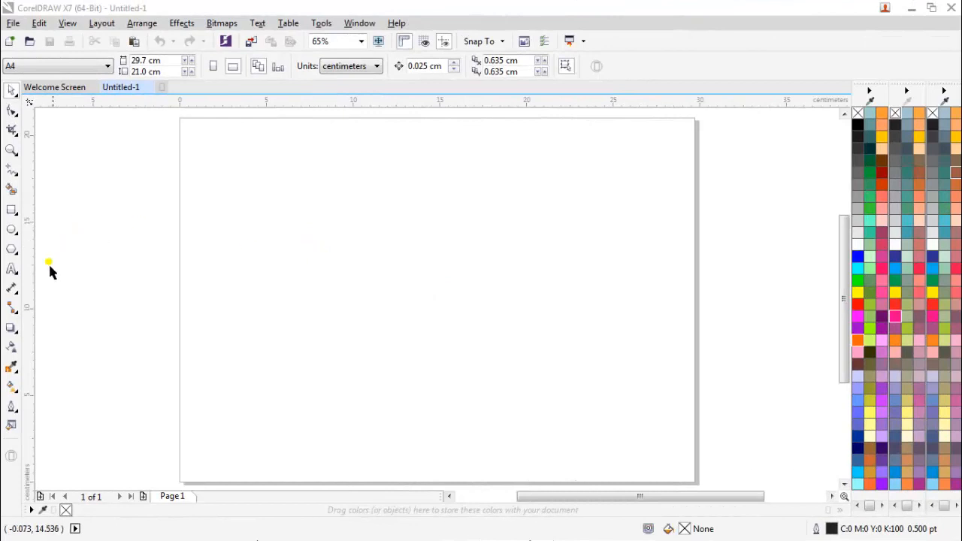
# Draw a rectangle, set its size to 29.7 by 21 cm, and centre it on the page
pyautogui.click(13, 211)
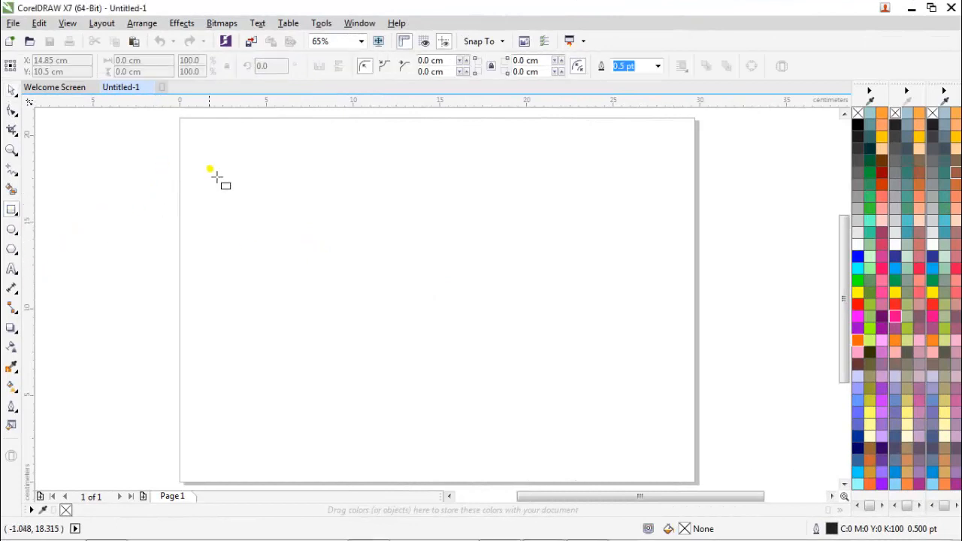
pyautogui.moveTo(215, 172); pyautogui.dragTo(383, 328)
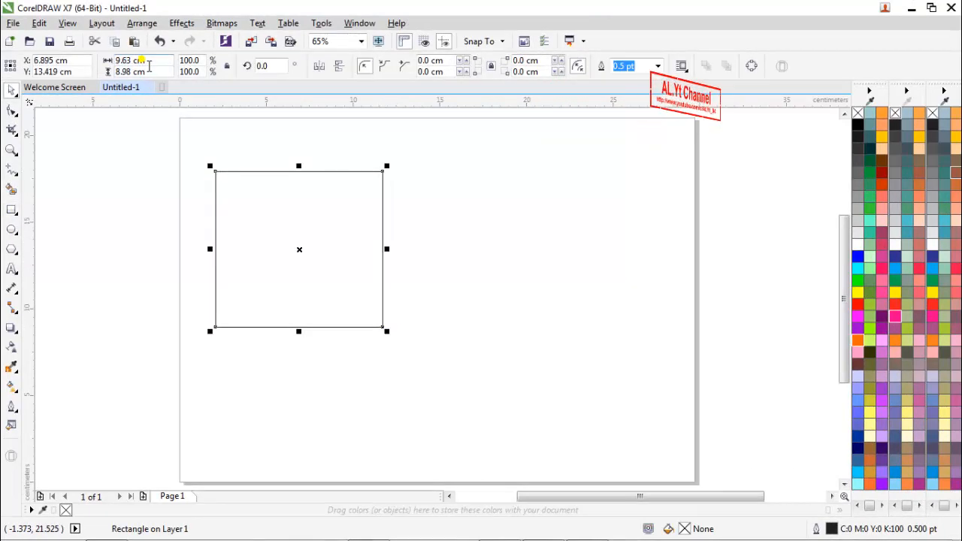
pyautogui.click(139, 60)
pyautogui.write('29.7')
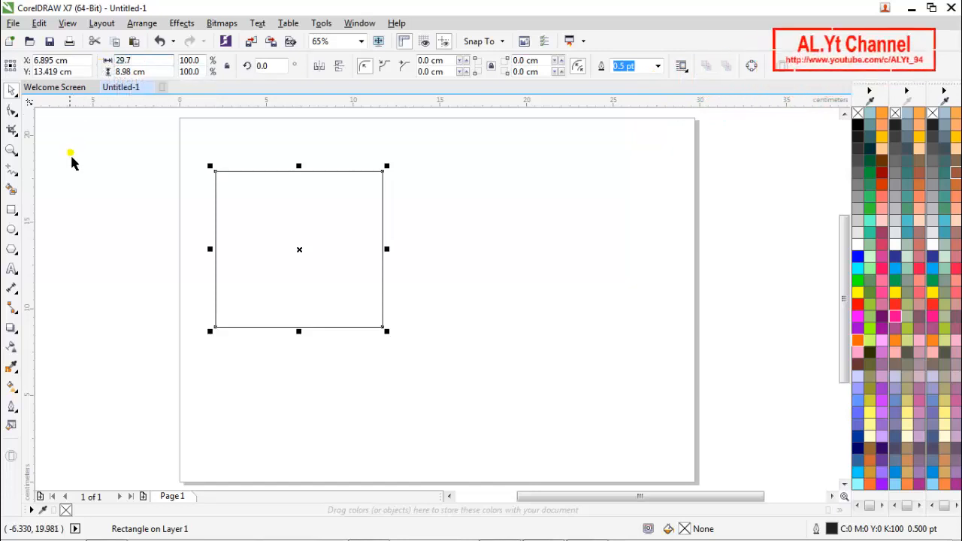
pyautogui.press('Tab')
pyautogui.write('2')
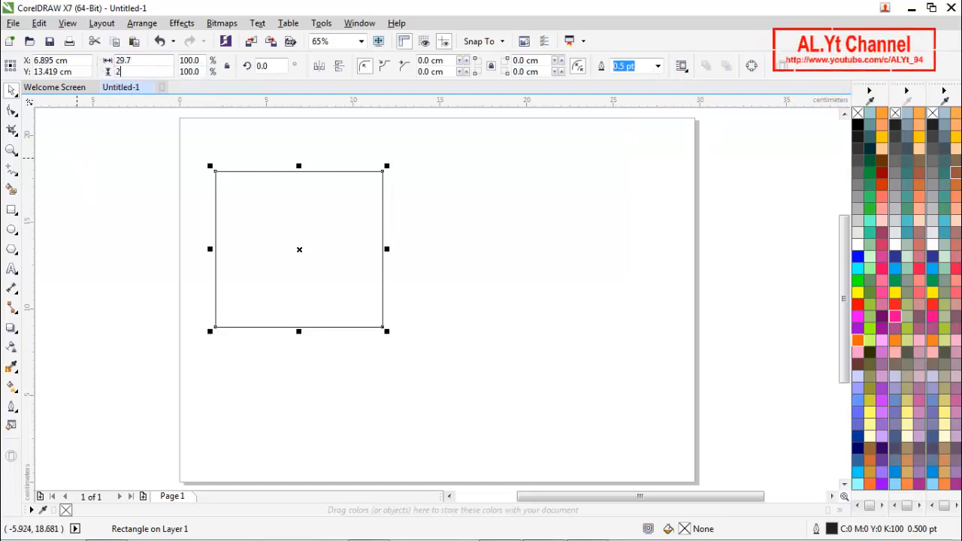
pyautogui.press('Return')
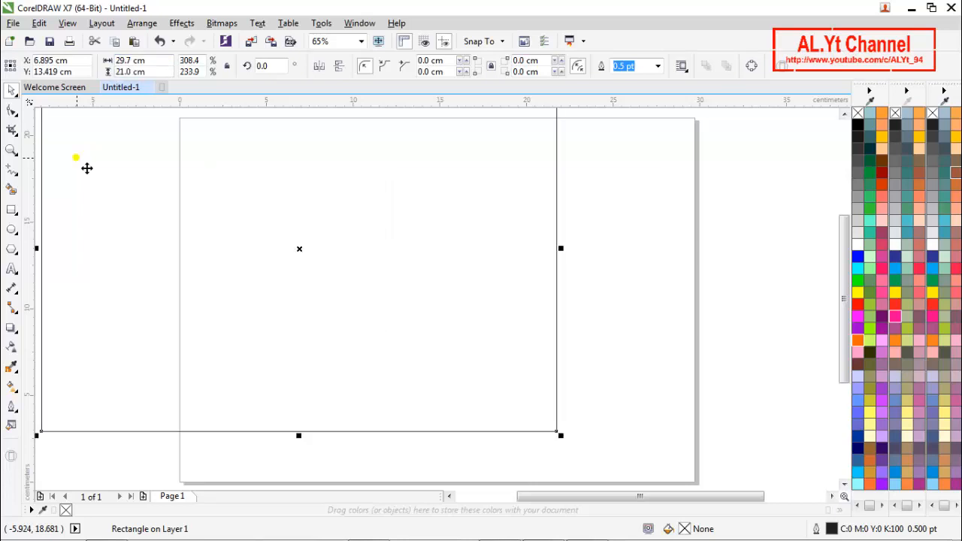
pyautogui.press('p')
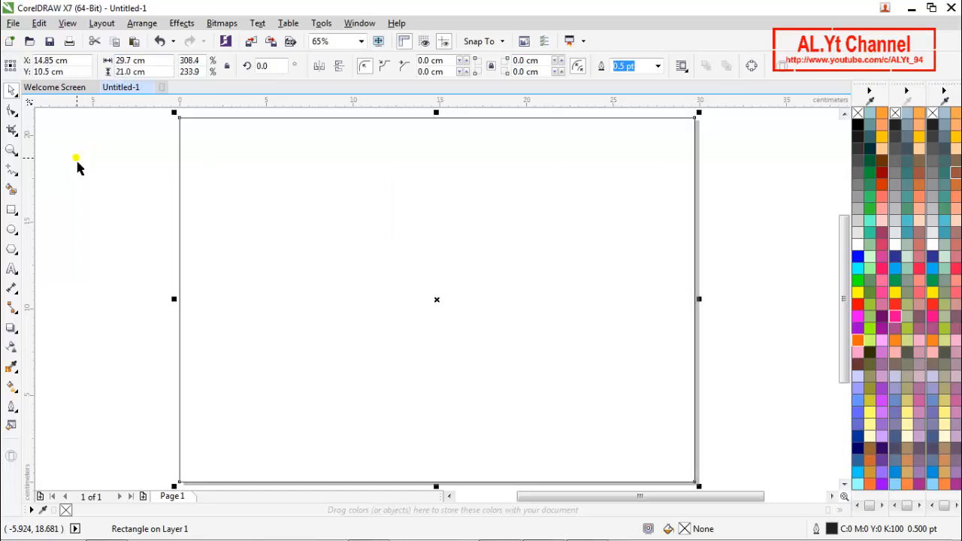
# Fill the page-sized rectangle with pink (C0 M40 Y20 K0) and remove its outline
pyautogui.click(860, 352)
pyautogui.click(895, 352)
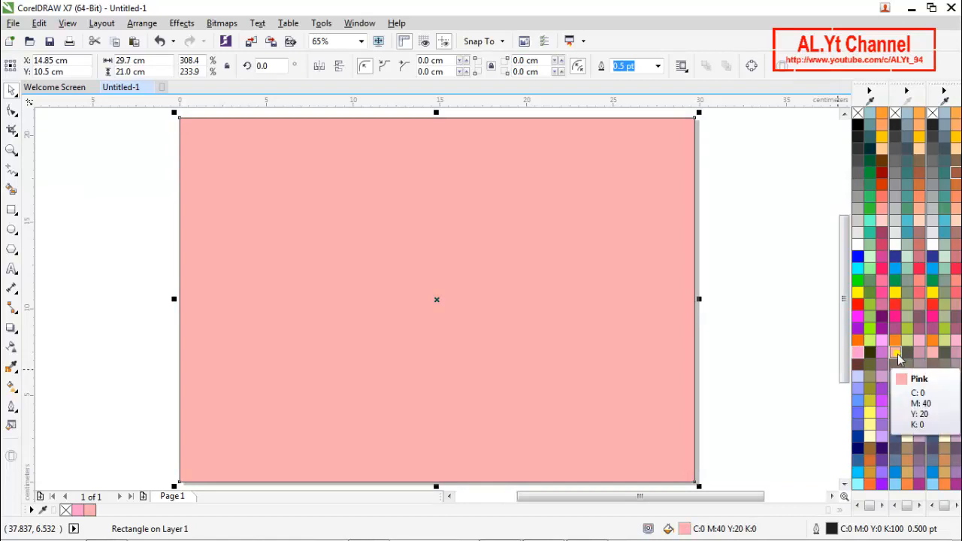
pyautogui.rightClick(859, 115)
# Lock the pink background rectangle in place and clear the selection
pyautogui.rightClick(484, 262)
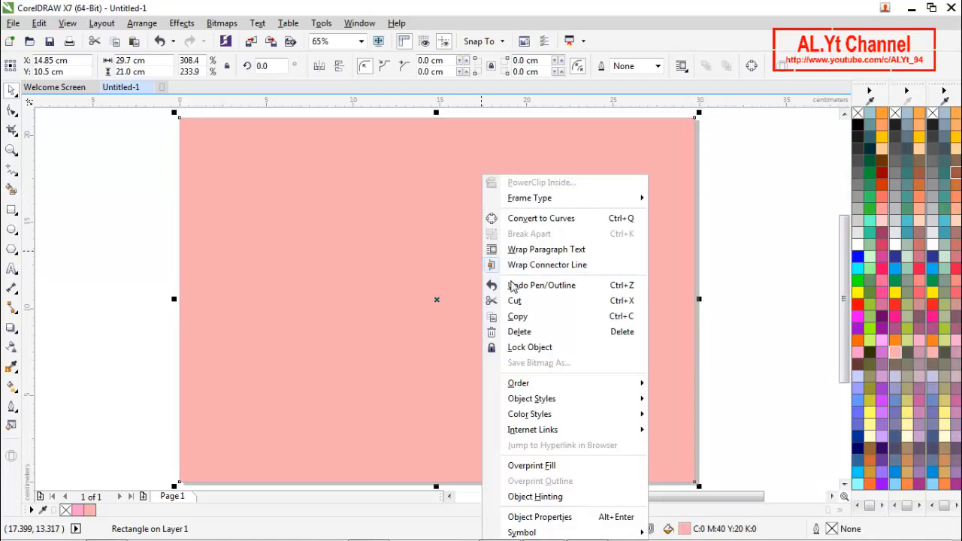
pyautogui.click(542, 348)
pyautogui.click(760, 260)
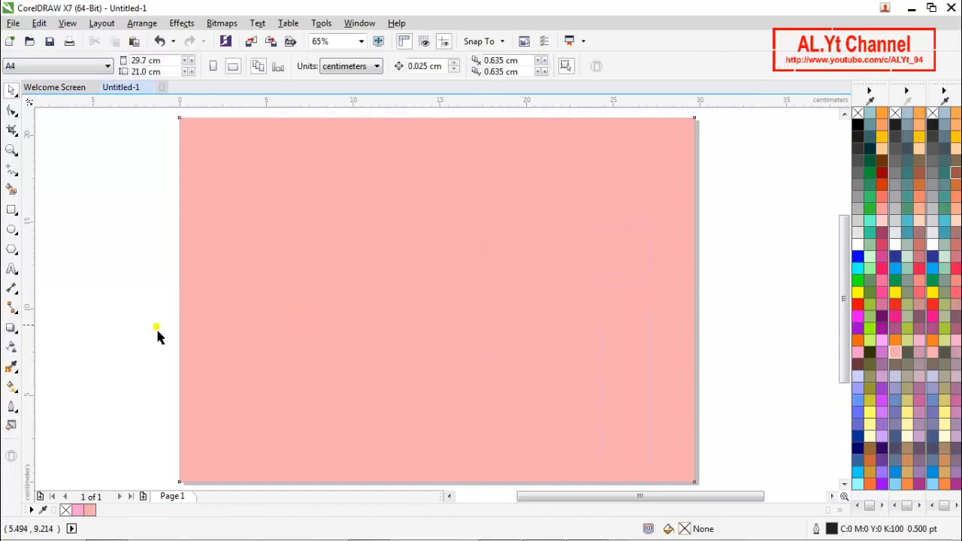
# Draw a five-pointed star about 11.8 by 11.2 cm centred on the page, and flip it vertically
pyautogui.click(17, 254)
pyautogui.click(46, 265)
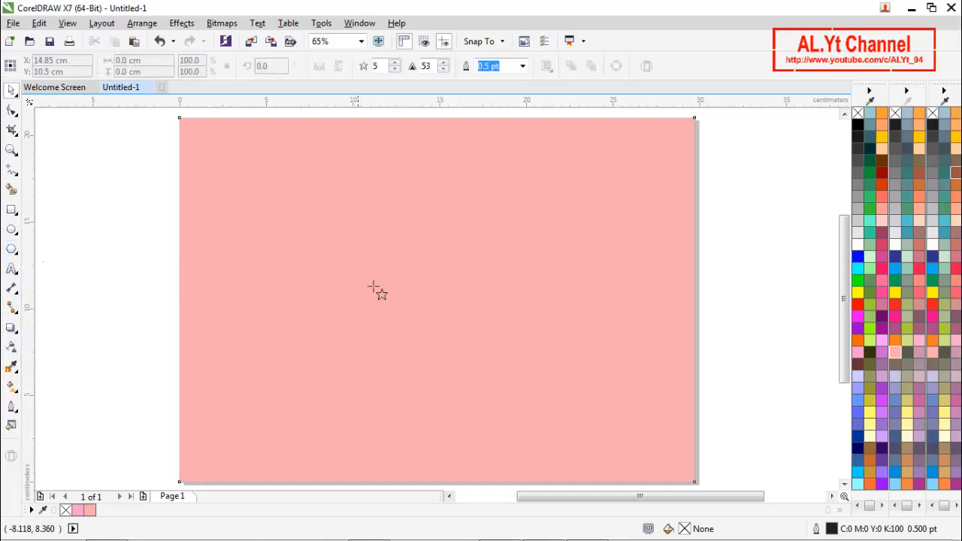
pyautogui.moveTo(380, 175); pyautogui.dragTo(504, 390)
pyautogui.press('p')
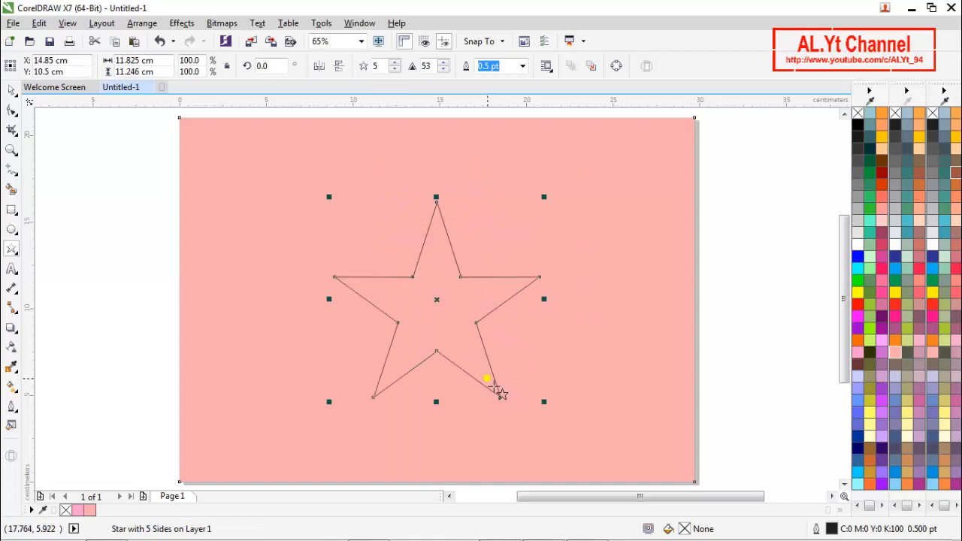
pyautogui.press('space')
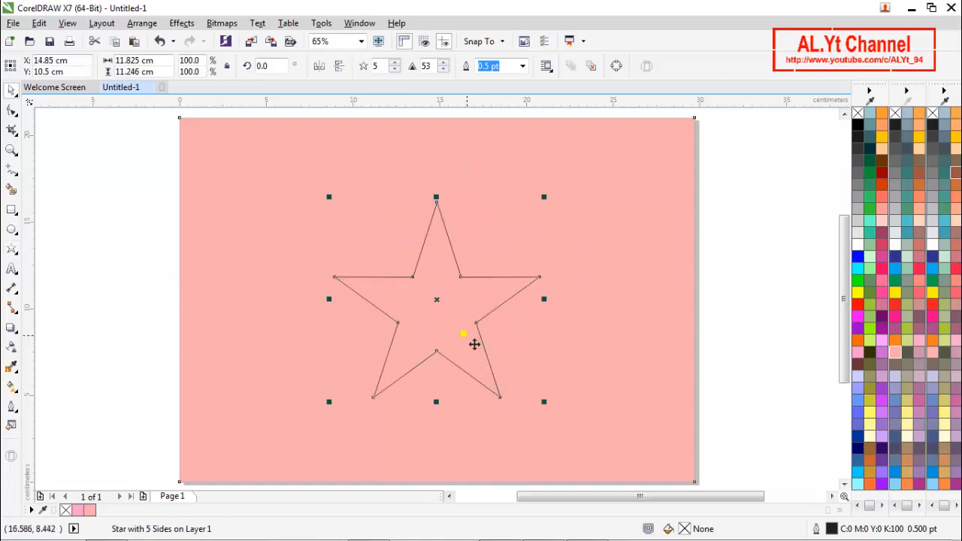
pyautogui.click(339, 69)
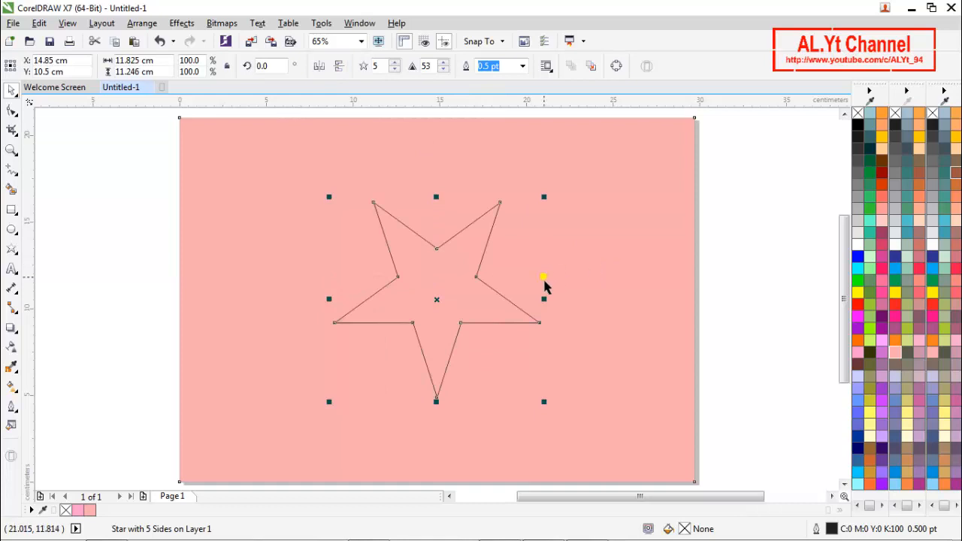
pyautogui.click(301, 272)
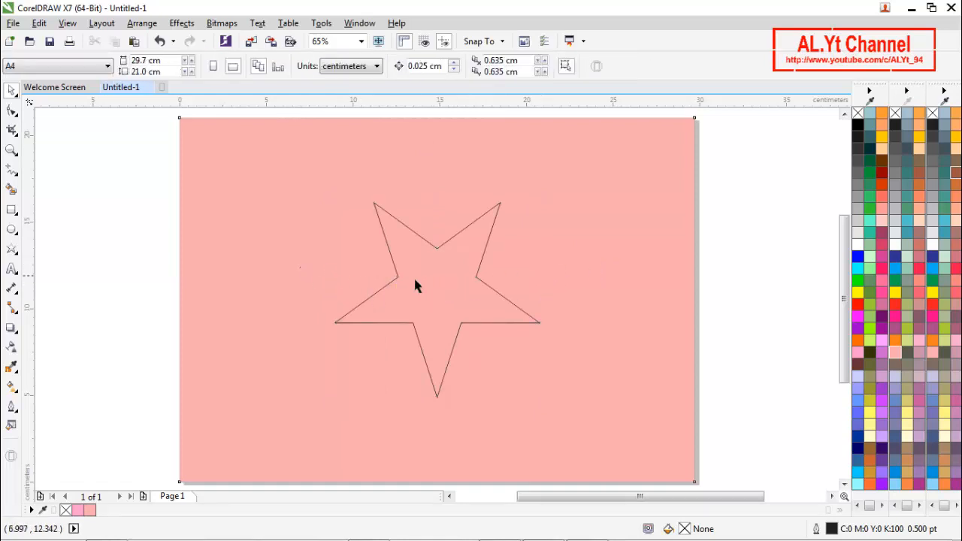
pyautogui.click(435, 278)
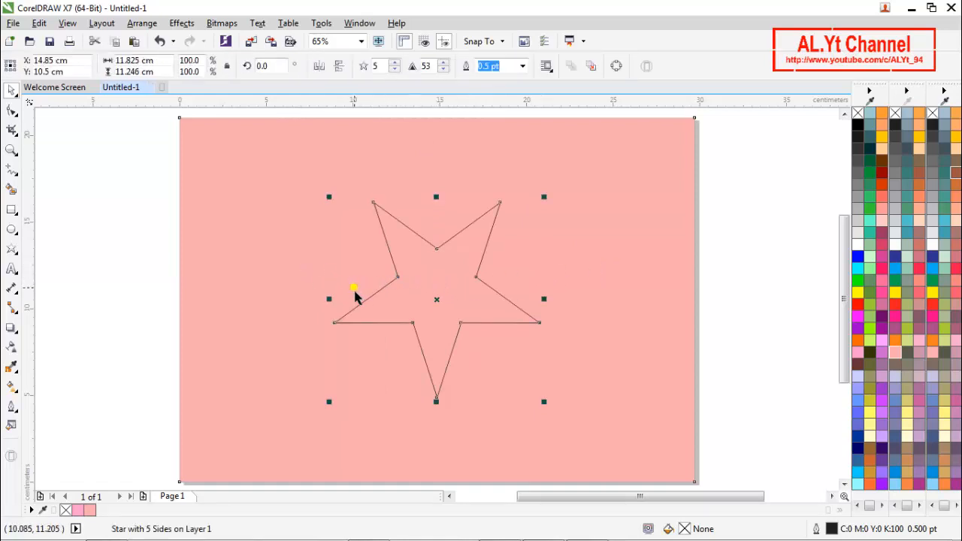
pyautogui.click(433, 298)
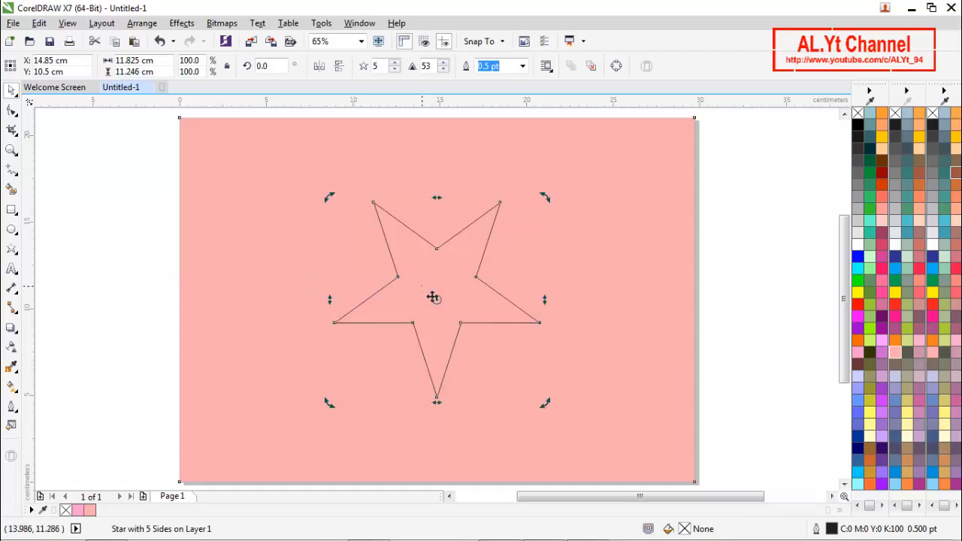
pyautogui.moveTo(443, 306); pyautogui.dragTo(443, 300)
pyautogui.click(258, 288)
pyautogui.click(434, 300)
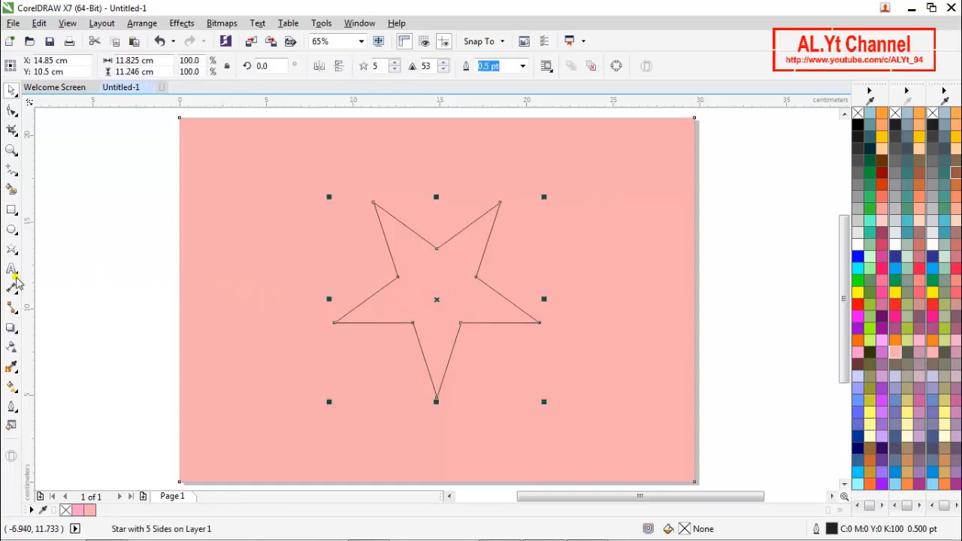
# Draw a circle about 2 cm in diameter and centre it on the page inside the star
pyautogui.click(10, 229)
pyautogui.moveTo(218, 242); pyautogui.dragTo(257, 285)
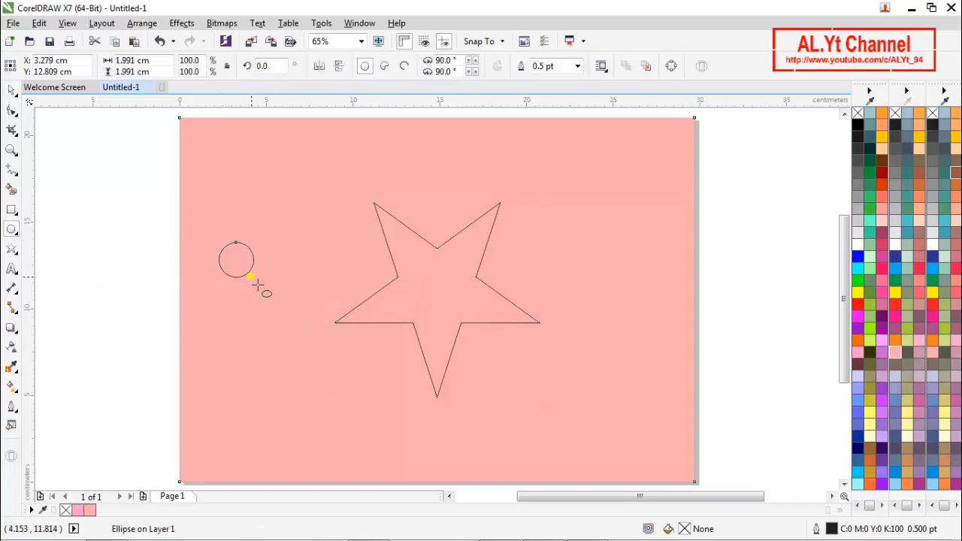
pyautogui.press('p')
pyautogui.press('space')
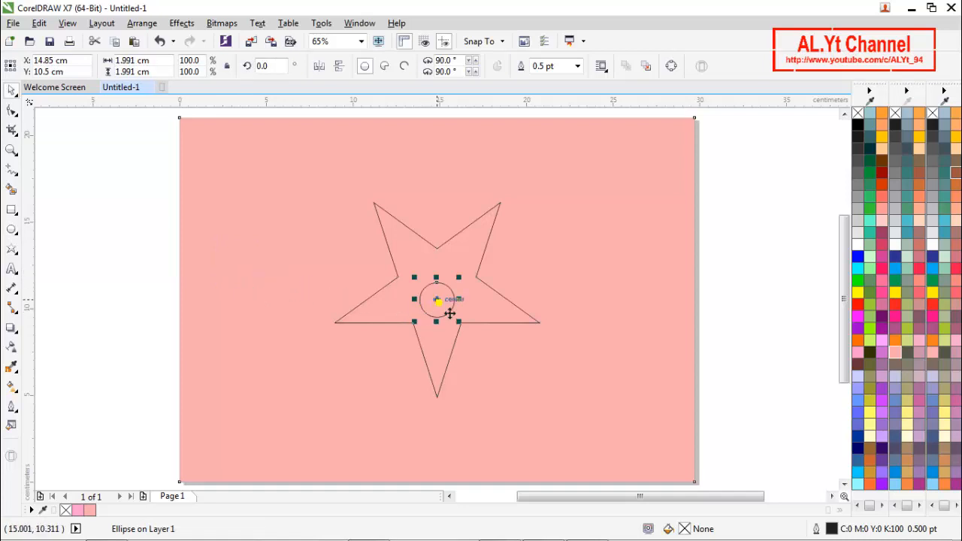
# Move the circle up to the star's visual centre and resize it to about 2.09 cm in diameter
pyautogui.press('Escape')
pyautogui.moveTo(447, 310); pyautogui.dragTo(468, 281)
pyautogui.scroll(2, 455, 280)
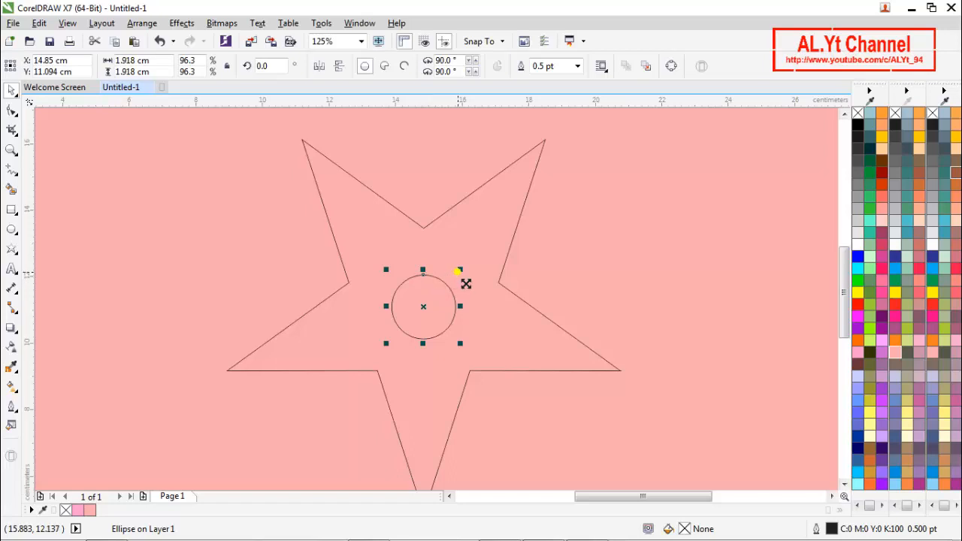
pyautogui.moveTo(466, 283); pyautogui.dragTo(468, 282)
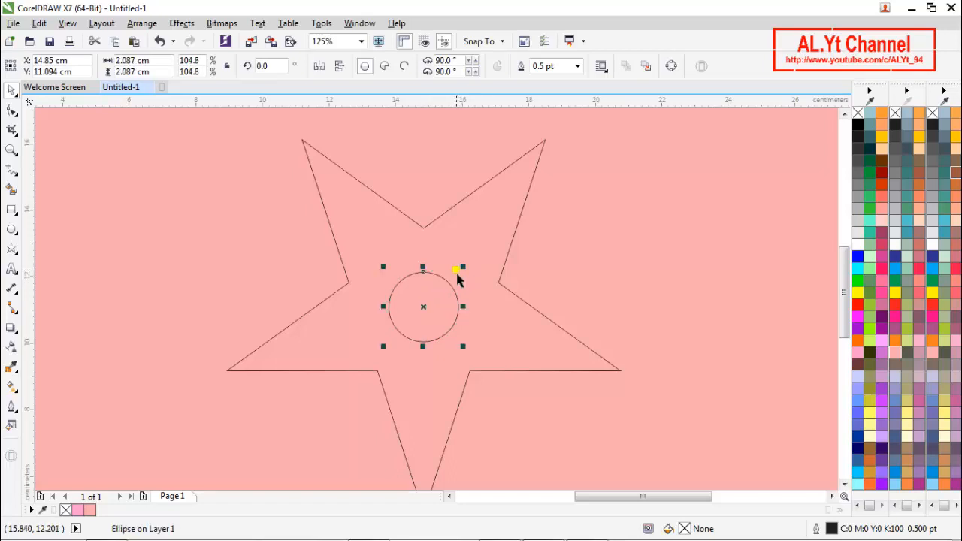
# Draw a rectangle about 0.52 by 2.93 cm from the star's upper notch to the circle's centre, with its rotation centre at the circle's centre
pyautogui.scroll(-3, 458, 278)
pyautogui.click(11, 211)
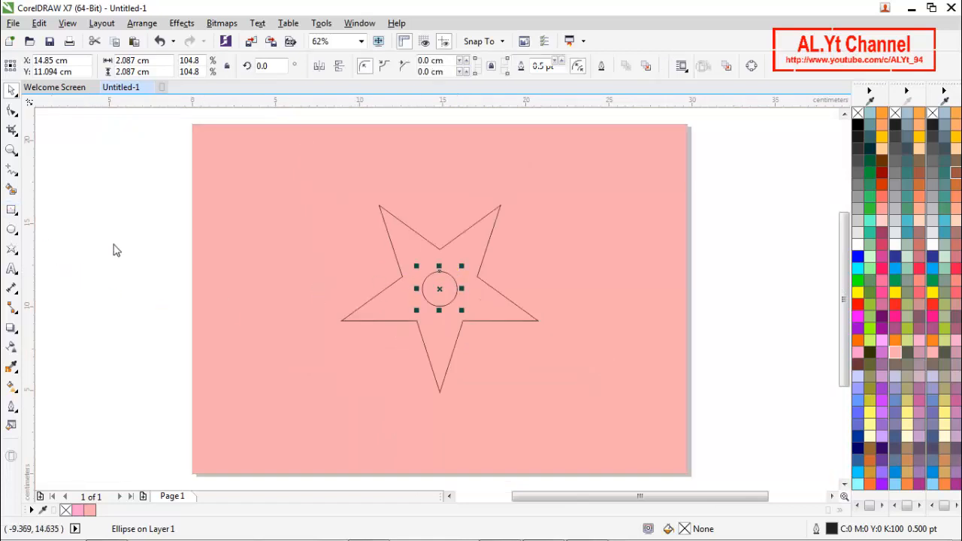
pyautogui.scroll(3, 436, 273)
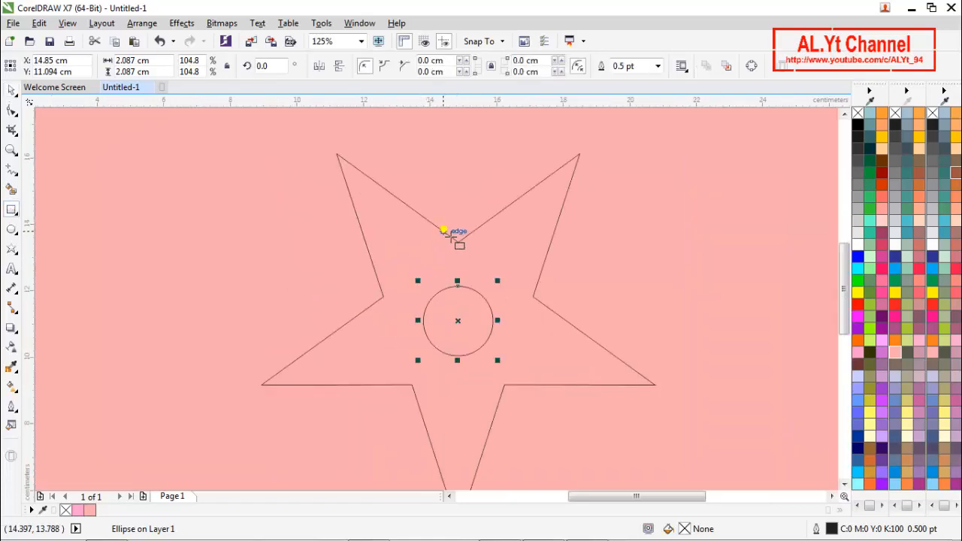
pyautogui.moveTo(452, 239)
pyautogui.mouseDown()
pyautogui.moveTo(471, 251)
pyautogui.moveTo(473, 339)
pyautogui.moveTo(464, 338)
pyautogui.moveTo(468, 284)
pyautogui.moveTo(459, 323)
pyautogui.mouseUp()
pyautogui.press('space')
pyautogui.click(466, 282)
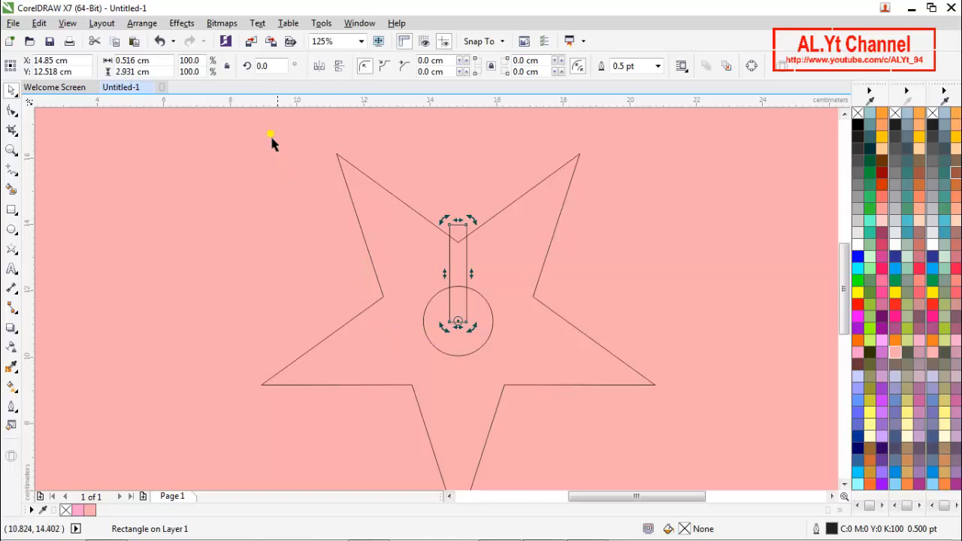
# Rotate the narrow rectangle by 72 degrees with 4 copies around the circle's centre
pyautogui.click(141, 23)
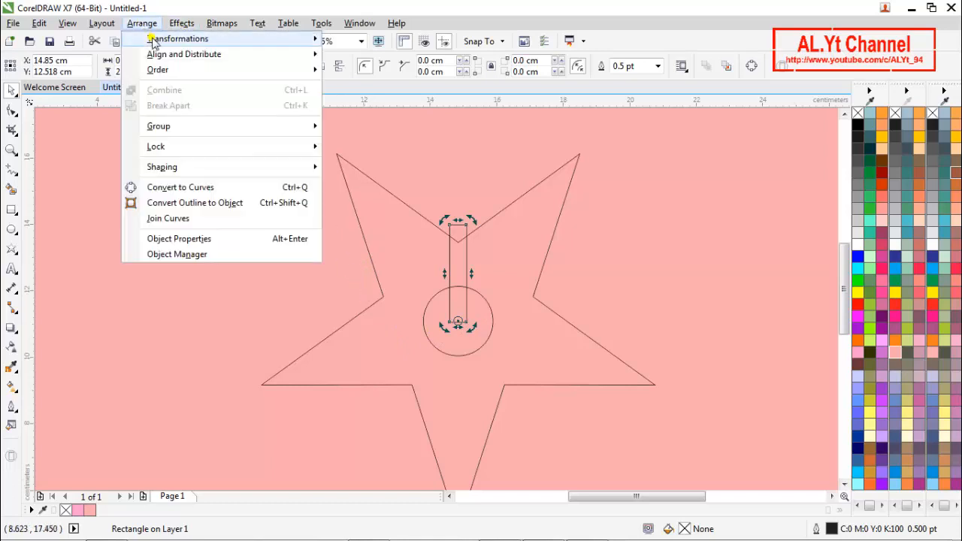
pyautogui.moveTo(154, 39)
pyautogui.click(359, 54)
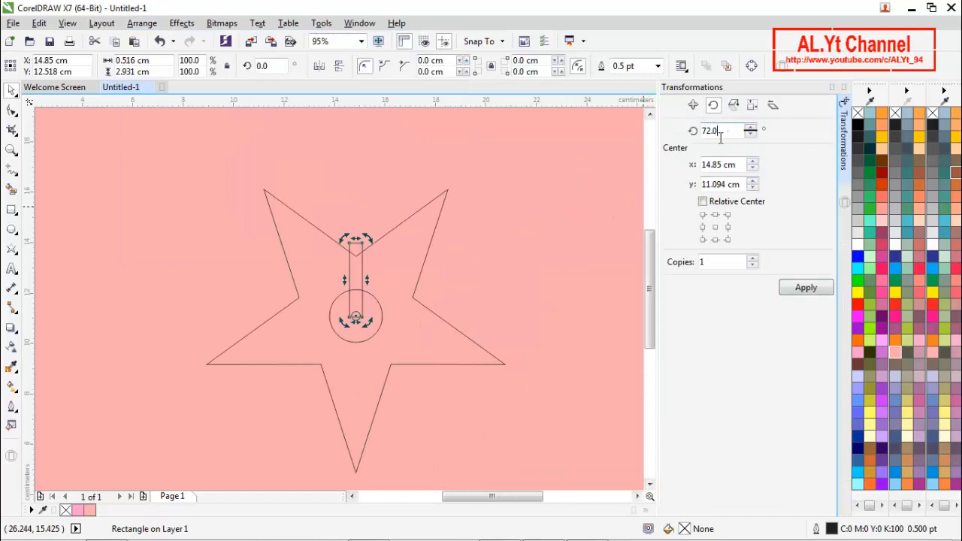
pyautogui.click(720, 136)
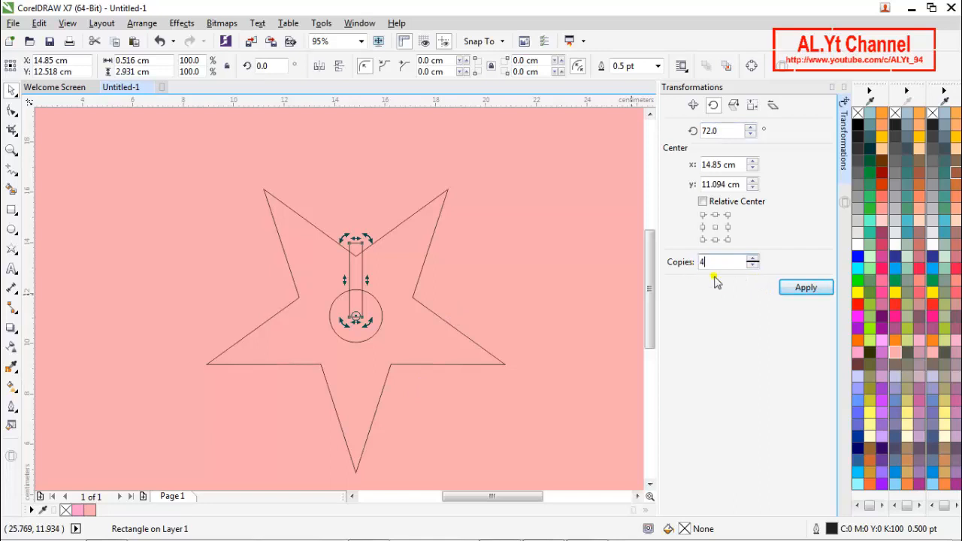
pyautogui.click(796, 299)
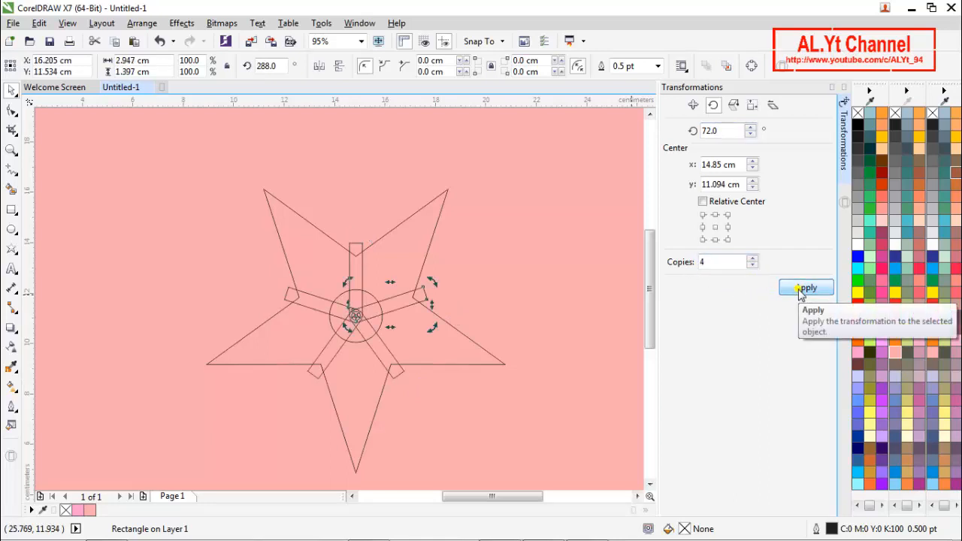
pyautogui.click(488, 404)
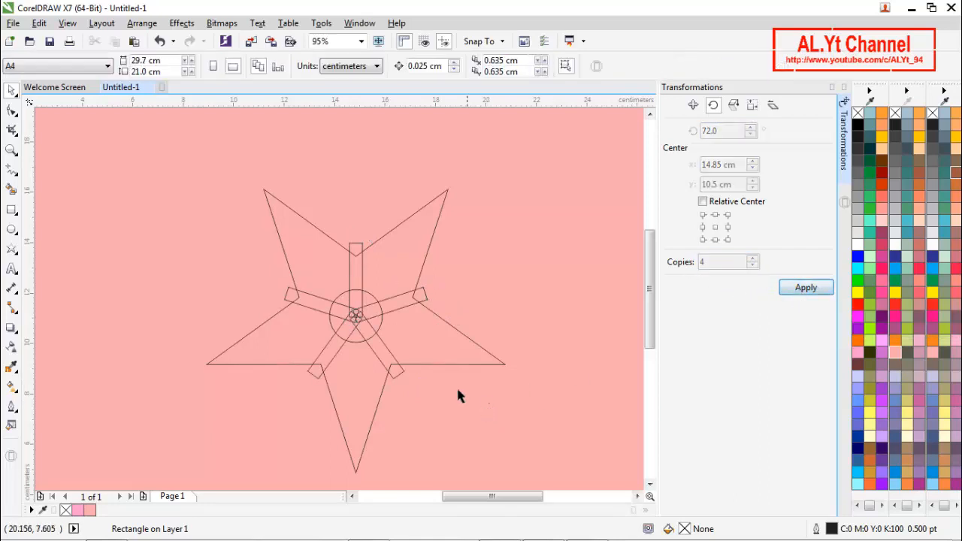
# Select all five narrow rectangles together with the central circle
pyautogui.click(359, 282)
pyautogui.keyDown('shift'); pyautogui.click(322, 311); pyautogui.keyUp('shift')
pyautogui.keyDown('shift'); pyautogui.click(327, 353); pyautogui.keyUp('shift')
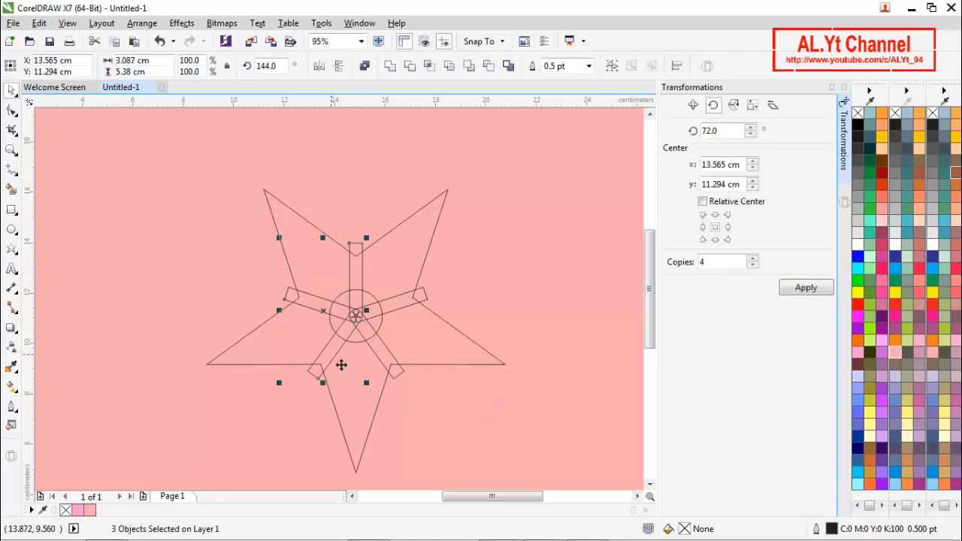
pyautogui.keyDown('shift'); pyautogui.click(386, 364); pyautogui.keyUp('shift')
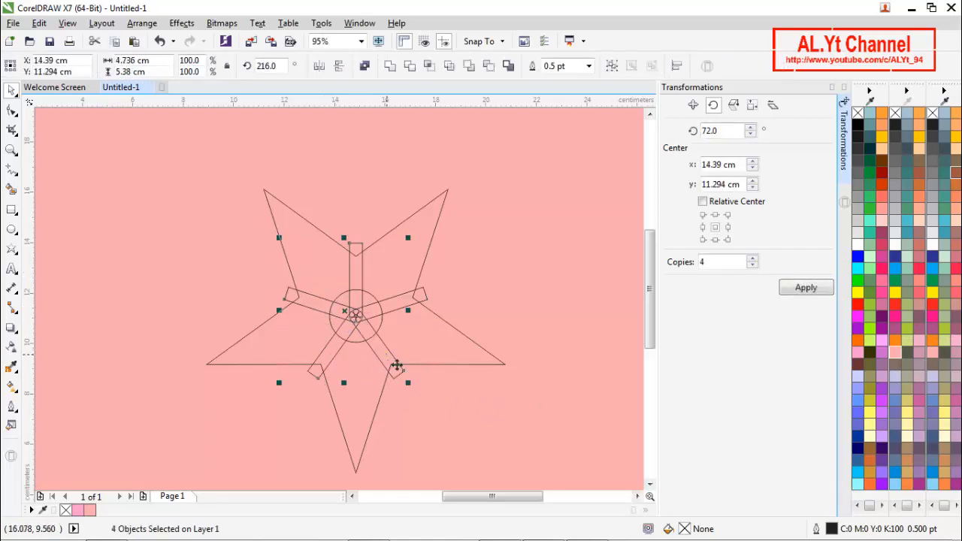
pyautogui.keyDown('shift'); pyautogui.click(407, 305); pyautogui.keyUp('shift')
pyautogui.keyDown('shift'); pyautogui.click(356, 341); pyautogui.keyUp('shift')
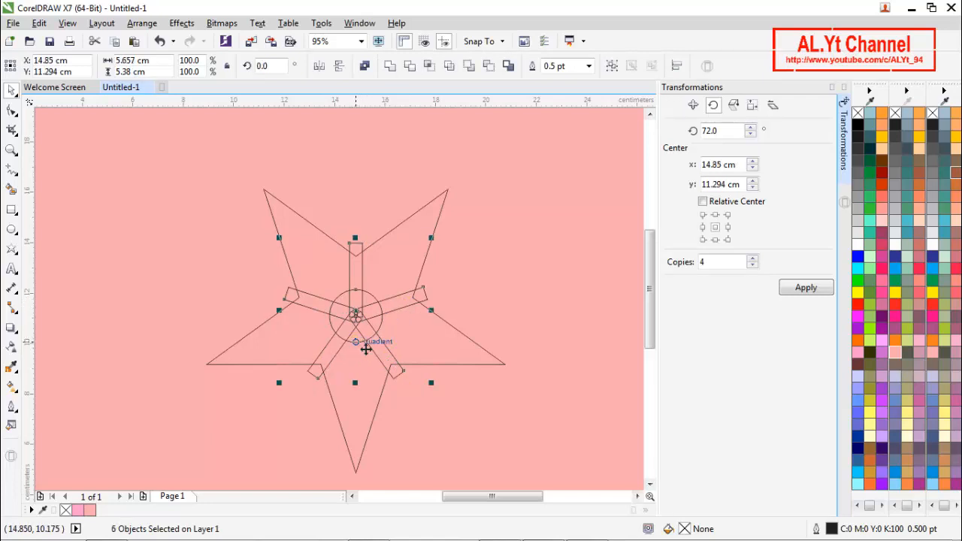
# Try welding the five rectangles and the circle into one shape, and undo the weld
pyautogui.click(389, 68)
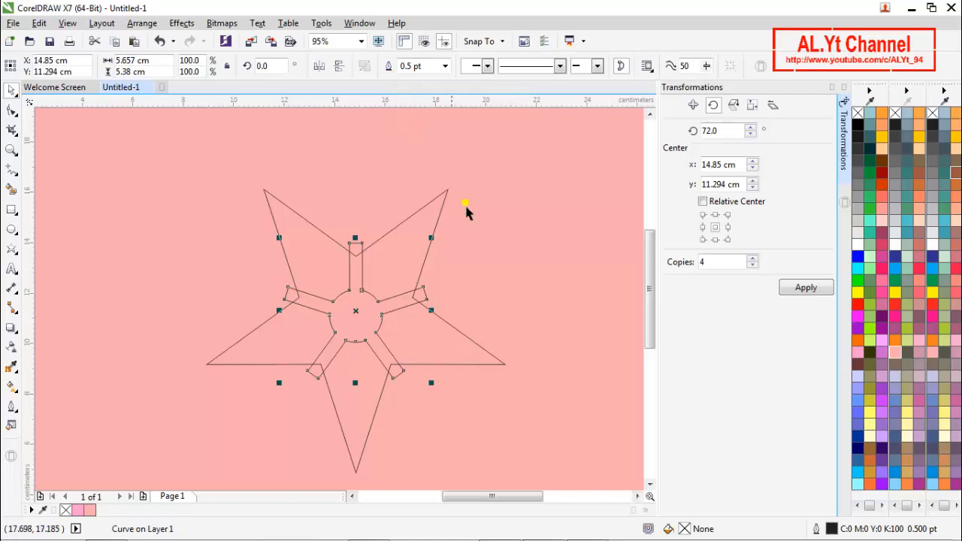
pyautogui.click(513, 252)
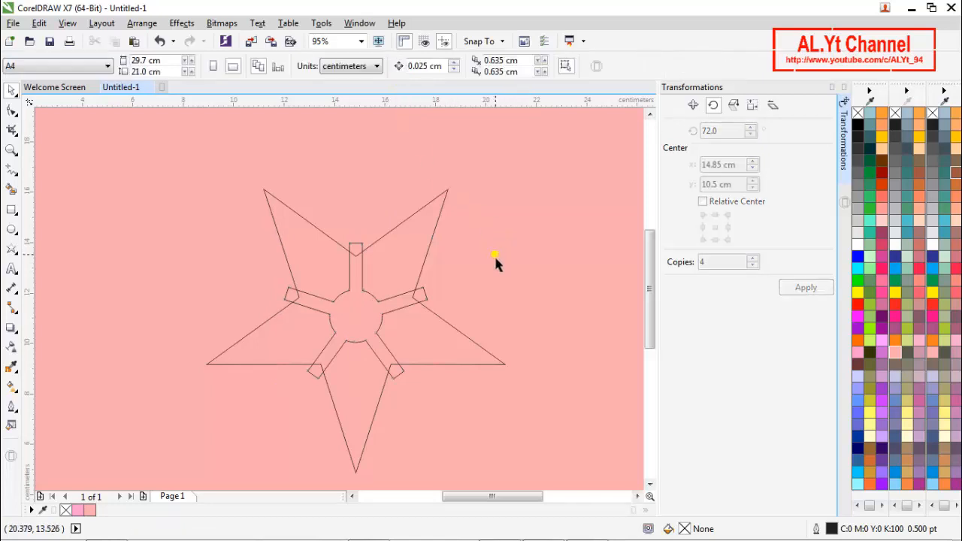
pyautogui.hotkey('ctrl', 'z')
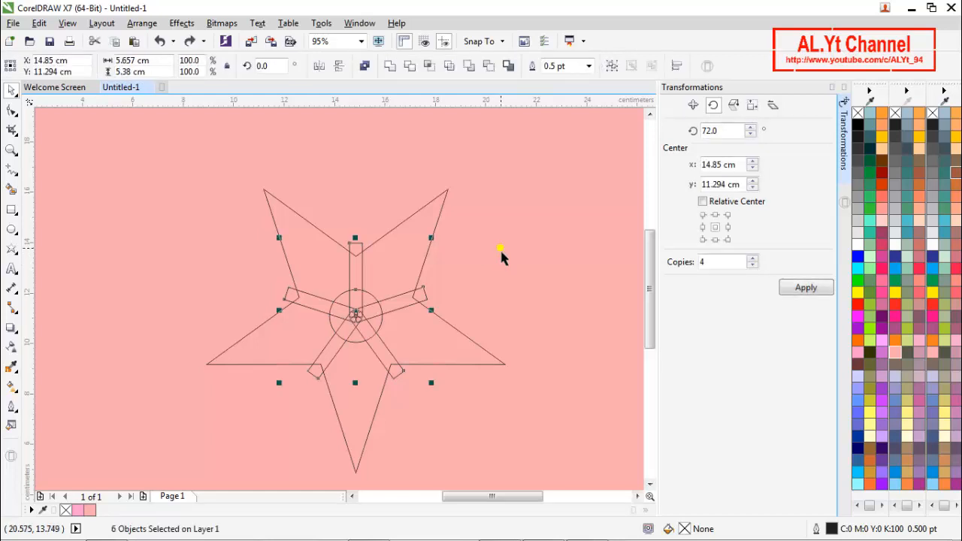
# Duplicate the central circle in place and shrink the copy about its centre to a diameter of about 1.38 cm
pyautogui.click(460, 274)
pyautogui.scroll(2, 376, 304)
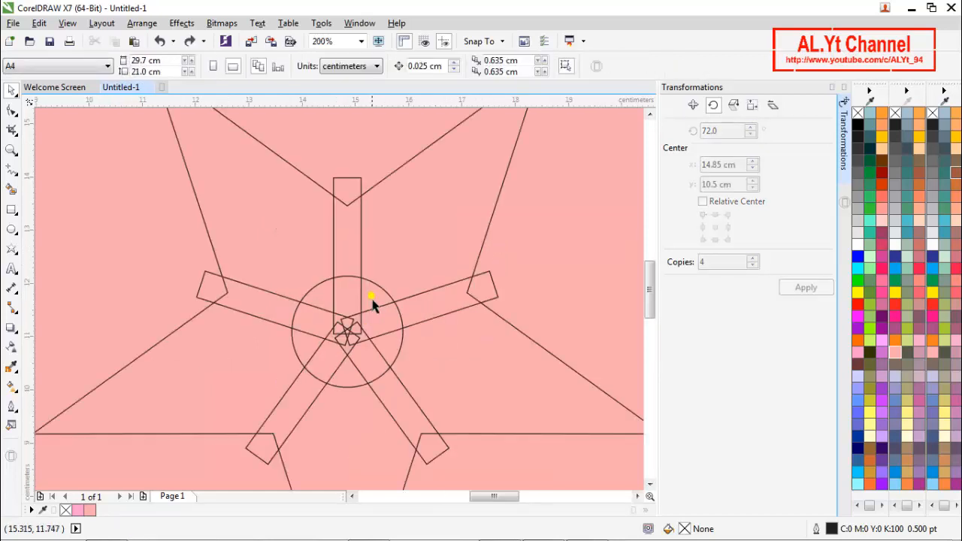
pyautogui.click(380, 304)
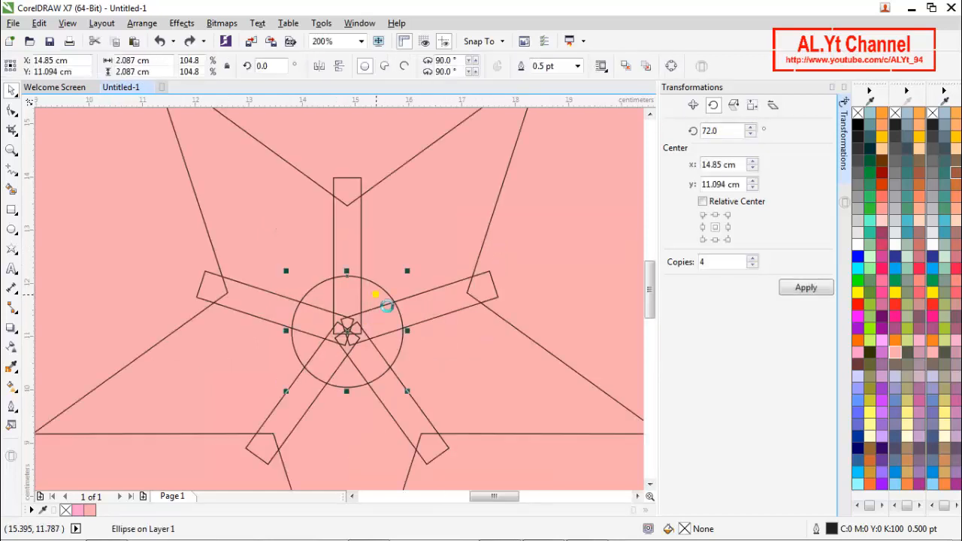
pyautogui.hotkey('ctrl', 'v')
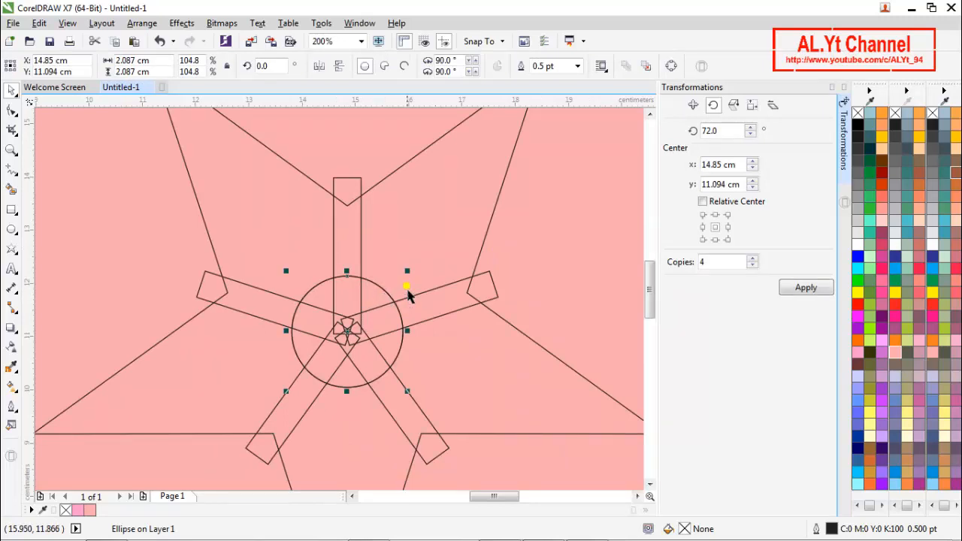
pyautogui.moveTo(417, 283); pyautogui.dragTo(403, 301)
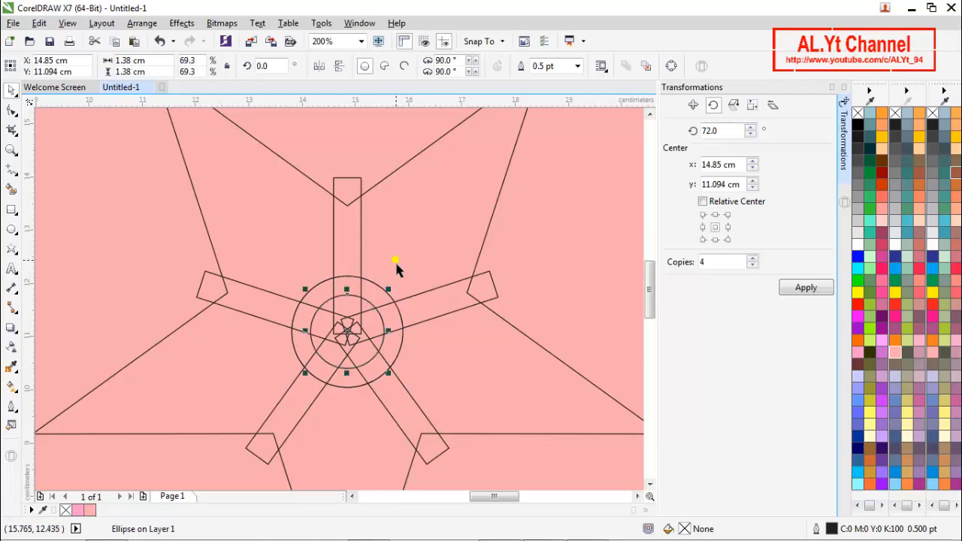
pyautogui.scroll(1, 398, 269)
pyautogui.scroll(-1, 365, 277)
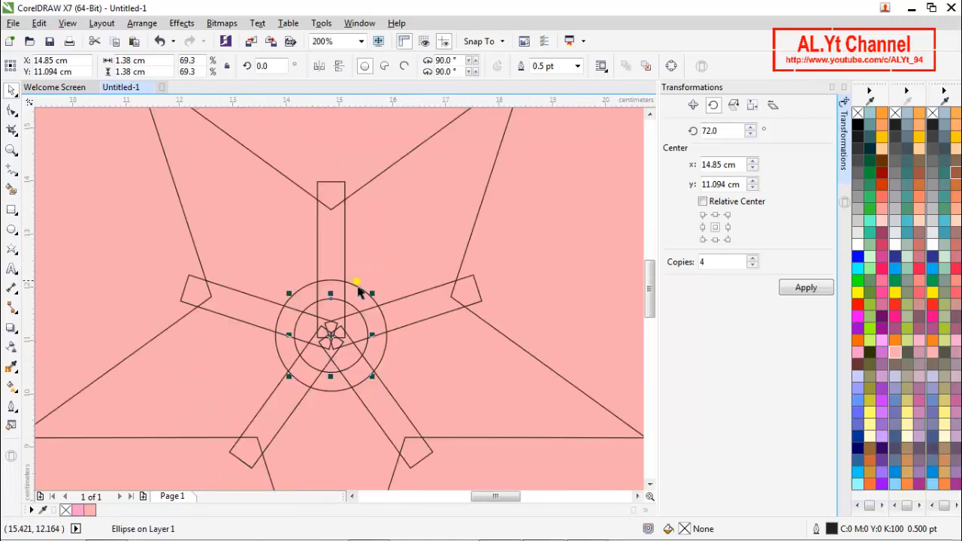
# Select the outer central circle with all five radiating bars and weld them into one shape
pyautogui.click(356, 288)
pyautogui.keyDown('shift'); pyautogui.click(343, 254); pyautogui.keyUp('shift')
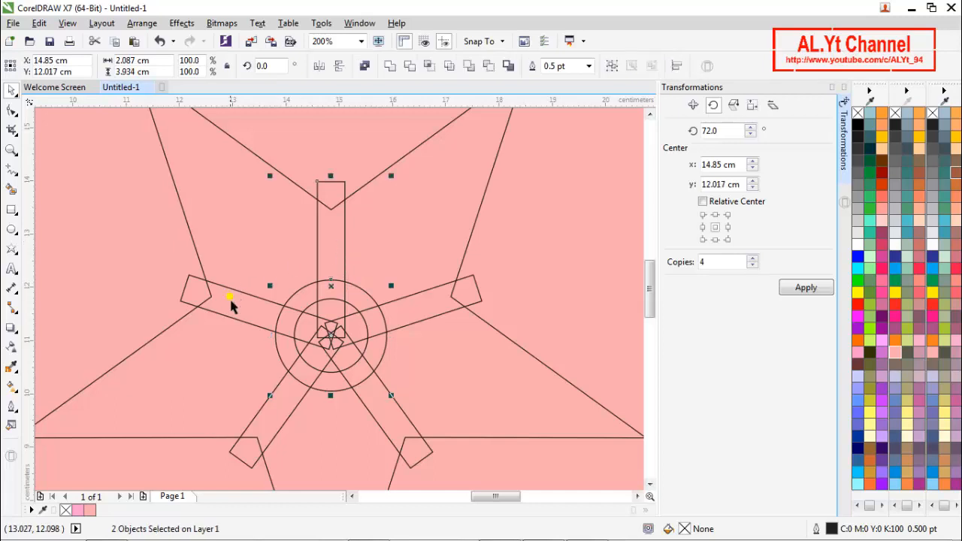
pyautogui.keyDown('shift'); pyautogui.click(241, 325); pyautogui.keyUp('shift')
pyautogui.keyDown('shift'); pyautogui.click(286, 431); pyautogui.keyUp('shift')
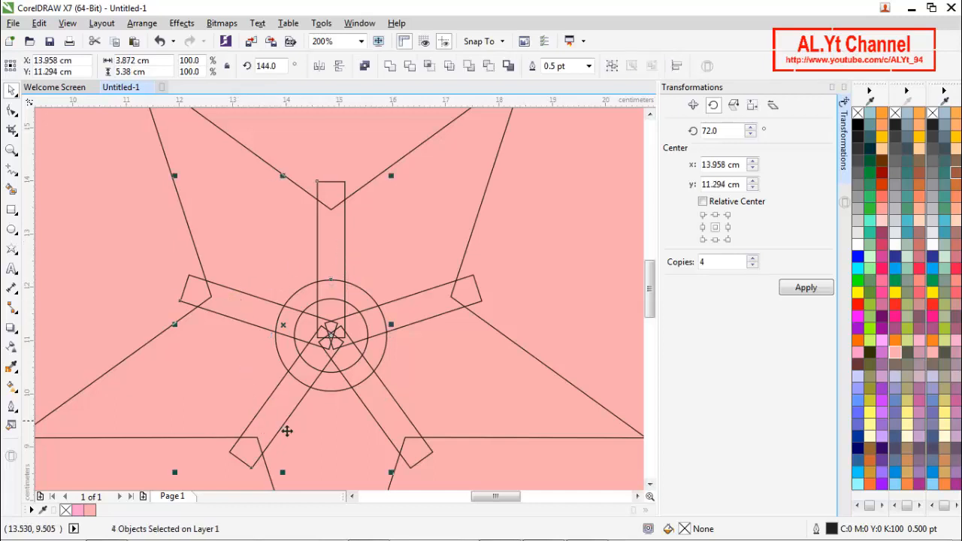
pyautogui.keyDown('shift'); pyautogui.click(396, 426); pyautogui.keyUp('shift')
pyautogui.keyDown('shift'); pyautogui.click(460, 315); pyautogui.keyUp('shift')
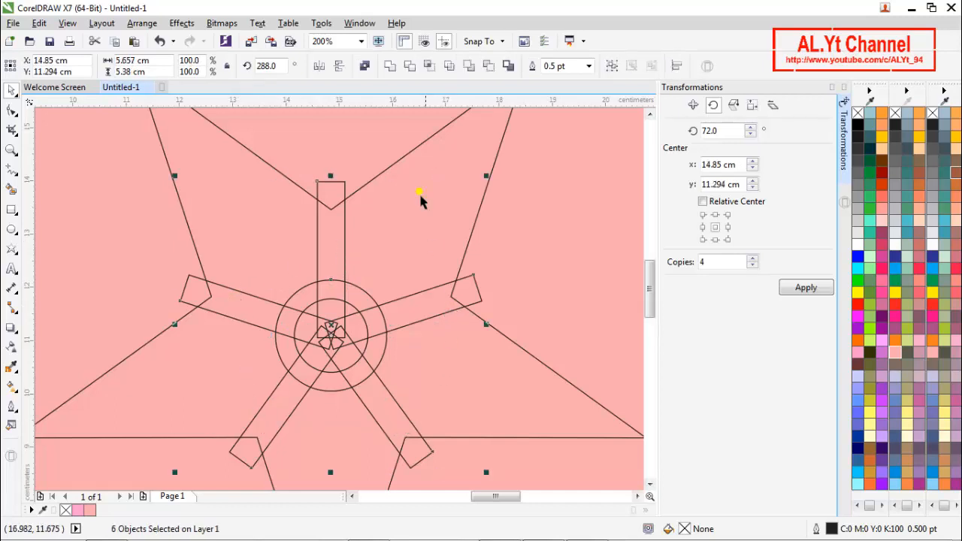
pyautogui.click(390, 65)
pyautogui.scroll(-1, 419, 205)
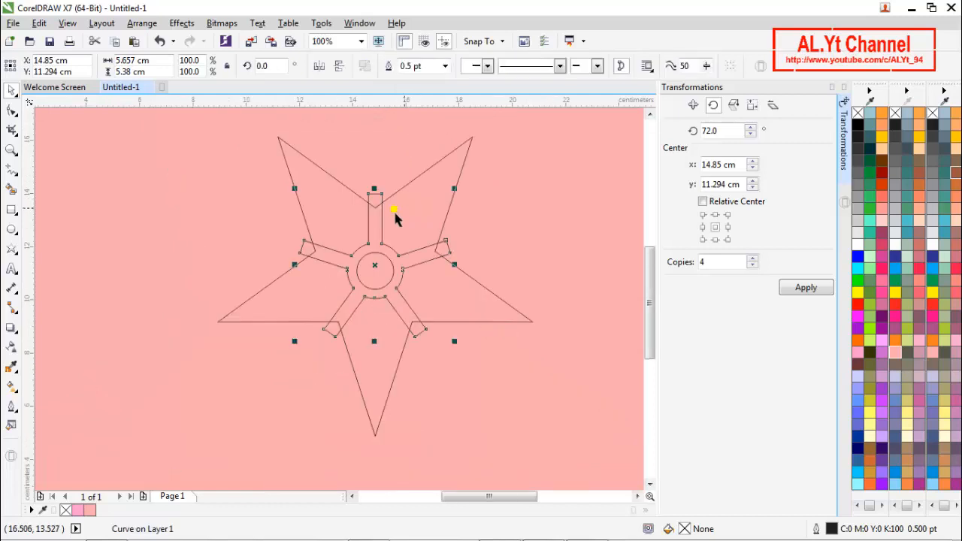
# Trim the star with the welded bar-and-circle shape
pyautogui.click(202, 218)
pyautogui.click(339, 263)
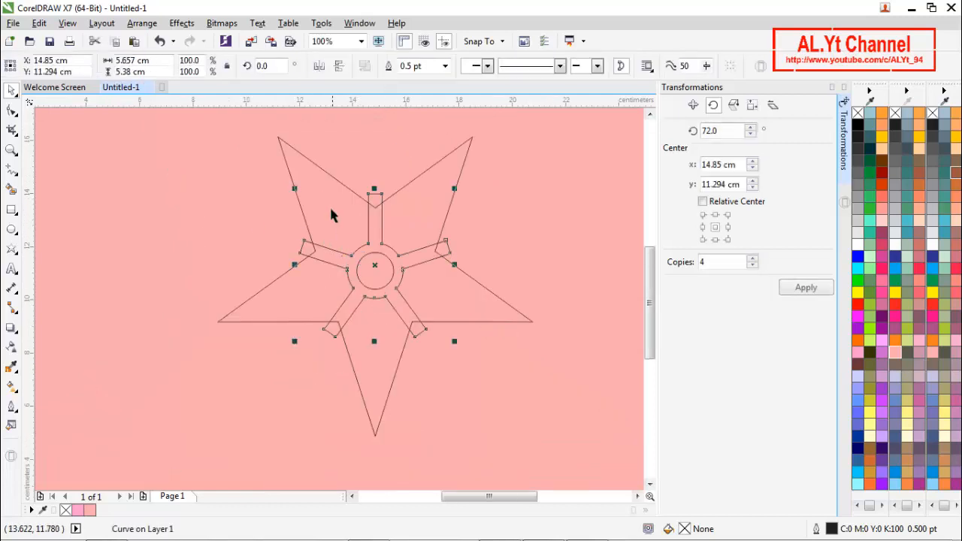
pyautogui.hotkey('ctrl', 'a')
pyautogui.click(410, 66)
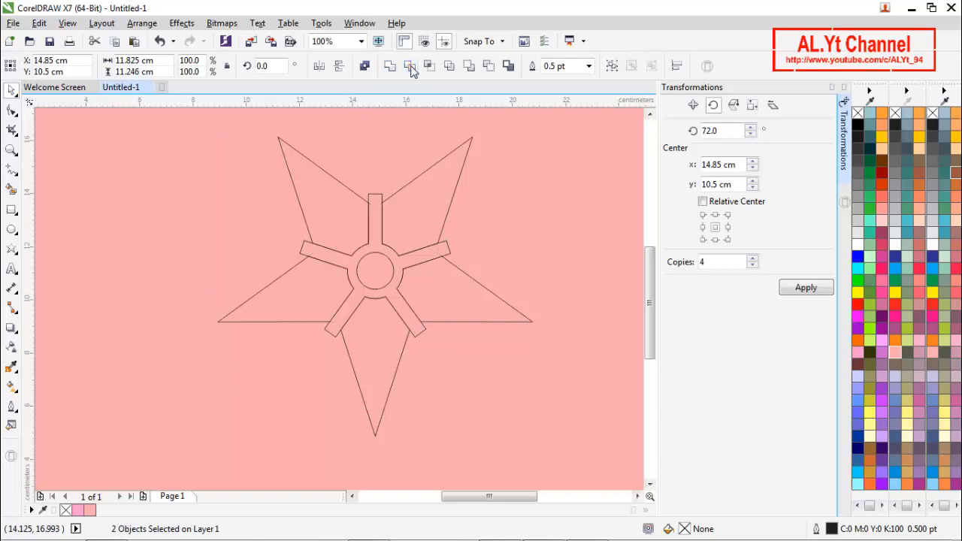
pyautogui.scroll(-1, 346, 149)
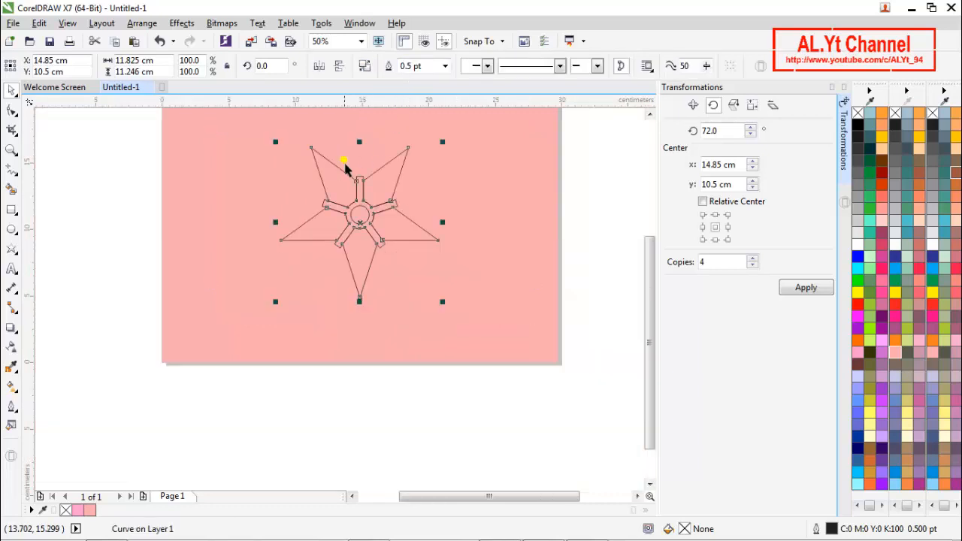
pyautogui.click(587, 219)
pyautogui.scroll(1, 374, 217)
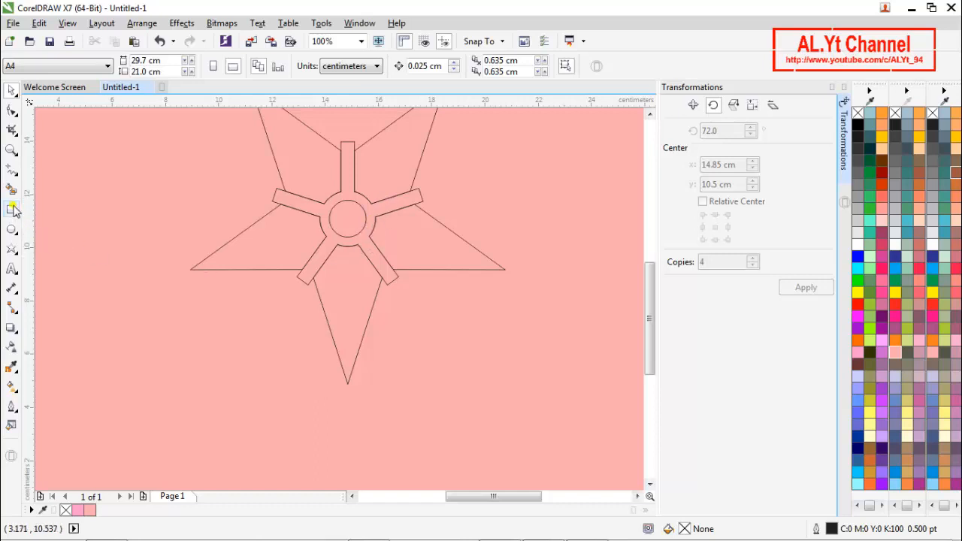
# Draw straight Freehand lines extending both edges of the upper-right bar and the outer edge of the lower-right bar into the inner circle
pyautogui.click(11, 170)
pyautogui.scroll(1, 372, 210)
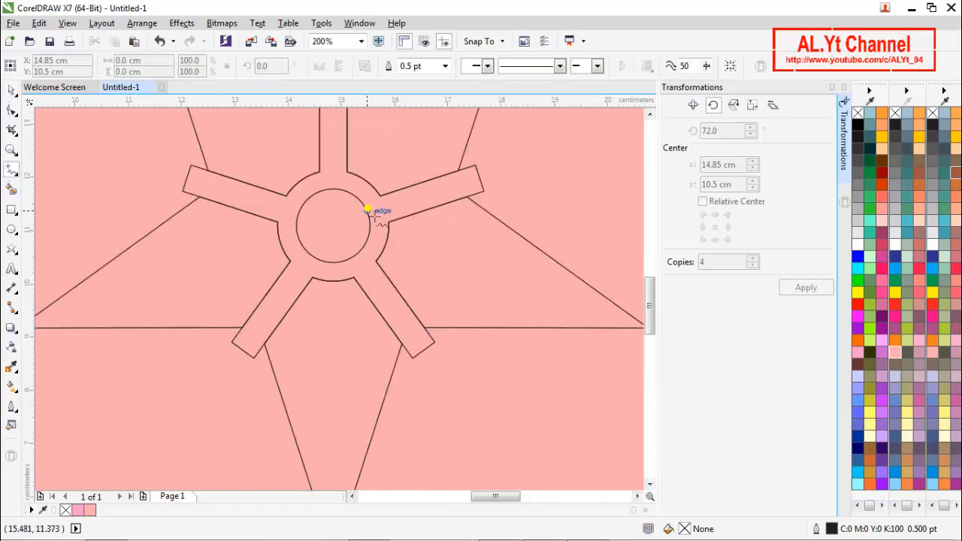
pyautogui.click(385, 201)
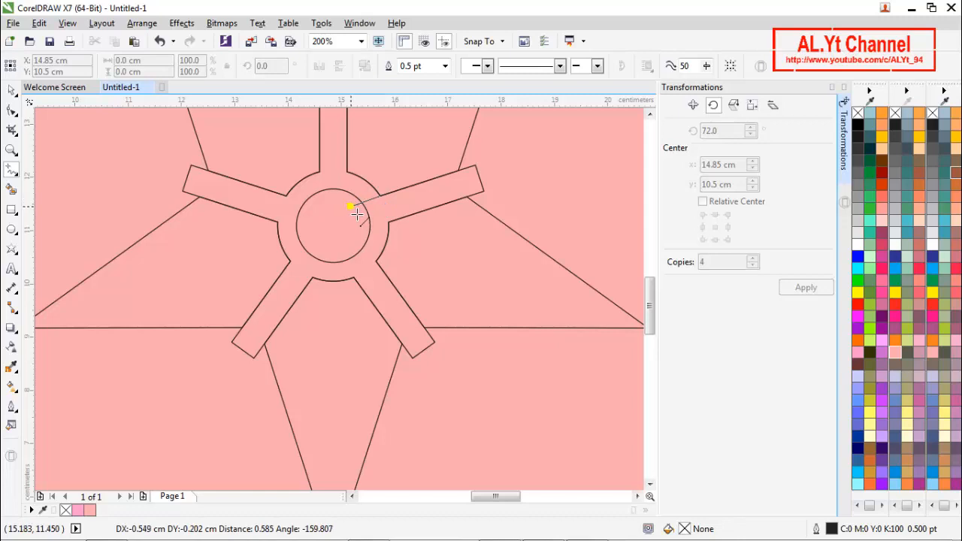
pyautogui.click(343, 208)
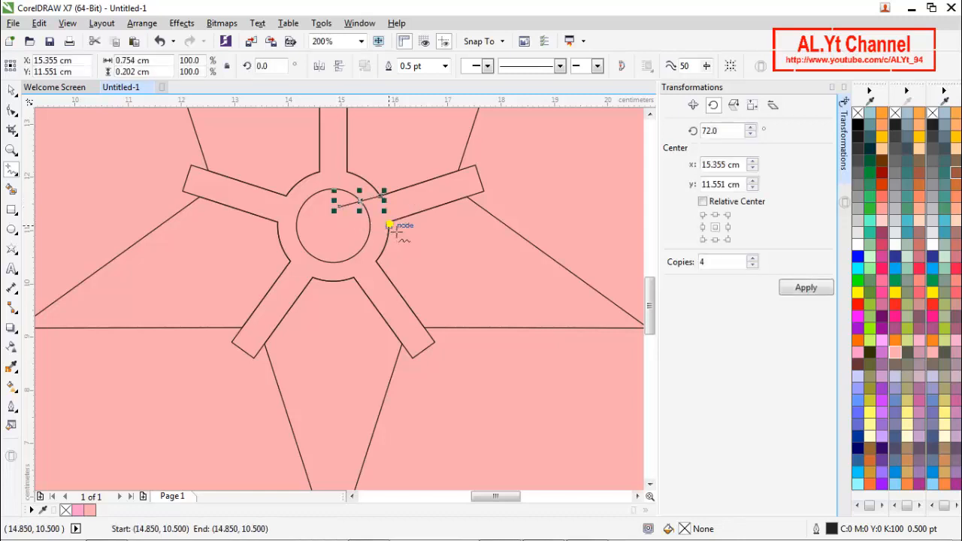
pyautogui.click(389, 225)
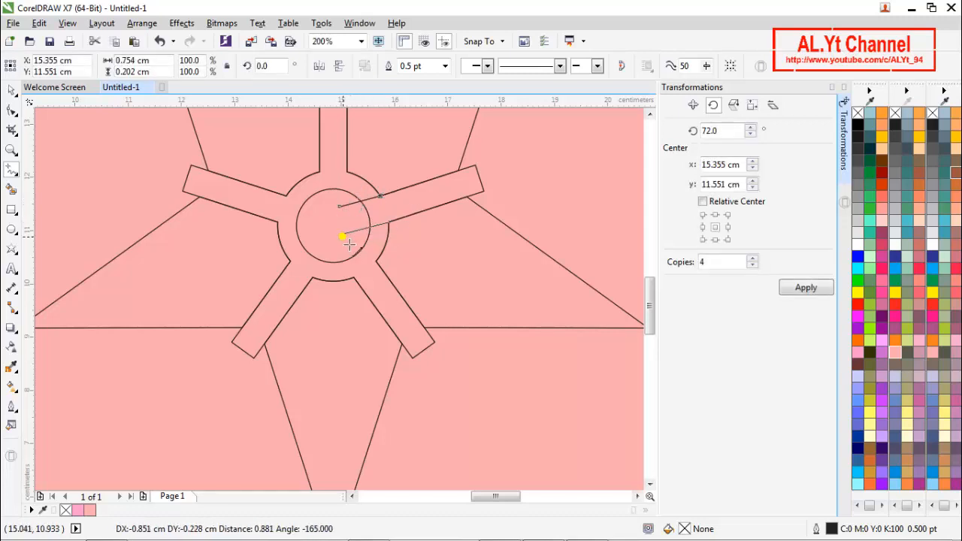
pyautogui.click(342, 236)
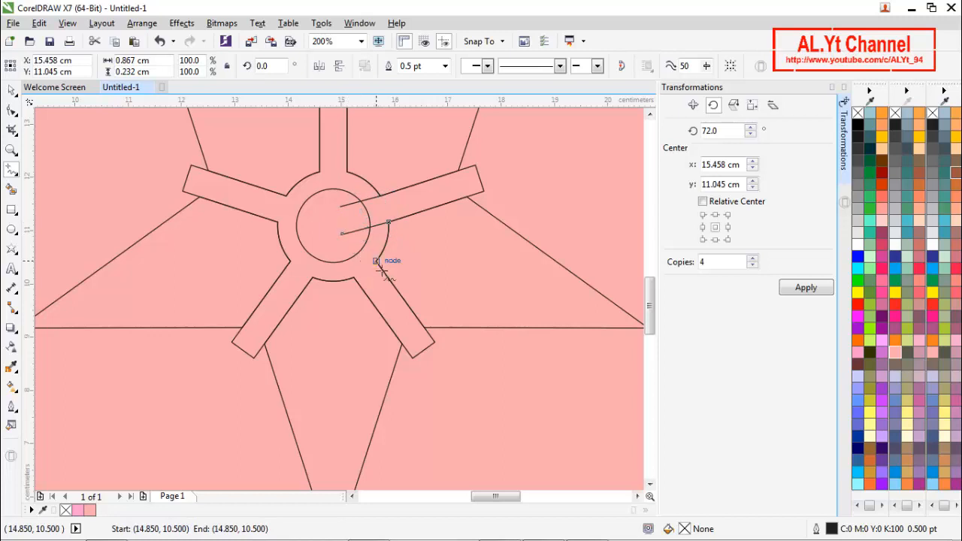
pyautogui.click(376, 263)
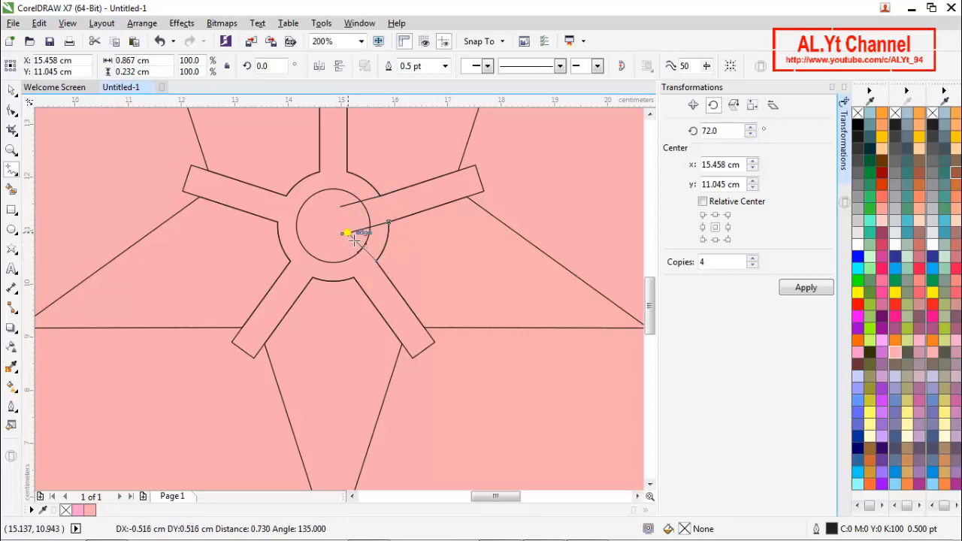
pyautogui.click(344, 232)
# Extend the remaining edges of the lower-right, lower-left, upper-left and top bars into the inner circle with straight Freehand lines
pyautogui.click(359, 282)
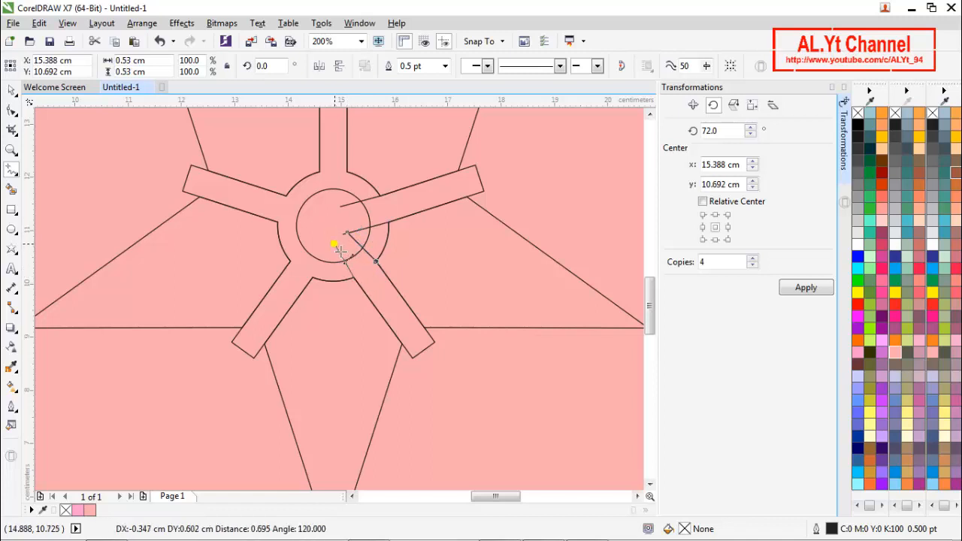
pyautogui.click(339, 247)
pyautogui.click(314, 268)
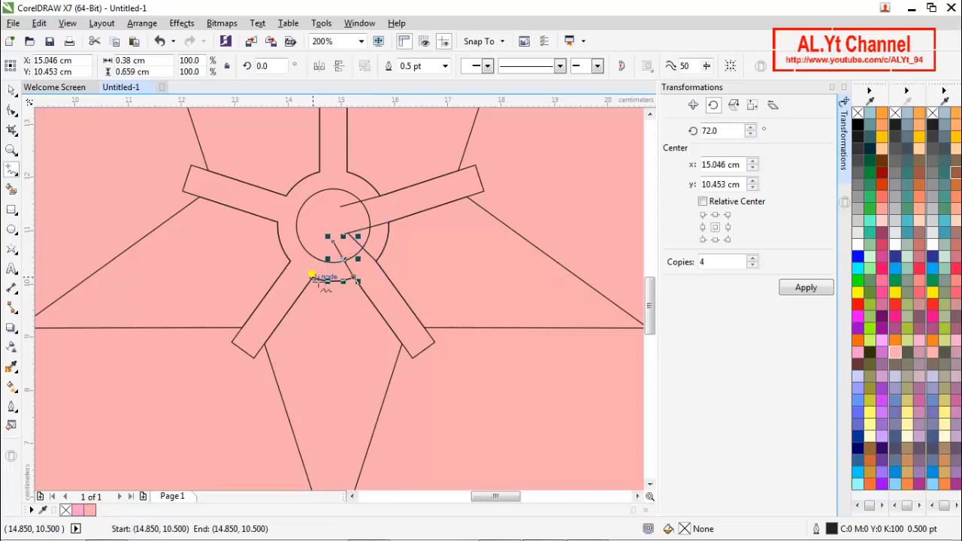
pyautogui.moveTo(314, 277); pyautogui.dragTo(331, 246)
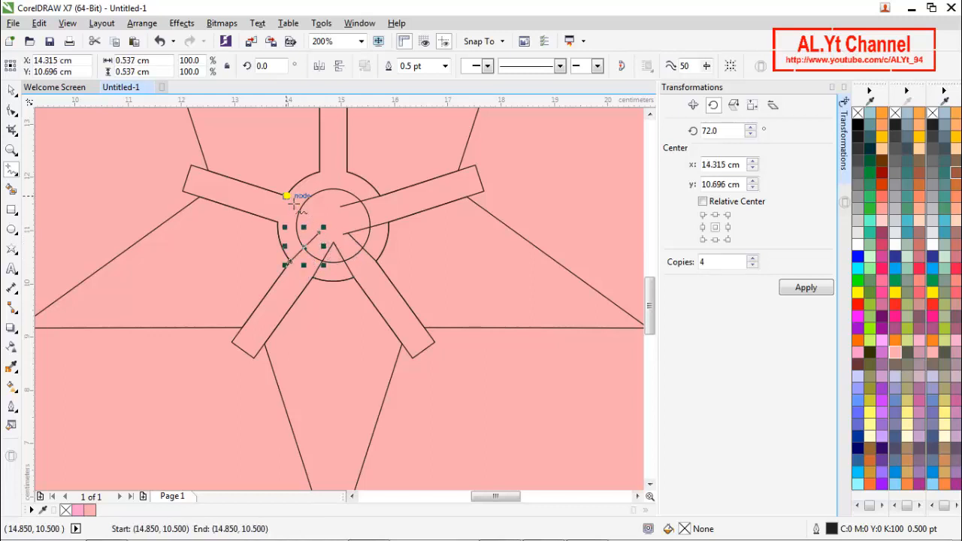
pyautogui.moveTo(288, 197)
pyautogui.mouseDown()
pyautogui.moveTo(313, 215)
pyautogui.moveTo(299, 229)
pyautogui.moveTo(316, 226)
pyautogui.moveTo(308, 222)
pyautogui.moveTo(315, 233)
pyautogui.moveTo(324, 203)
pyautogui.moveTo(328, 216)
pyautogui.mouseUp()
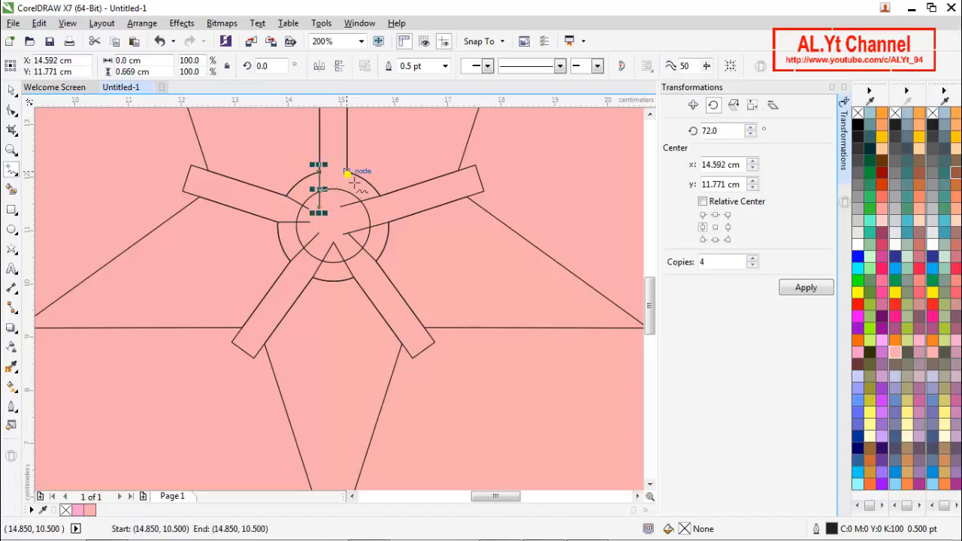
pyautogui.moveTo(346, 174); pyautogui.dragTo(347, 223)
pyautogui.scroll(-2, 347, 223)
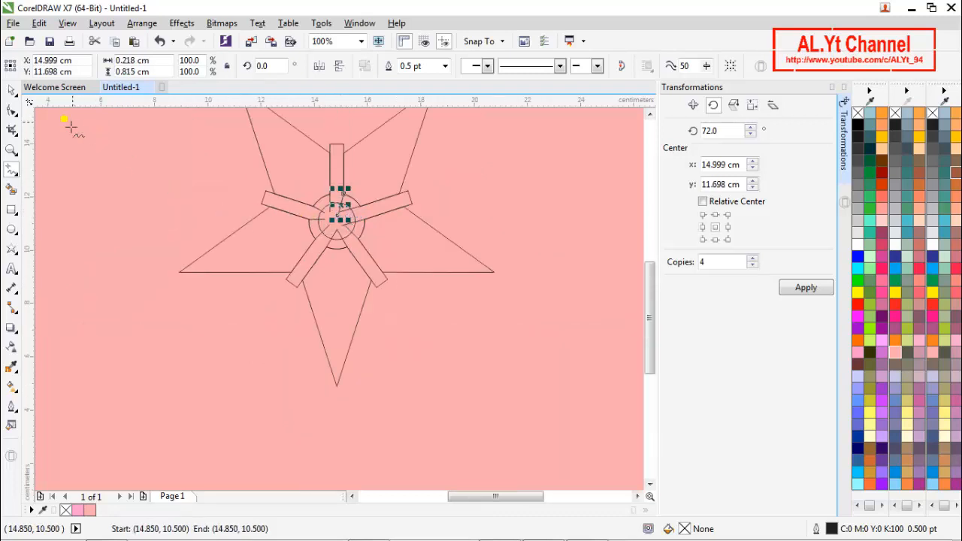
# Delete the welded bar-and-circle shape lying over the trimmed star
pyautogui.click(12, 90)
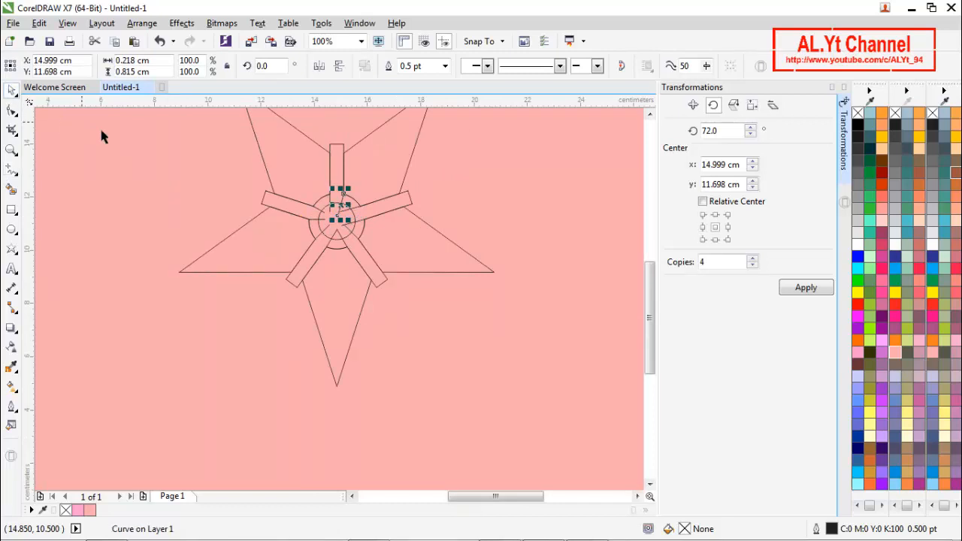
pyautogui.click(342, 171)
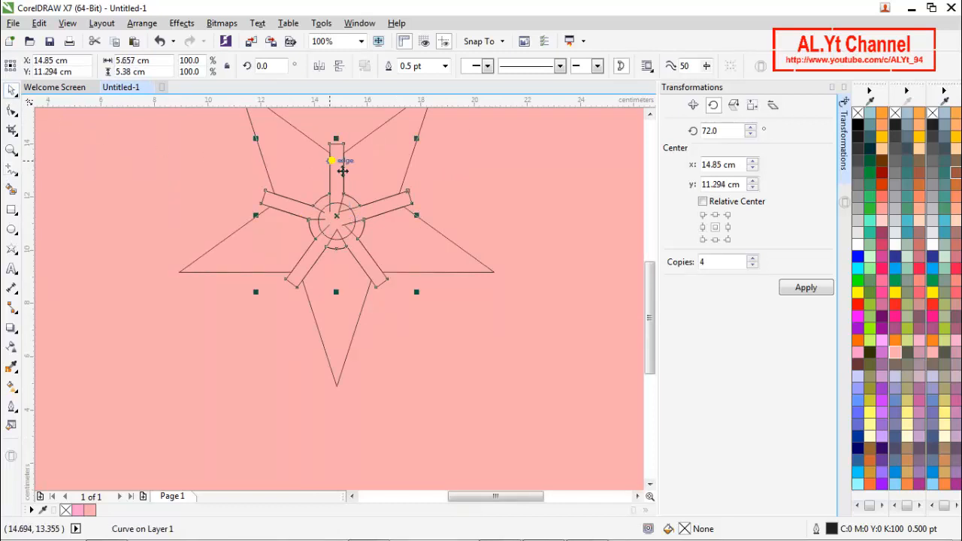
pyautogui.click(331, 161)
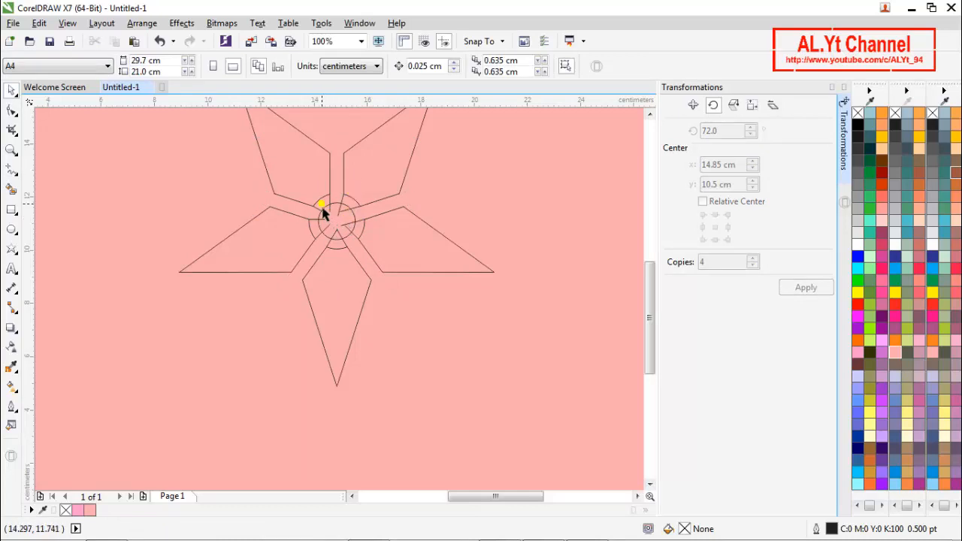
pyautogui.scroll(2, 321, 212)
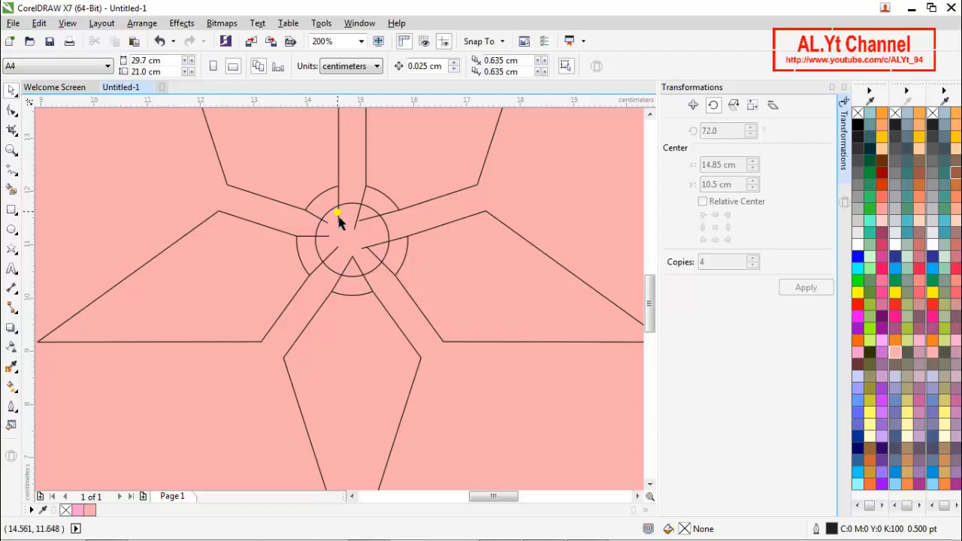
pyautogui.click(350, 243)
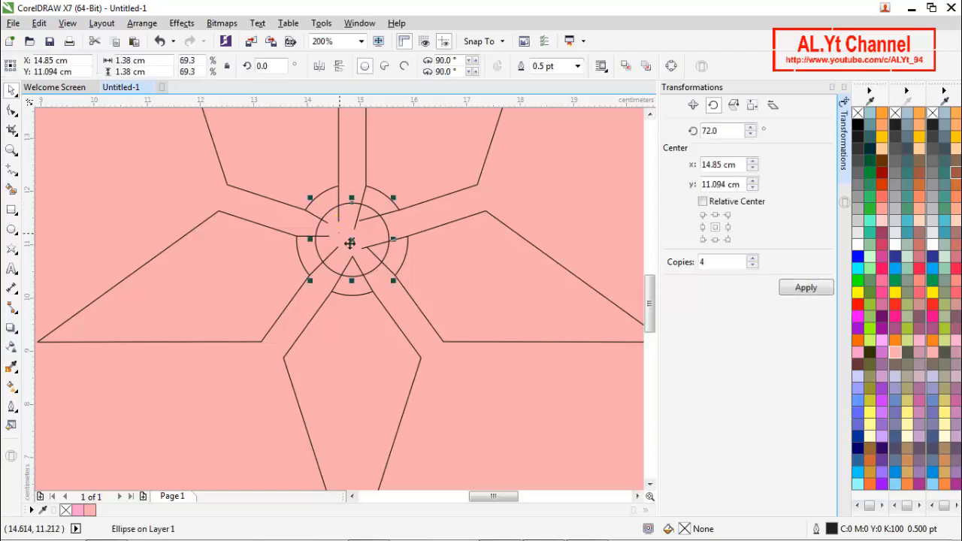
pyautogui.click(378, 211)
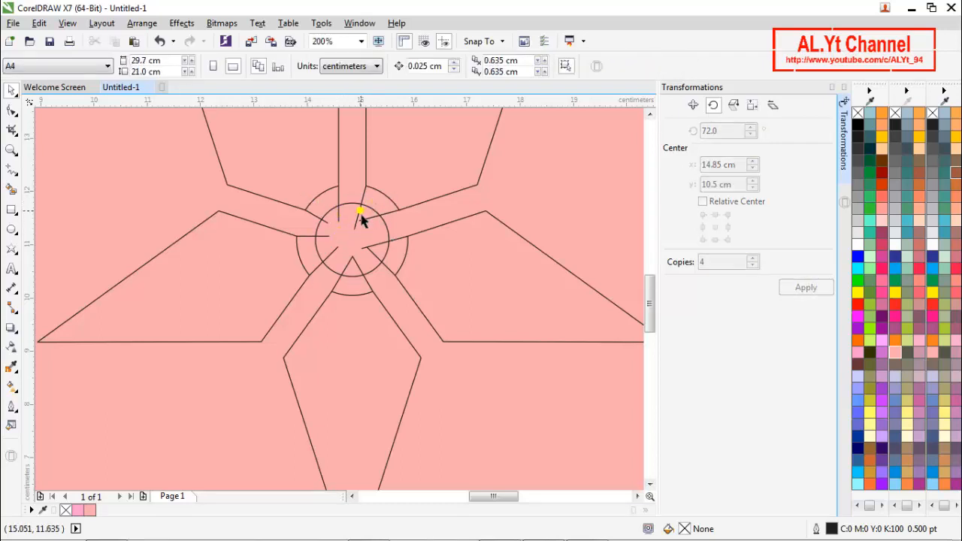
pyautogui.scroll(-2, 361, 218)
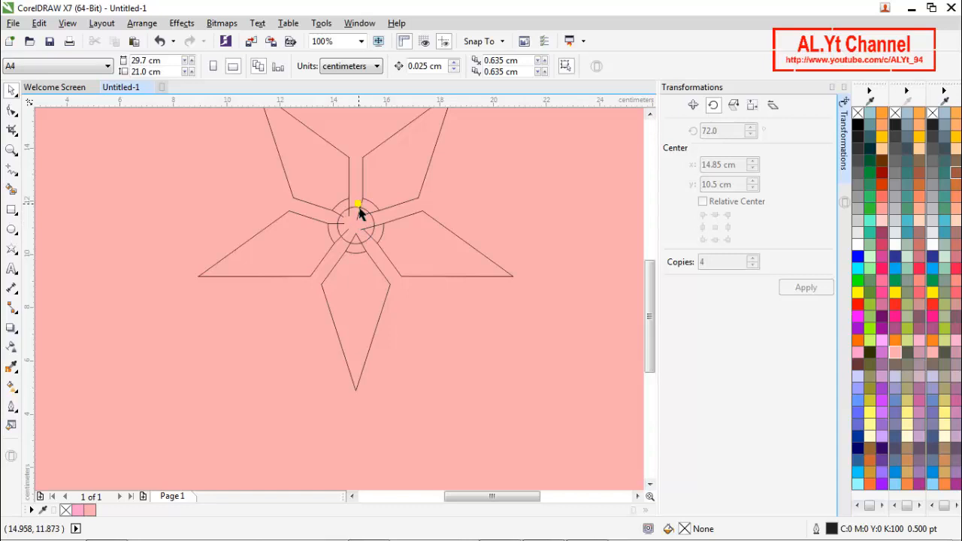
# Delete the short extension lines that run from the edges of the five bars into the inner circle
pyautogui.click(362, 212)
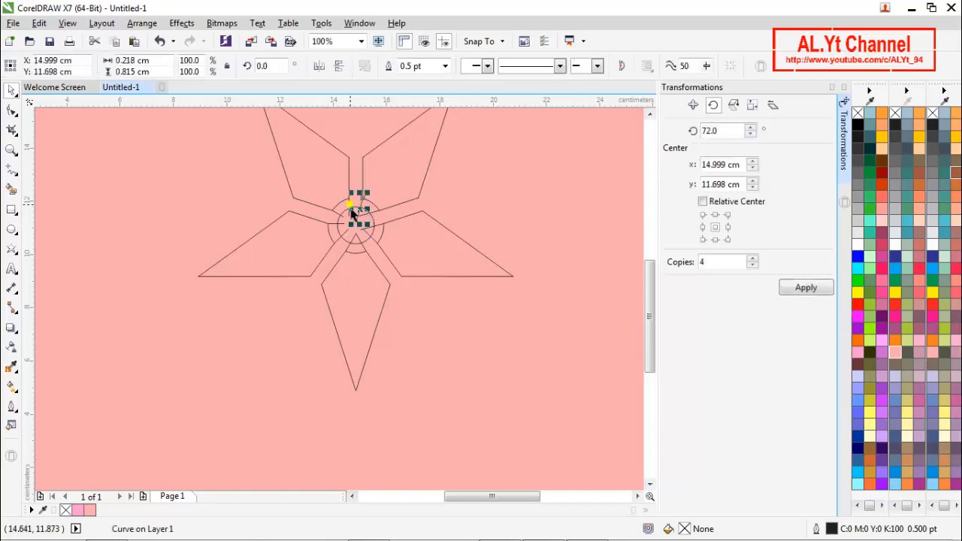
pyautogui.click(348, 208)
pyautogui.click(337, 212)
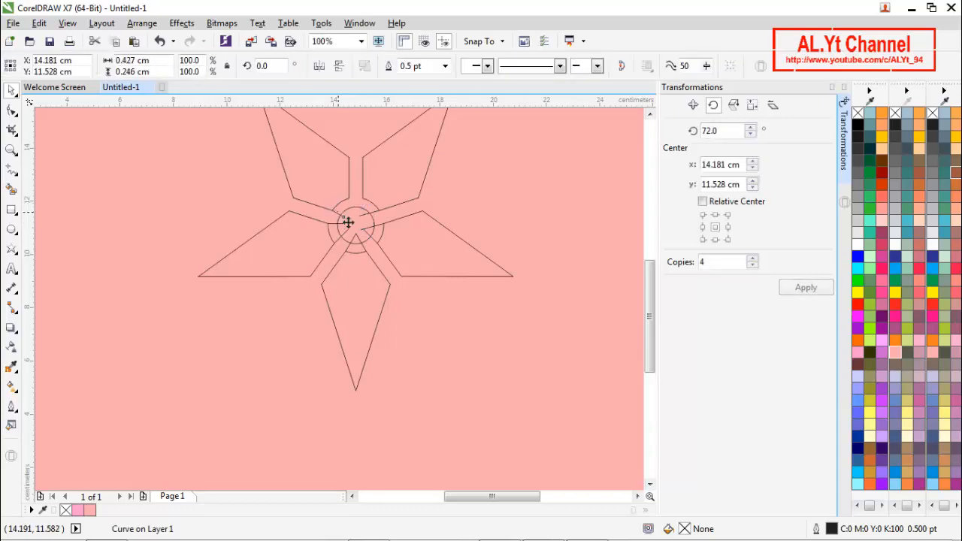
pyautogui.press('Delete')
pyautogui.click(333, 224)
pyautogui.press('Delete')
pyautogui.click(348, 253)
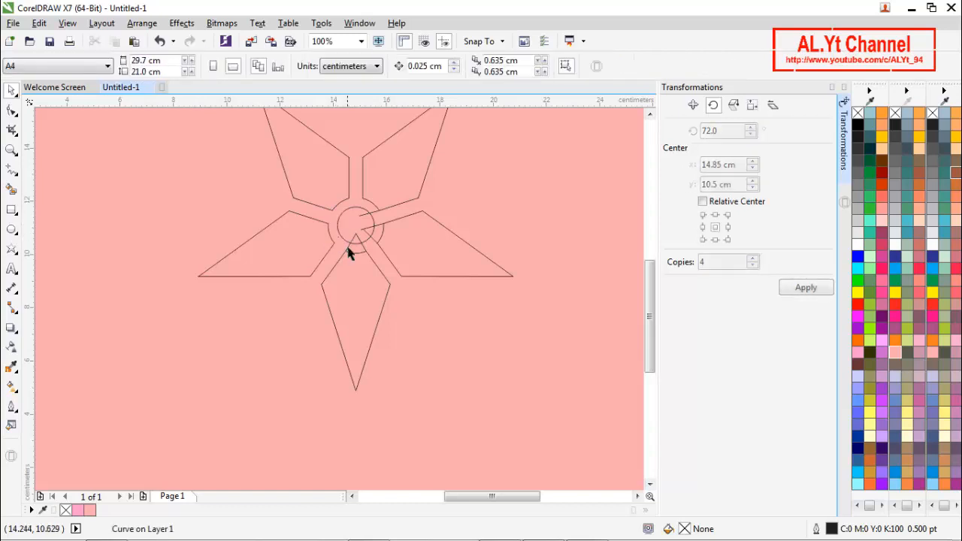
pyautogui.press('Delete')
pyautogui.click(372, 240)
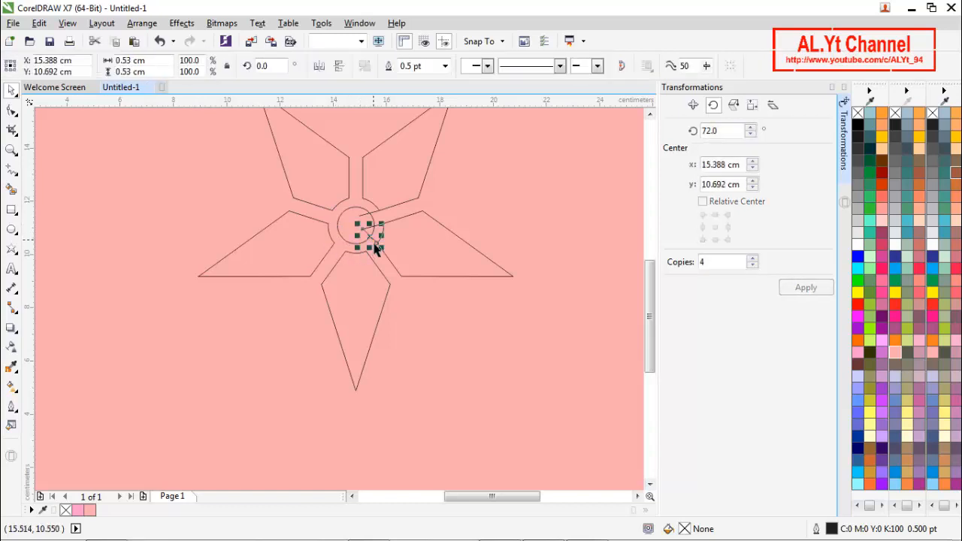
pyautogui.press('Delete')
pyautogui.click(376, 228)
pyautogui.press('Delete')
pyautogui.click(374, 218)
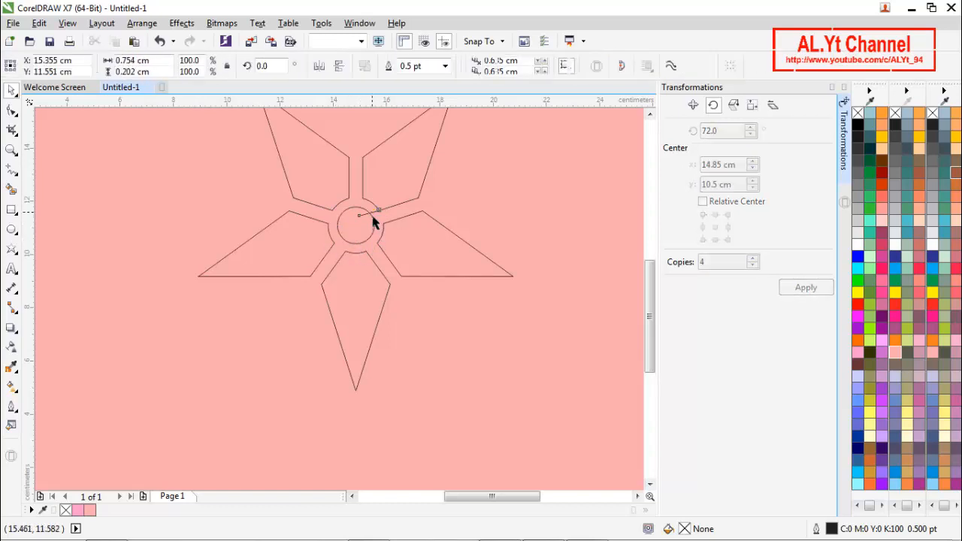
pyautogui.press('Delete')
# Break the trimmed star curve apart into five separate points
pyautogui.scroll(-2, 373, 217)
pyautogui.click(374, 194)
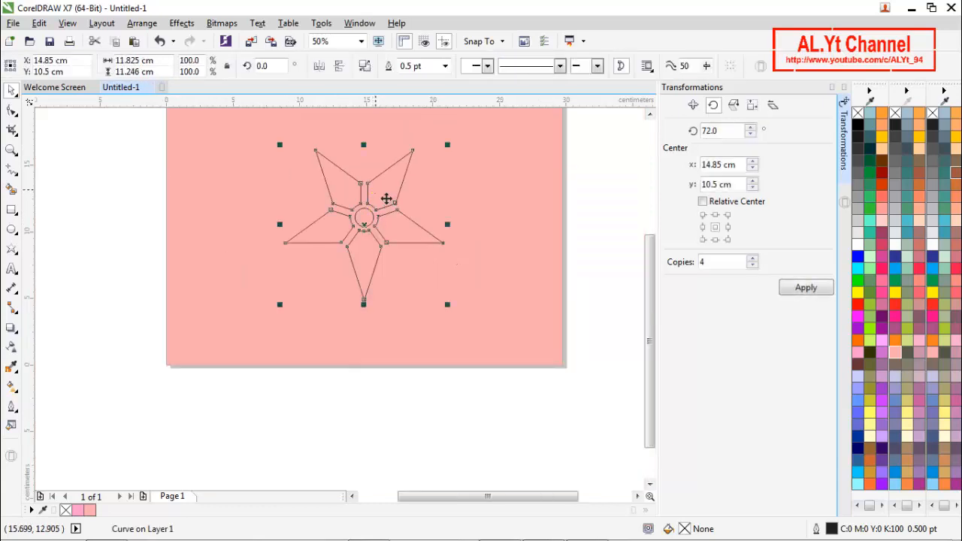
pyautogui.click(406, 66)
pyautogui.click(364, 66)
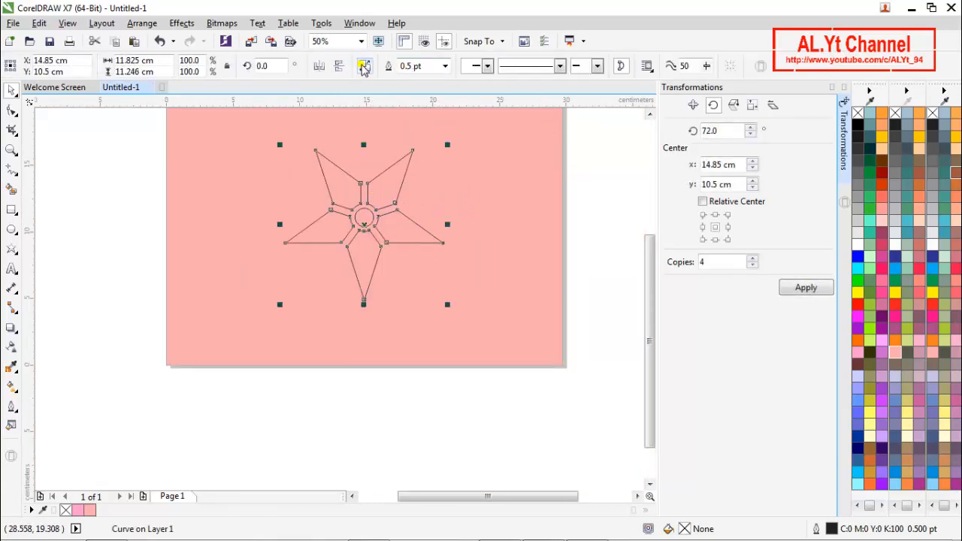
pyautogui.click(105, 172)
# Fill the upper-right star point with blue, the upper-left point with green and the lower-left point with red
pyautogui.click(367, 195)
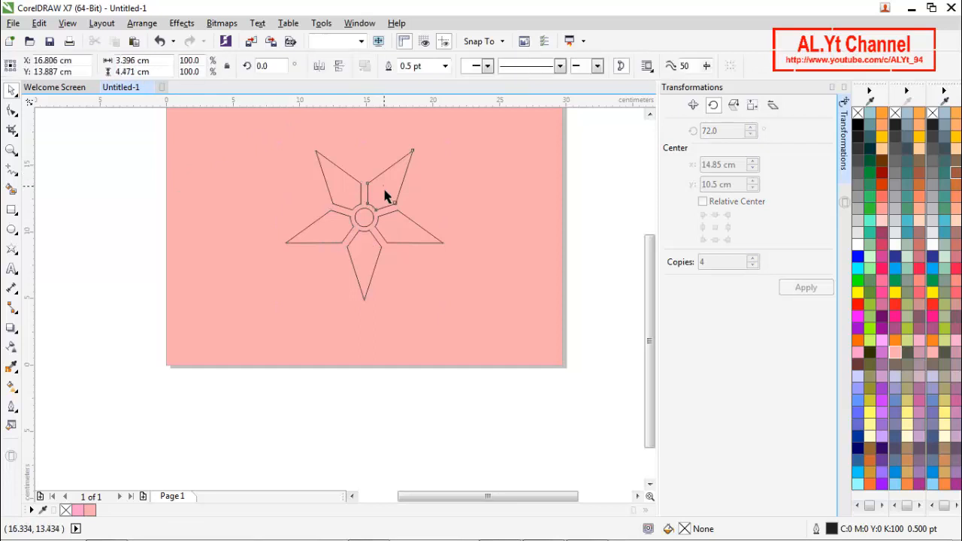
pyautogui.click(856, 260)
pyautogui.click(345, 192)
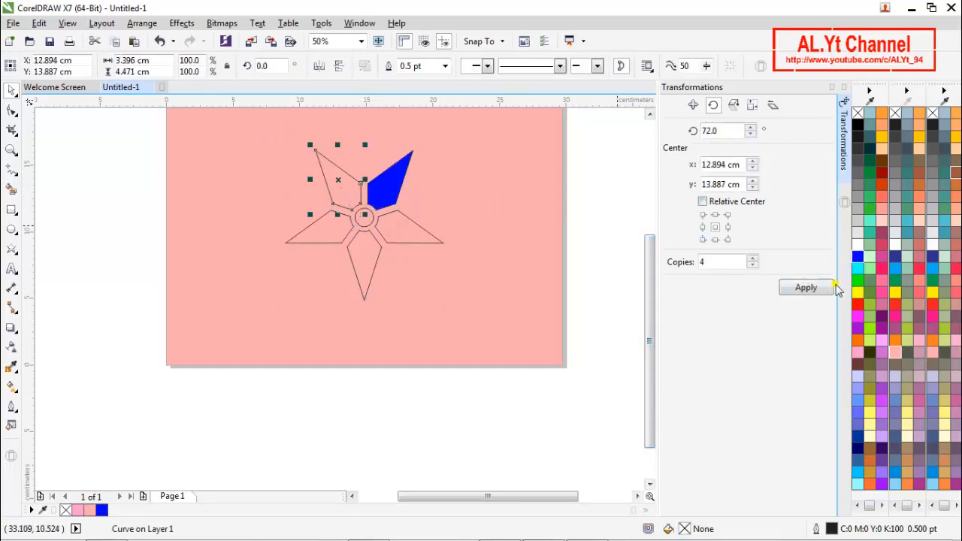
pyautogui.click(858, 282)
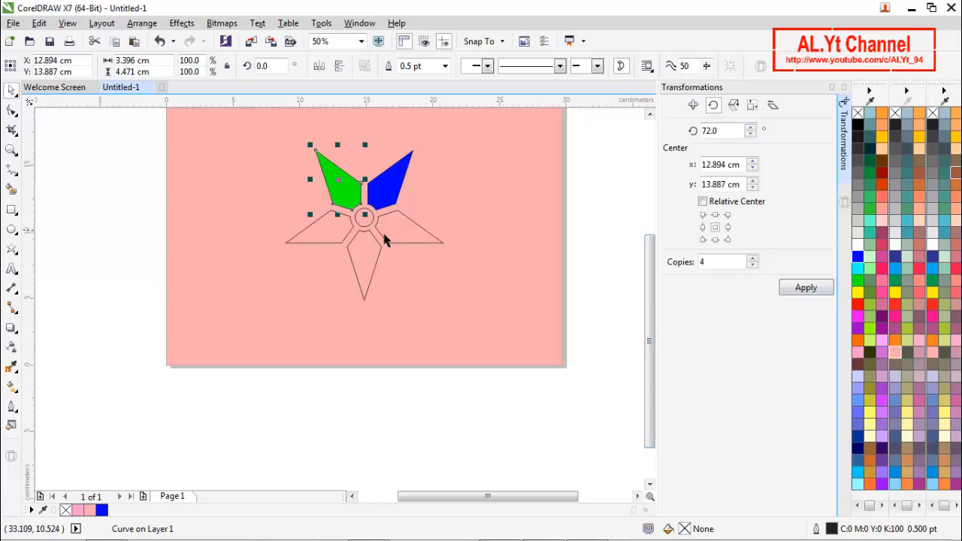
pyautogui.click(339, 240)
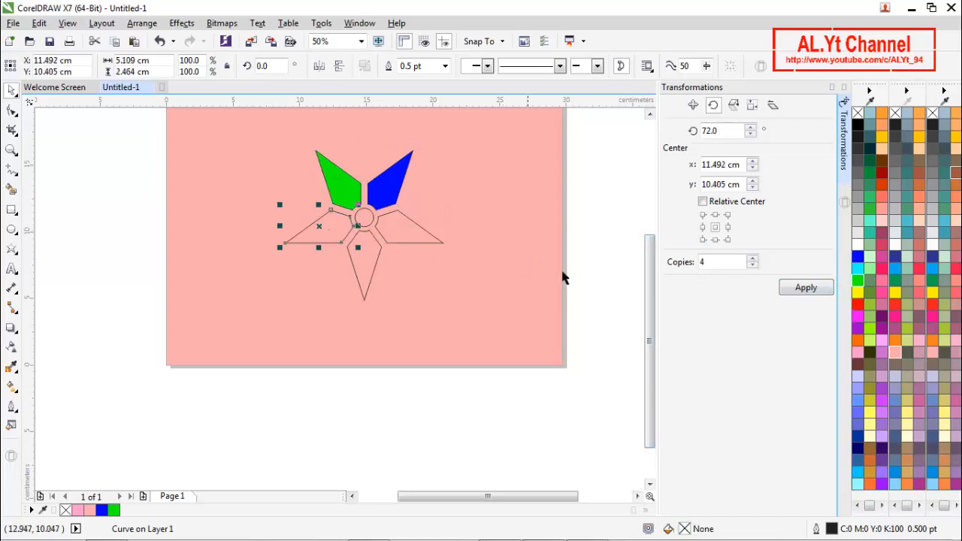
pyautogui.click(858, 305)
# Fill the bottom star point with magenta and the lower-right point with orange
pyautogui.click(373, 266)
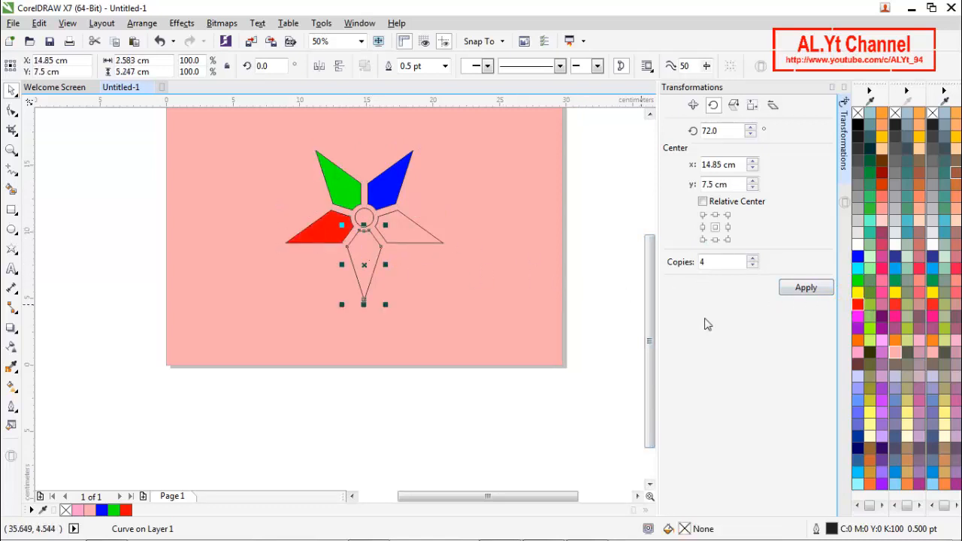
pyautogui.click(858, 317)
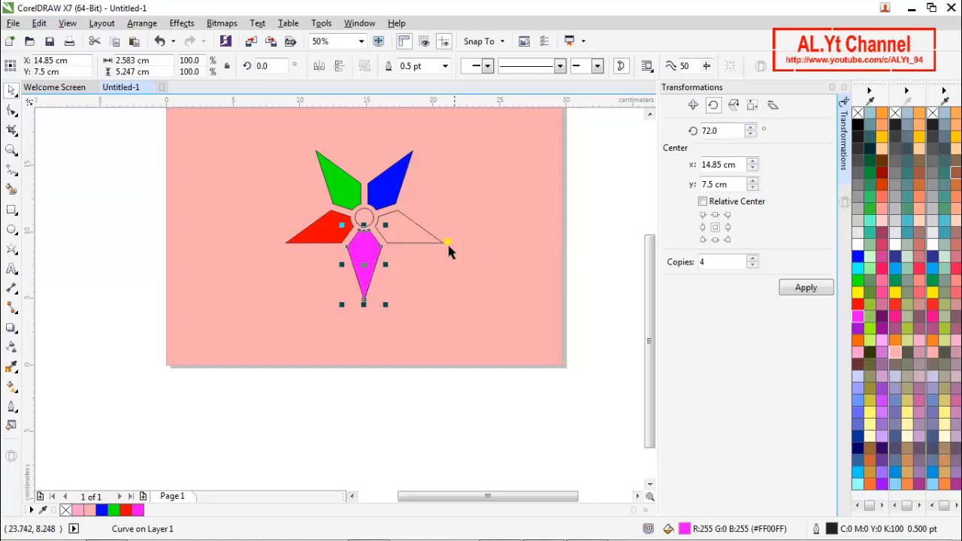
pyautogui.click(423, 237)
pyautogui.click(858, 340)
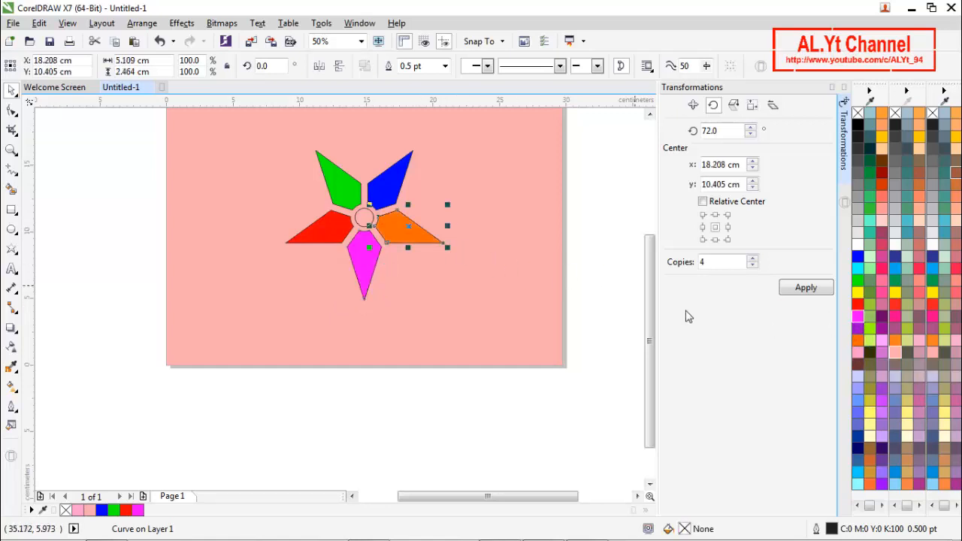
pyautogui.click(425, 400)
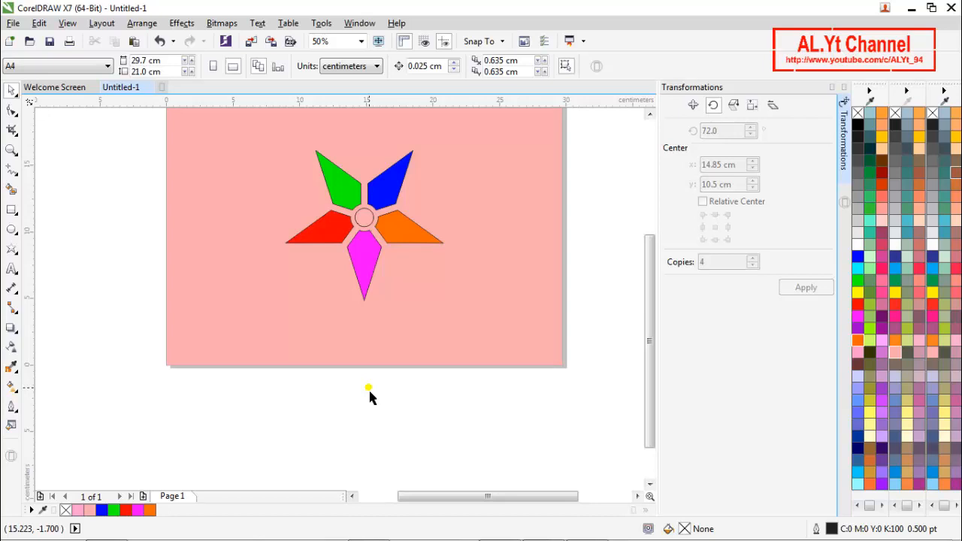
# Fill the small circle at the centre of the star with black
pyautogui.click(368, 219)
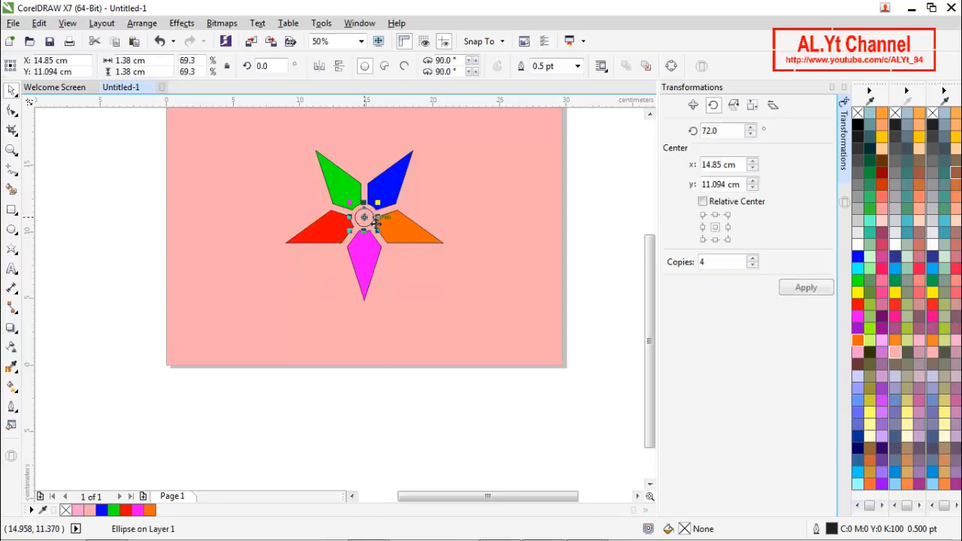
pyautogui.click(860, 125)
pyautogui.click(336, 415)
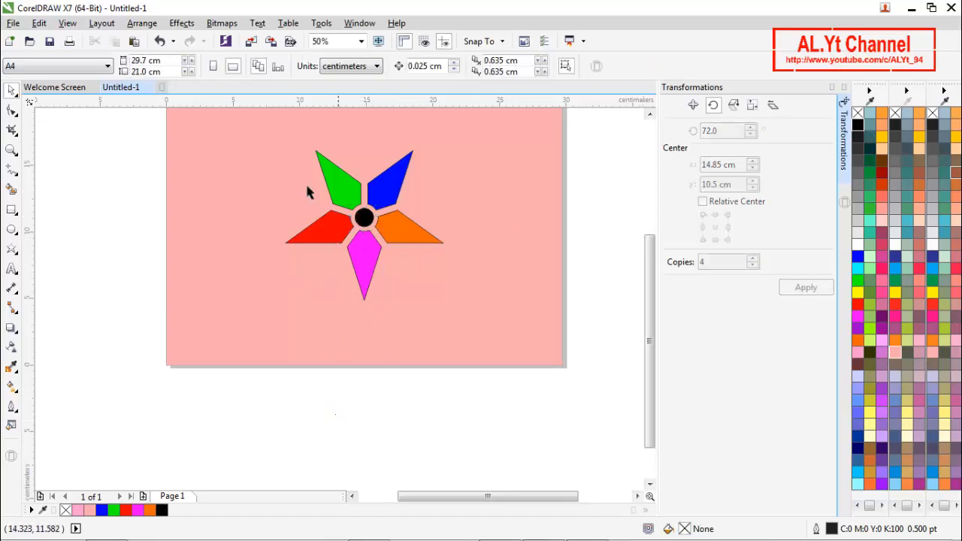
# Draw straight Freehand lines from the tips of the green and blue star points inward toward the central circle
pyautogui.click(11, 169)
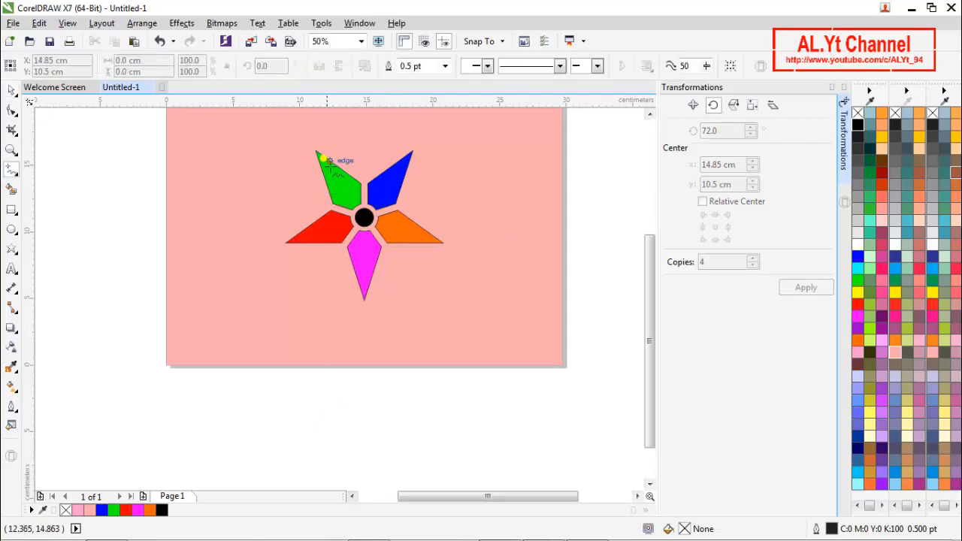
pyautogui.click(316, 150)
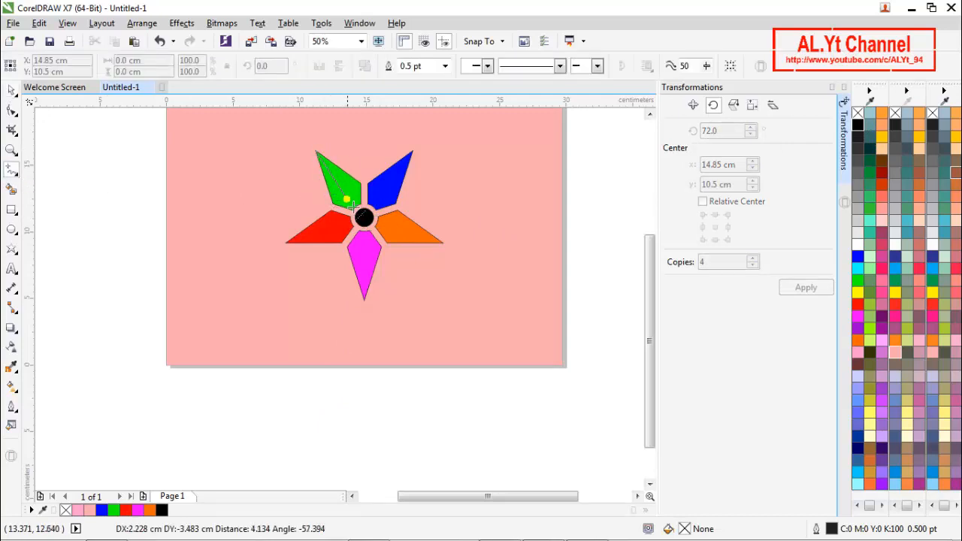
pyautogui.click(363, 217)
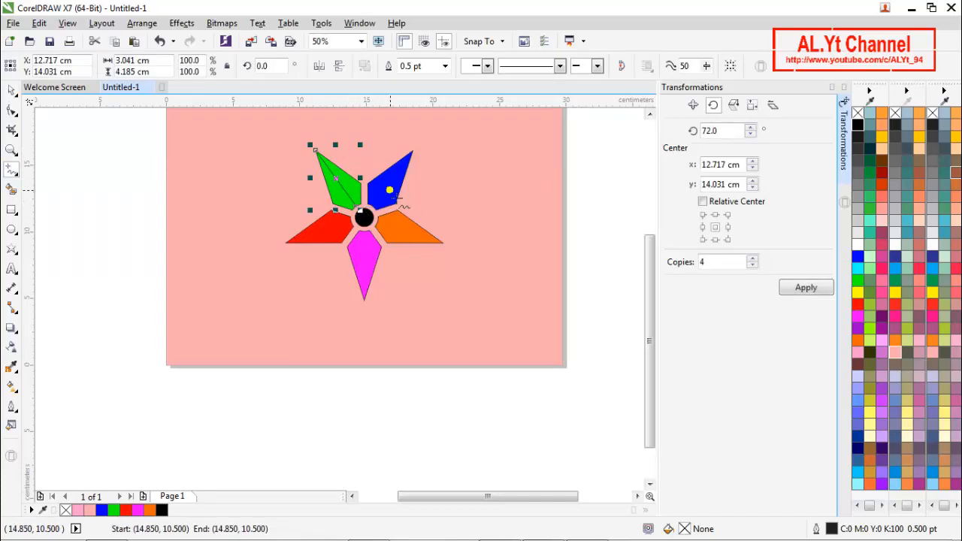
pyautogui.click(412, 151)
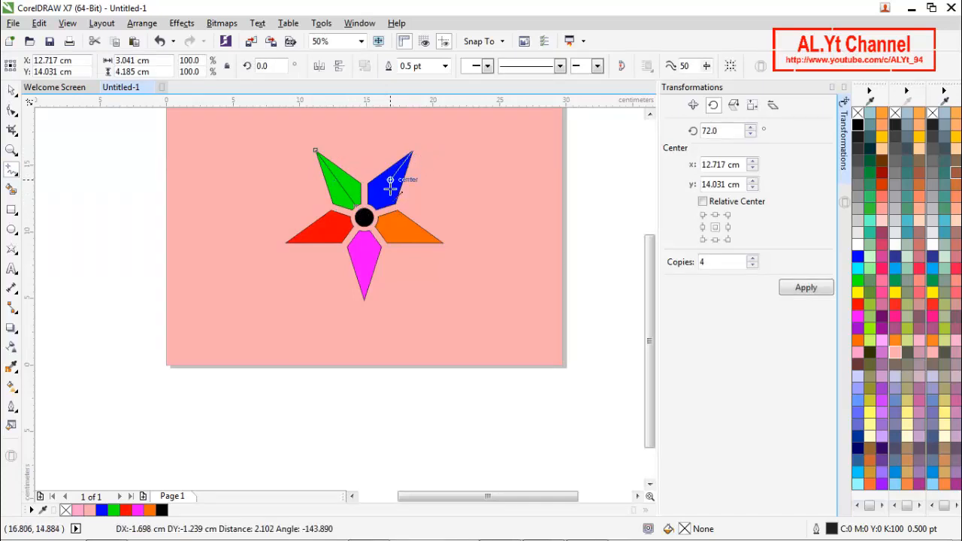
pyautogui.click(370, 209)
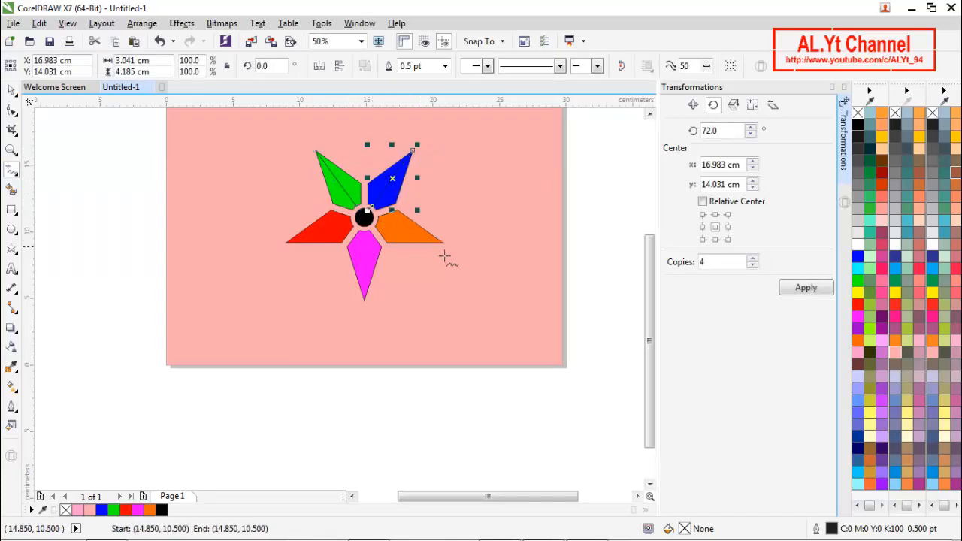
# Draw straight Freehand lines from the tips of the orange, magenta and red star points inward toward the central circle
pyautogui.click(444, 242)
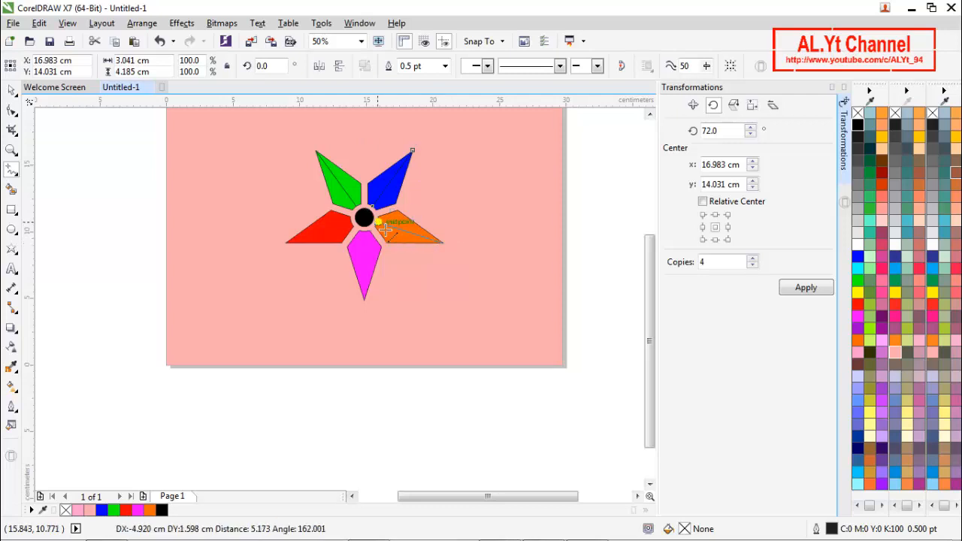
pyautogui.click(375, 219)
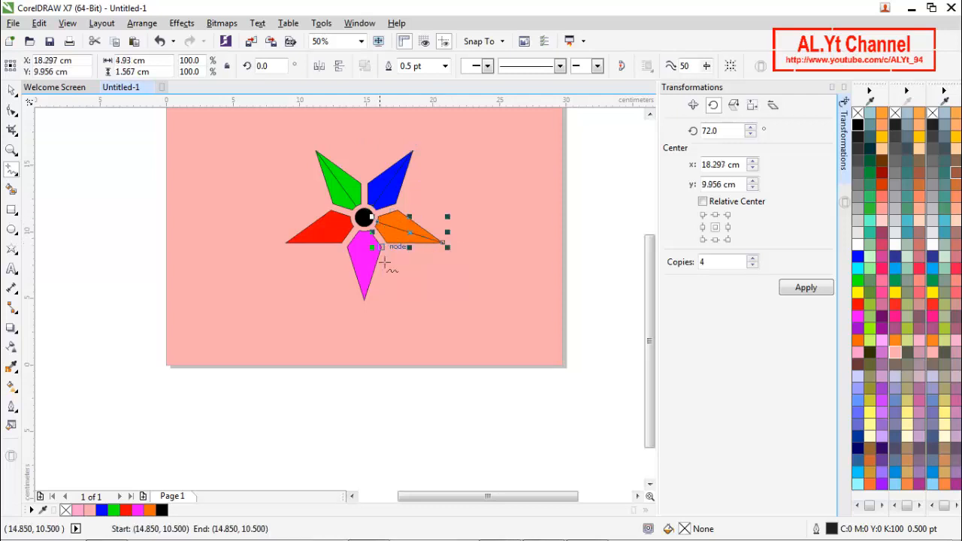
pyautogui.click(370, 304)
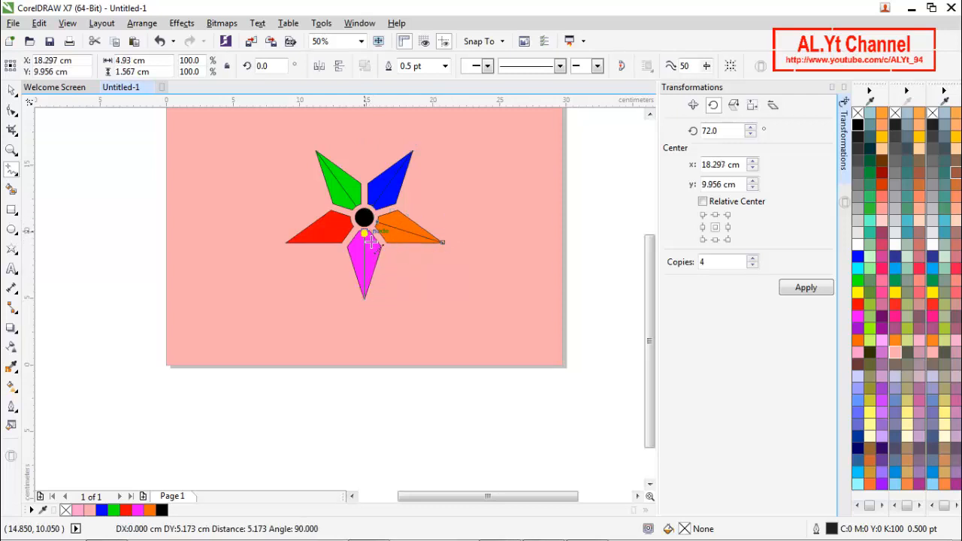
pyautogui.click(370, 239)
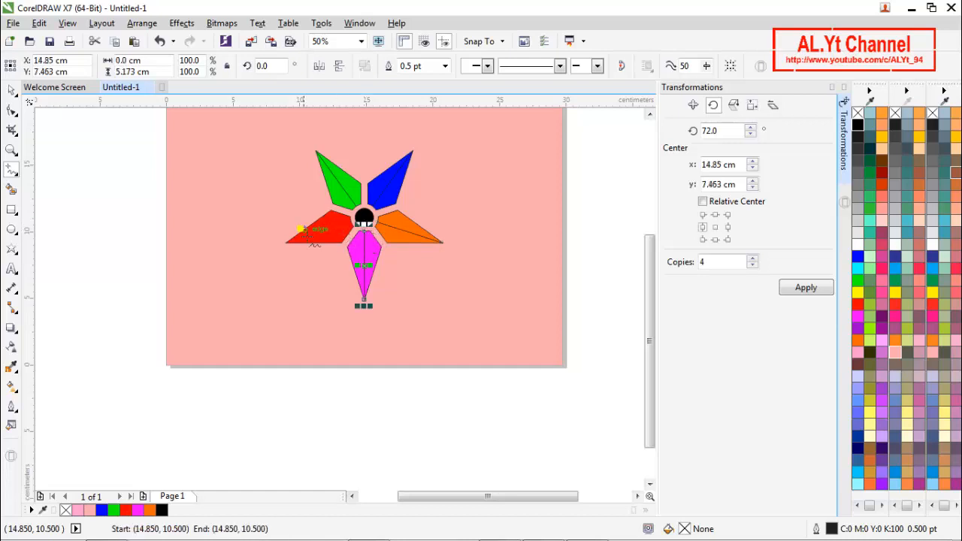
pyautogui.click(289, 243)
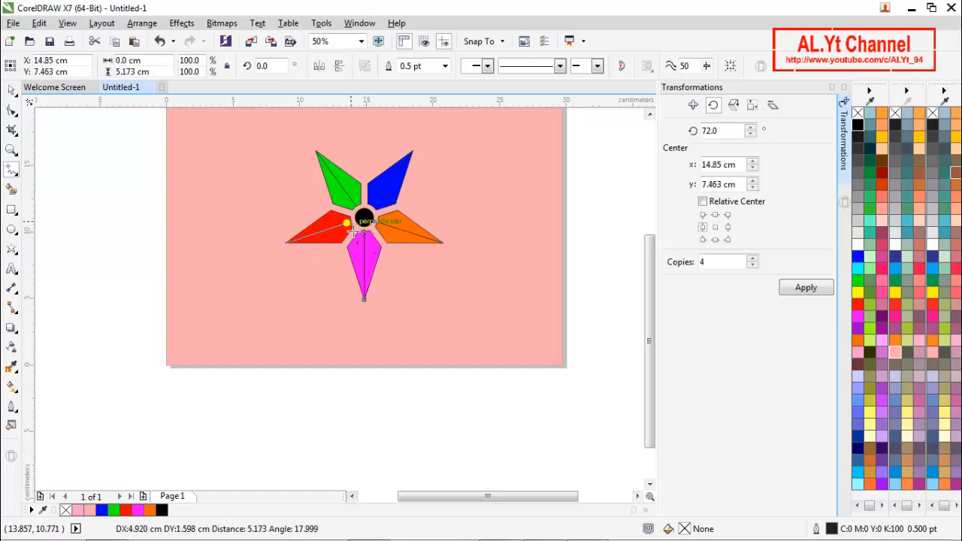
pyautogui.click(358, 230)
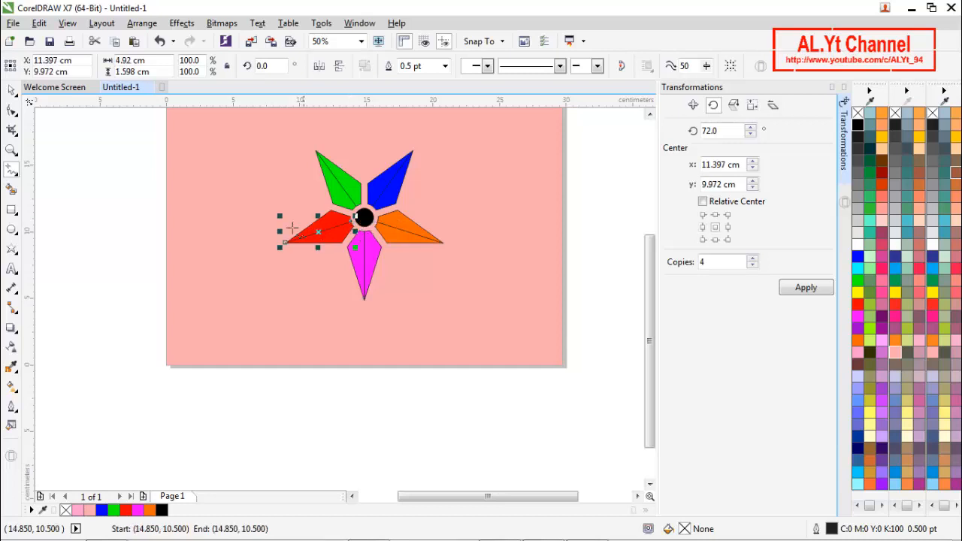
pyautogui.click(115, 178)
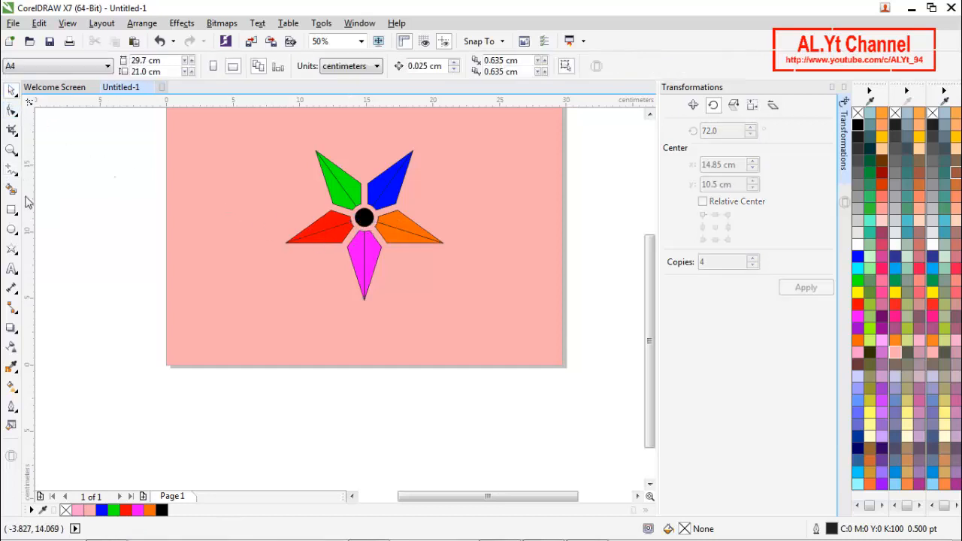
# Apply Smart Fill in grey-blue (C:40 M:20 Y:0 K:40) to one half of each of the five star points
pyautogui.click(13, 194)
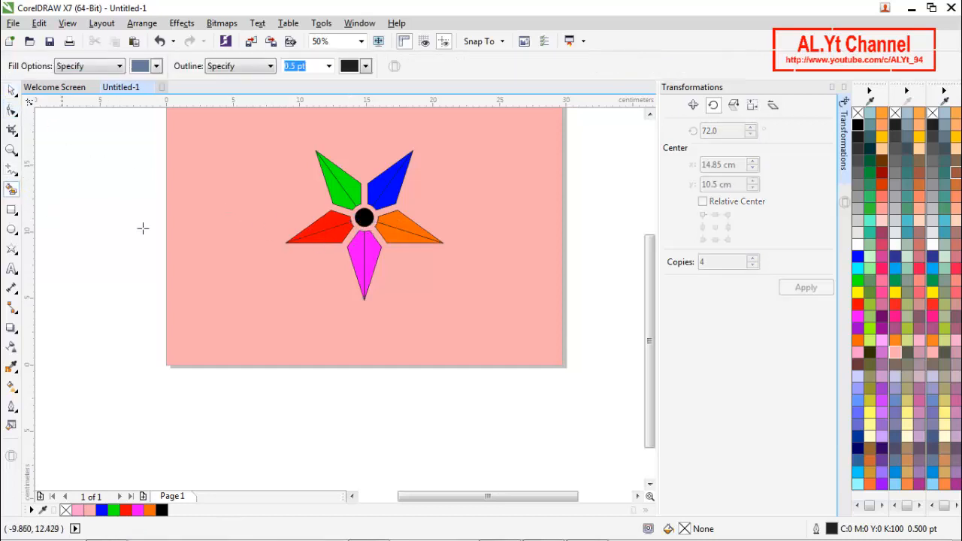
pyautogui.click(344, 200)
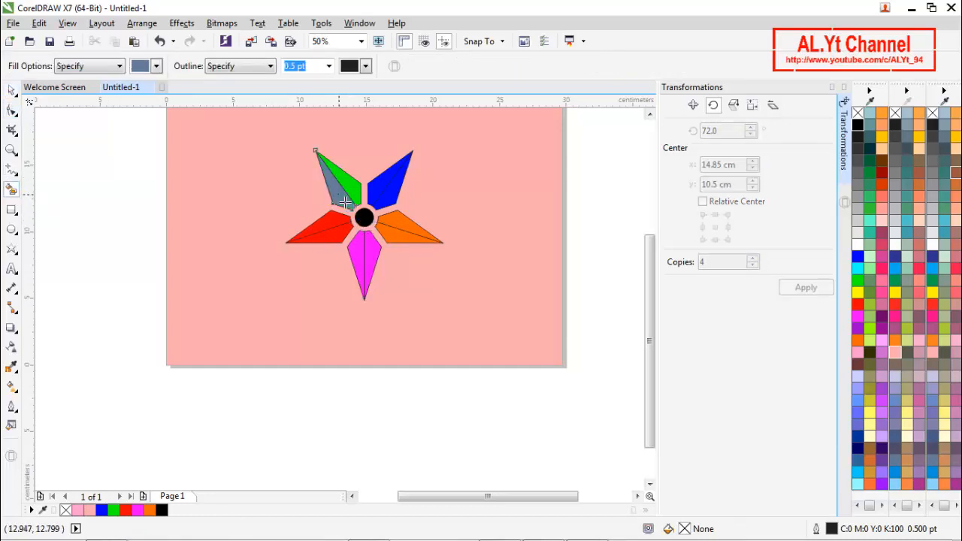
pyautogui.click(391, 191)
pyautogui.click(407, 220)
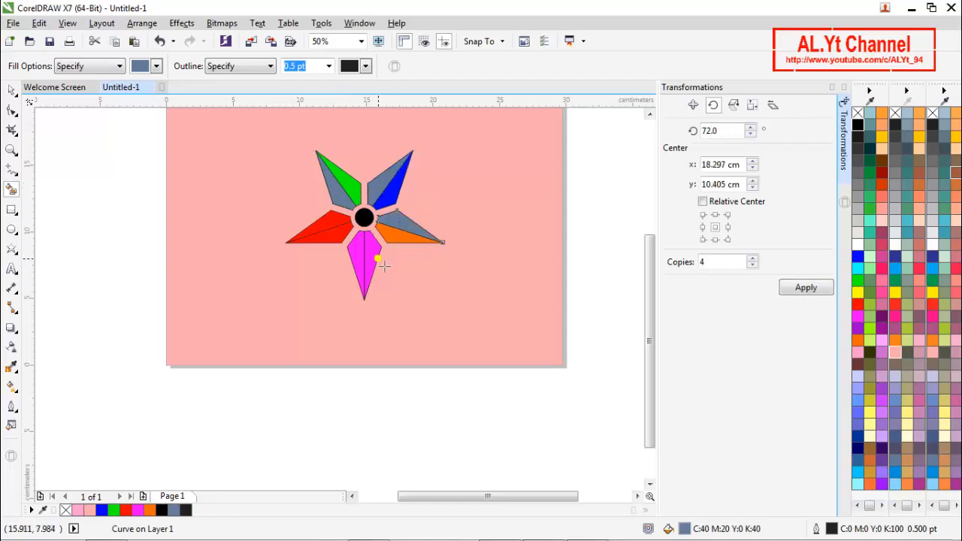
pyautogui.click(384, 266)
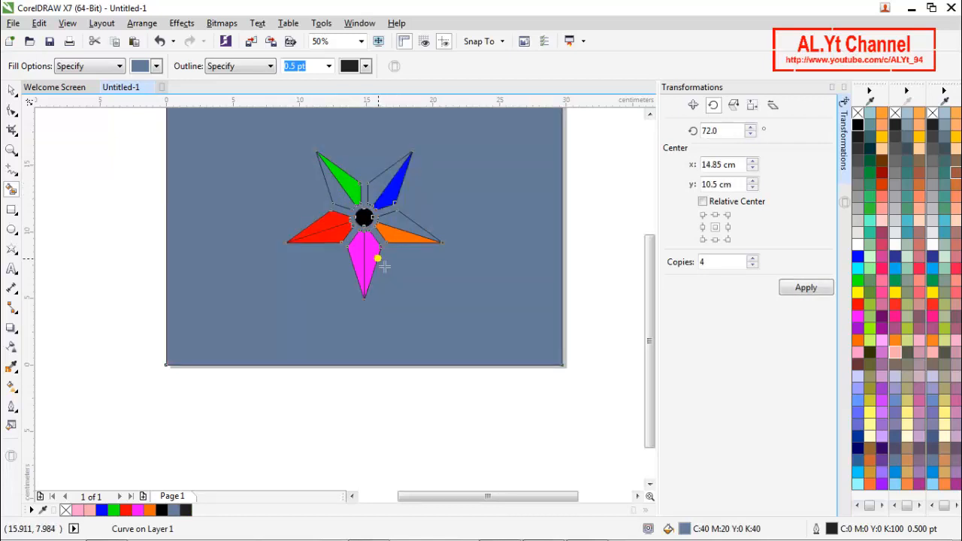
pyautogui.hotkey('ctrl', 'z')
pyautogui.click(374, 256)
pyautogui.click(340, 240)
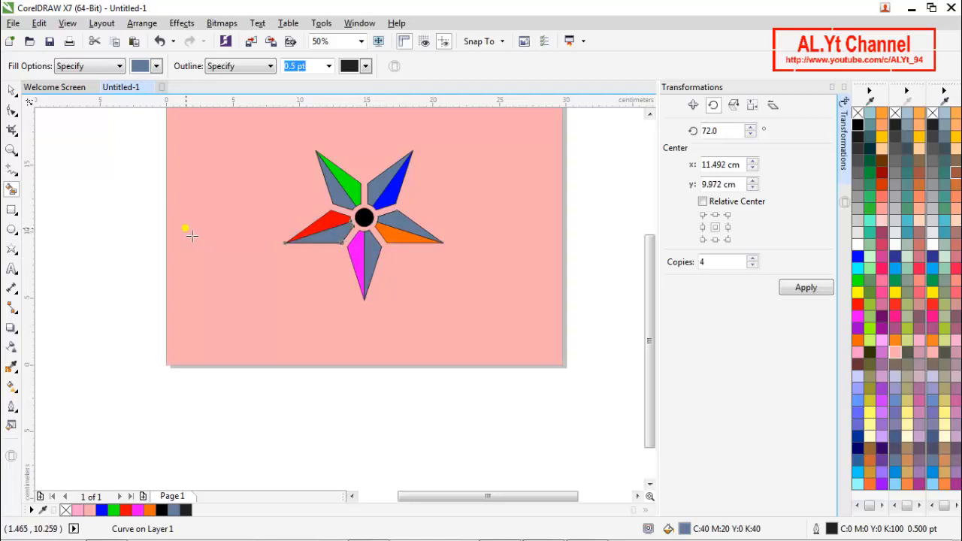
# Undo the grey-blue Smart Fills on all five star points
pyautogui.hotkey('ctrl', 'z')
pyautogui.hotkey('ctrl', 'z')
pyautogui.hotkey('ctrl', 'z')
pyautogui.hotkey('ctrl', 'z')
pyautogui.hotkey('ctrl', 'z')
pyautogui.hotkey('ctrl', 'z')
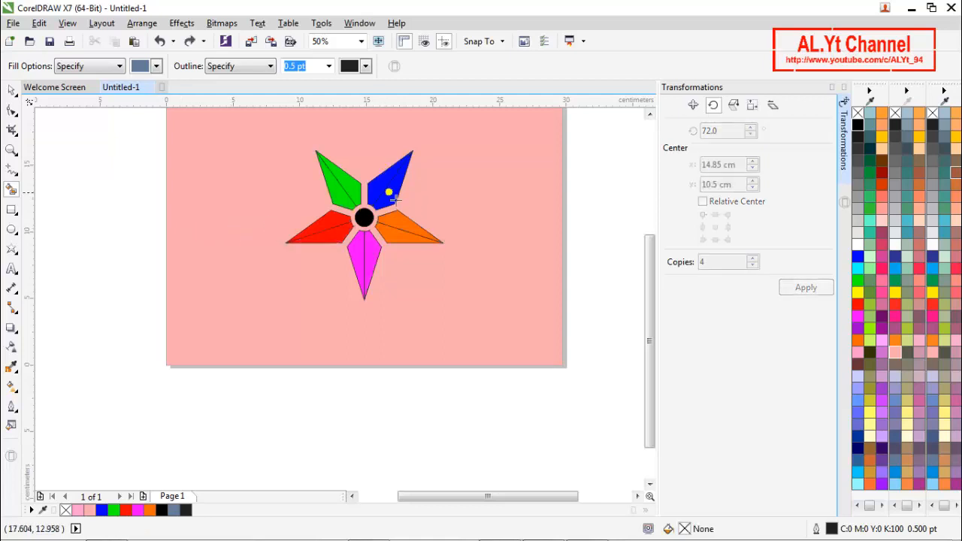
# Apply Smart Fill in grey-blue (C:40 M:20 Y:0 K:40) with a 0.5 pt outline to one half of each star point
pyautogui.click(397, 202)
pyautogui.click(399, 237)
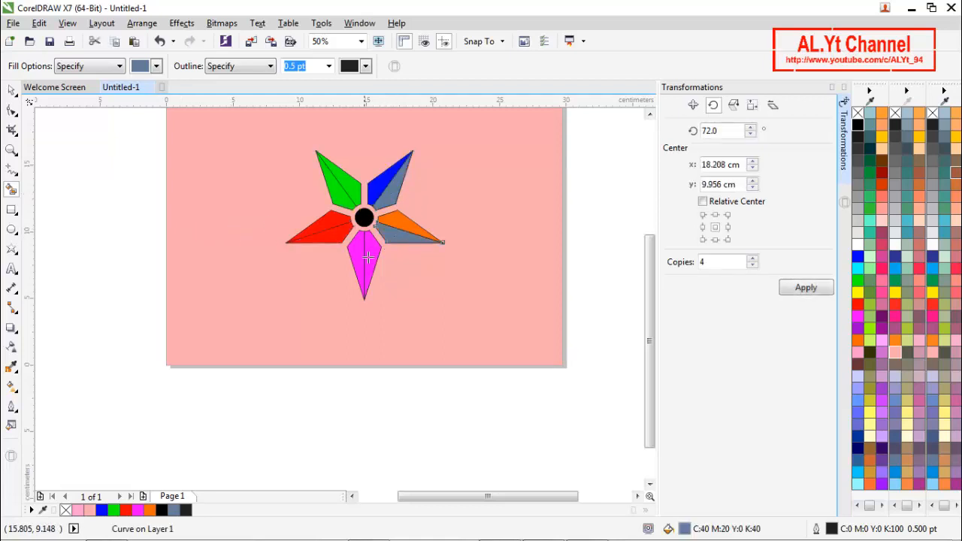
pyautogui.click(364, 261)
pyautogui.click(337, 227)
pyautogui.click(352, 194)
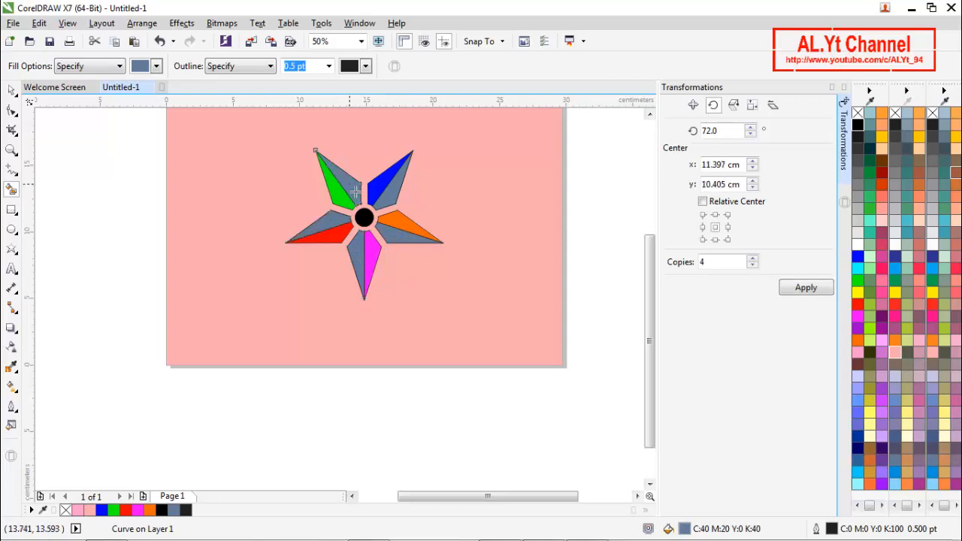
# Select the grey-blue halves of all five star points together and fill them with black
pyautogui.press('space')
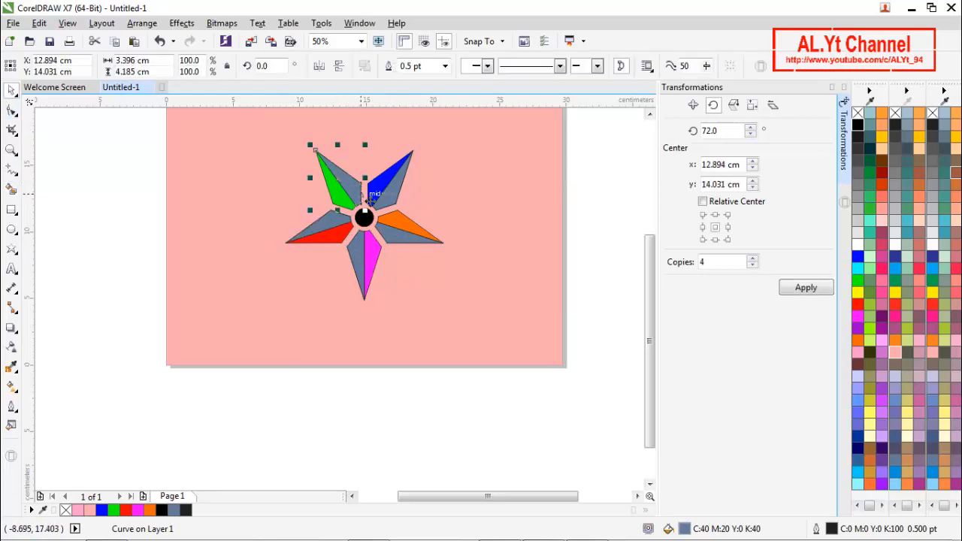
pyautogui.keyDown('shift'); pyautogui.click(397, 208); pyautogui.keyUp('shift')
pyautogui.keyDown('shift'); pyautogui.click(396, 236); pyautogui.keyUp('shift')
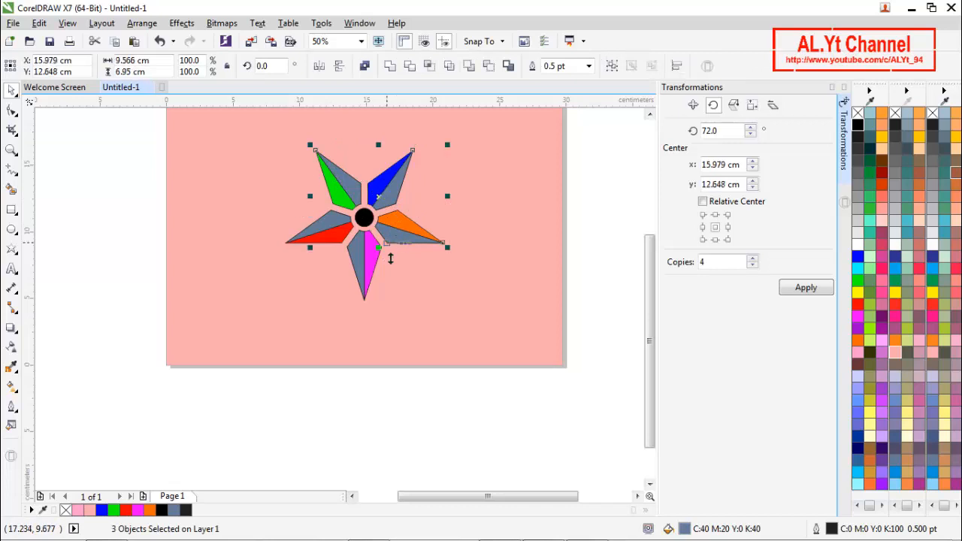
pyautogui.keyDown('shift'); pyautogui.click(366, 257); pyautogui.keyUp('shift')
pyautogui.keyDown('shift'); pyautogui.click(328, 244); pyautogui.keyUp('shift')
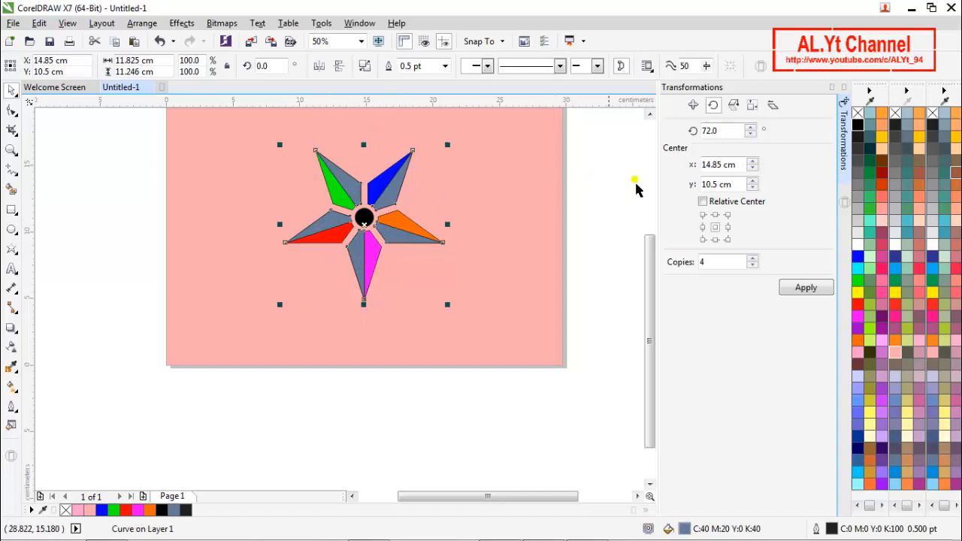
pyautogui.click(855, 130)
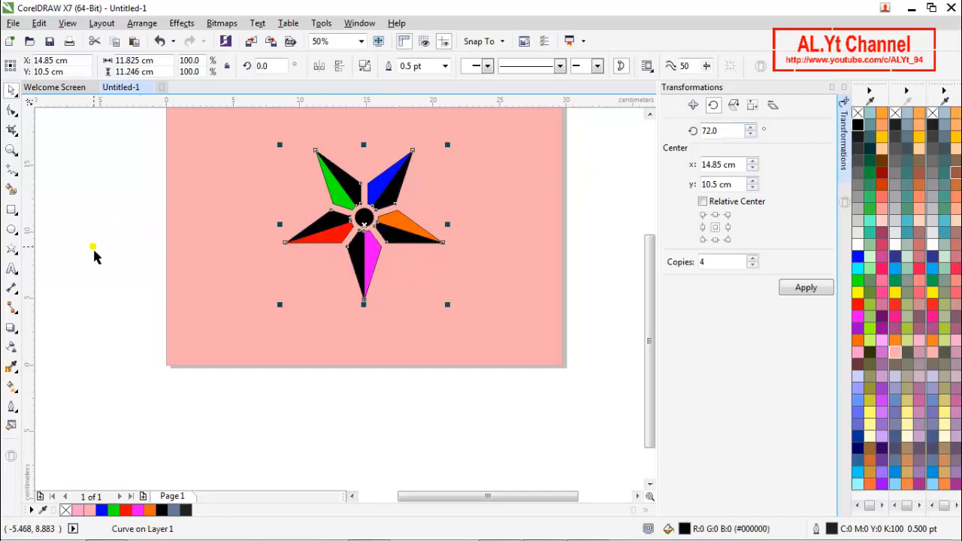
# Apply uniform transparency to the five black halves, trying 70 and 50 before setting it to 35
pyautogui.click(11, 348)
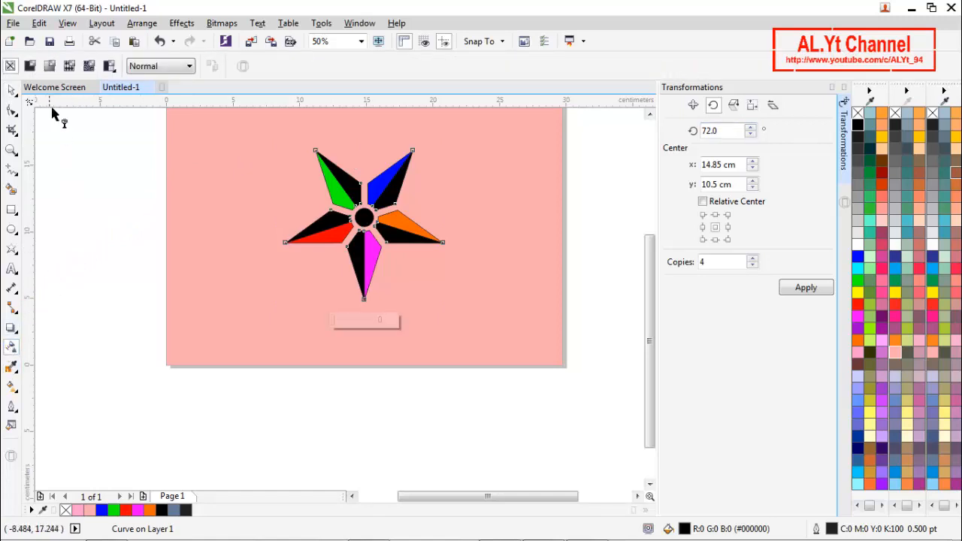
pyautogui.click(31, 66)
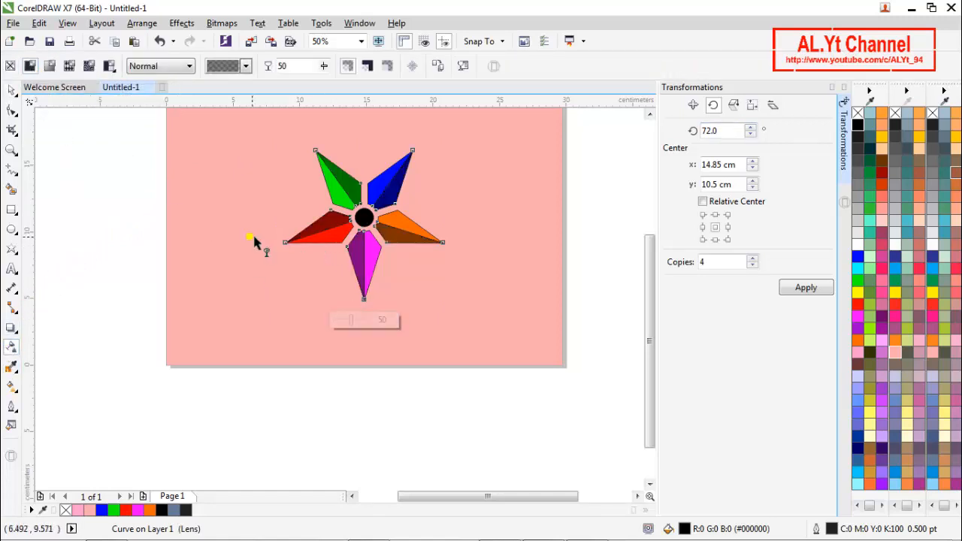
pyautogui.doubleClick(283, 67)
pyautogui.write('7')
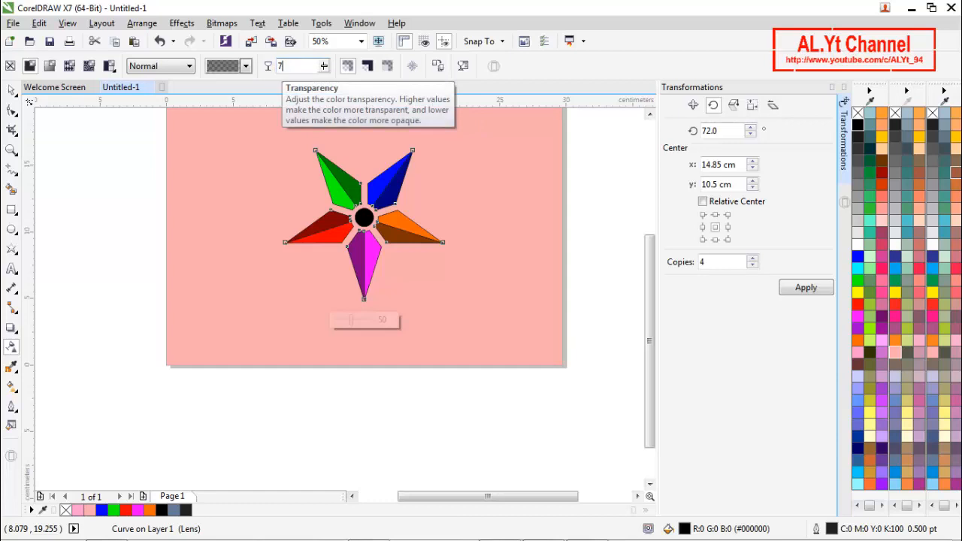
pyautogui.press('Return')
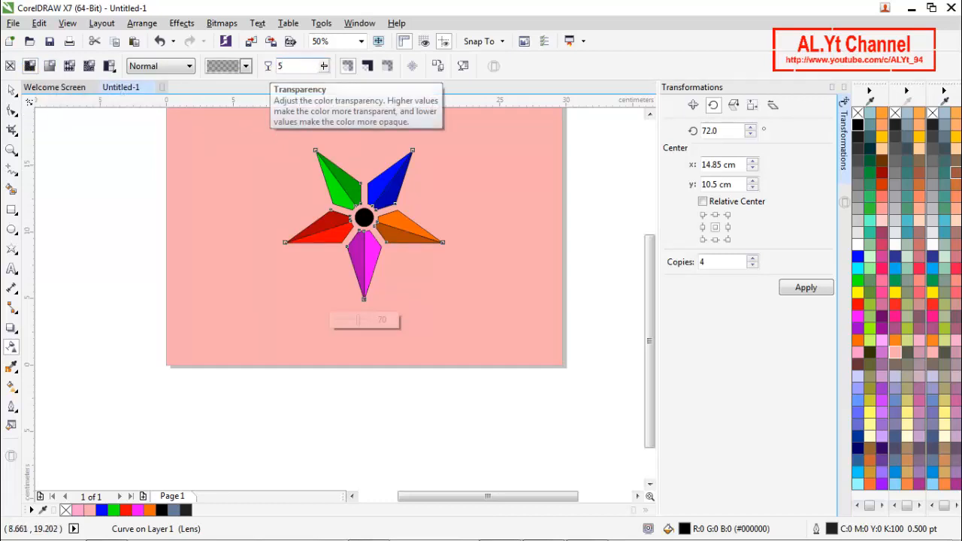
pyautogui.press('Return')
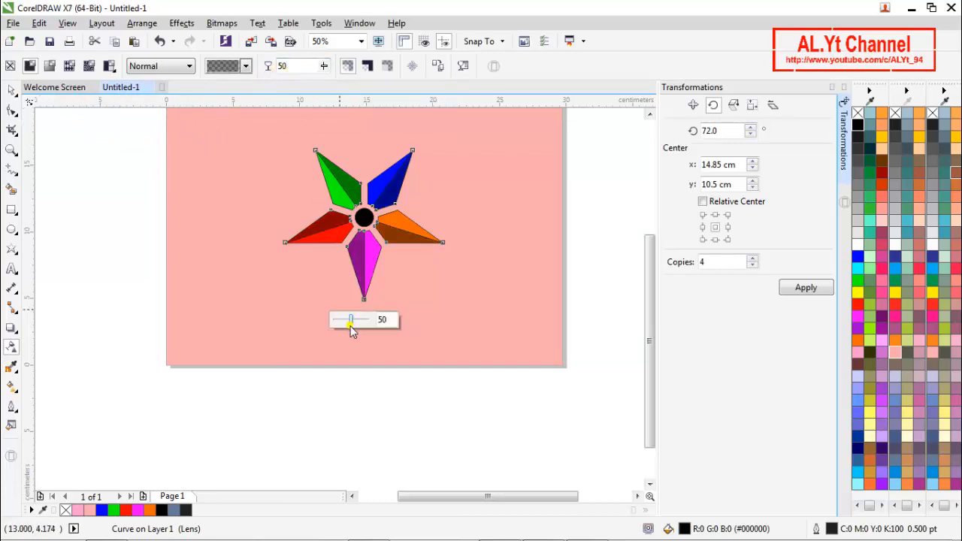
pyautogui.moveTo(348, 322); pyautogui.dragTo(346, 322)
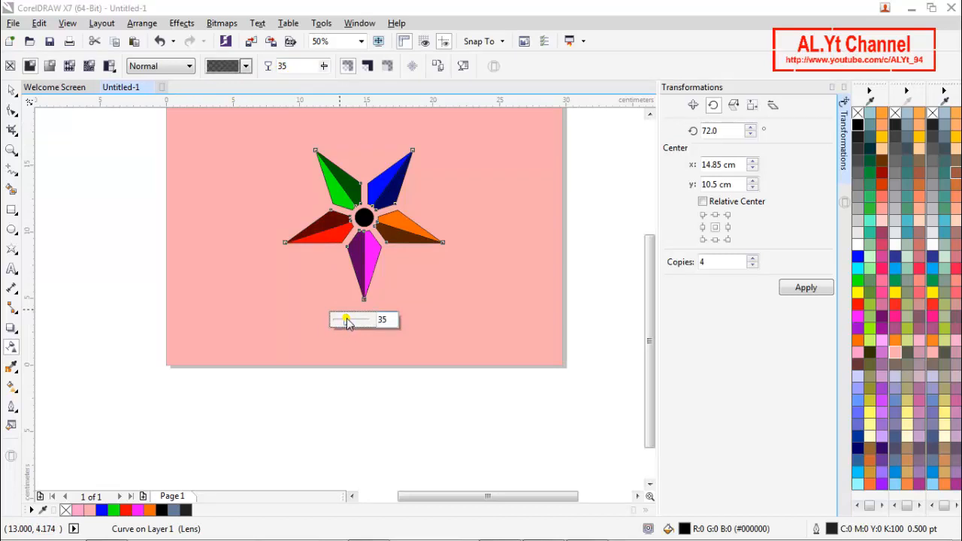
# Remove the outlines from the five shaded halves and from all the other objects of the star
pyautogui.click(11, 90)
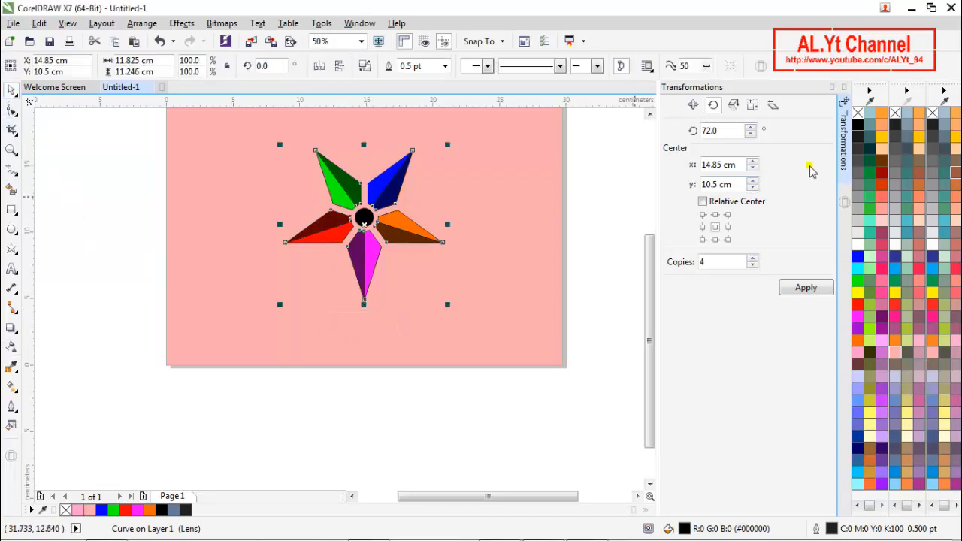
pyautogui.rightClick(858, 113)
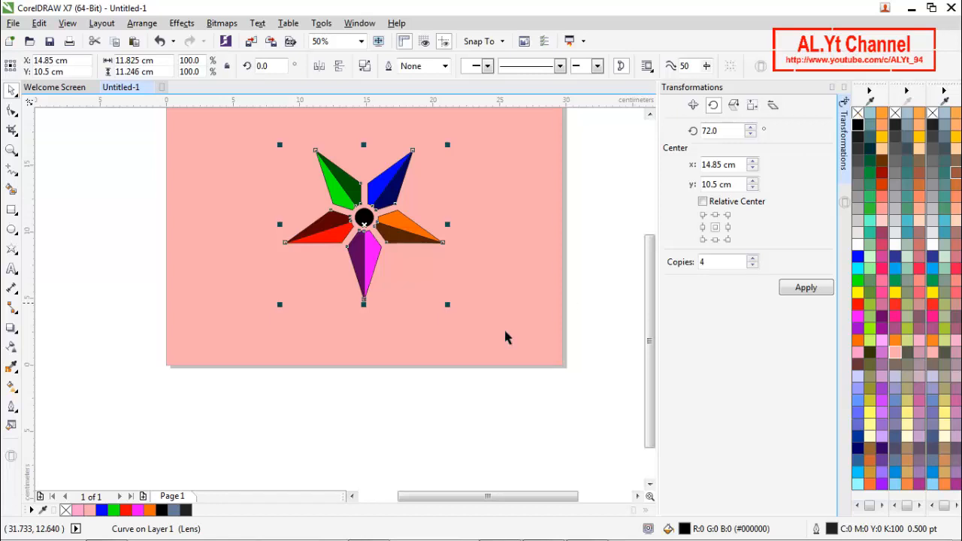
pyautogui.click(391, 417)
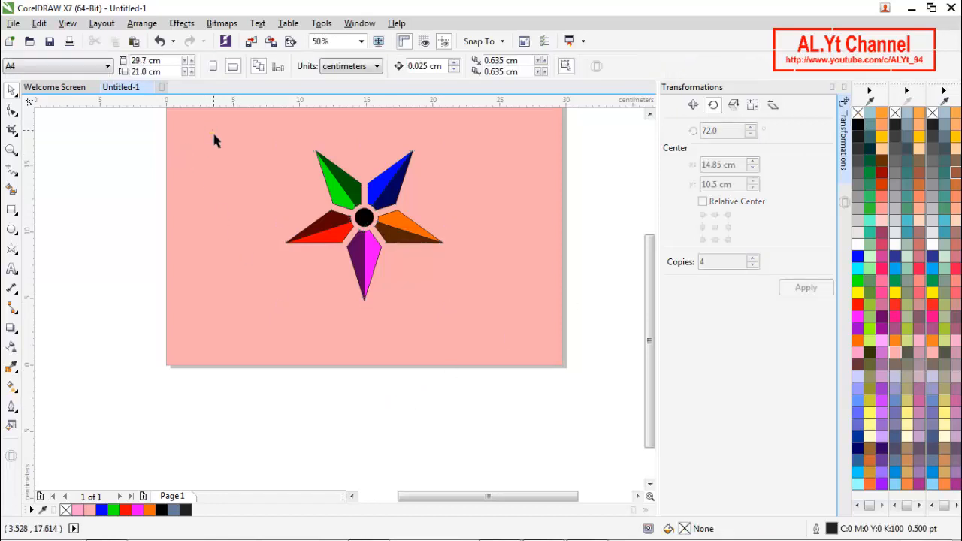
pyautogui.moveTo(214, 135); pyautogui.dragTo(529, 345)
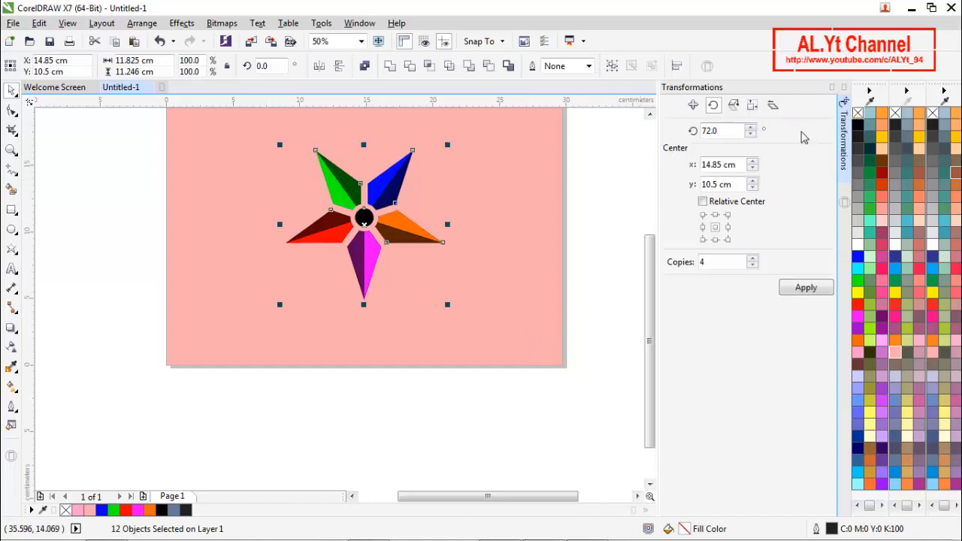
pyautogui.click(426, 389)
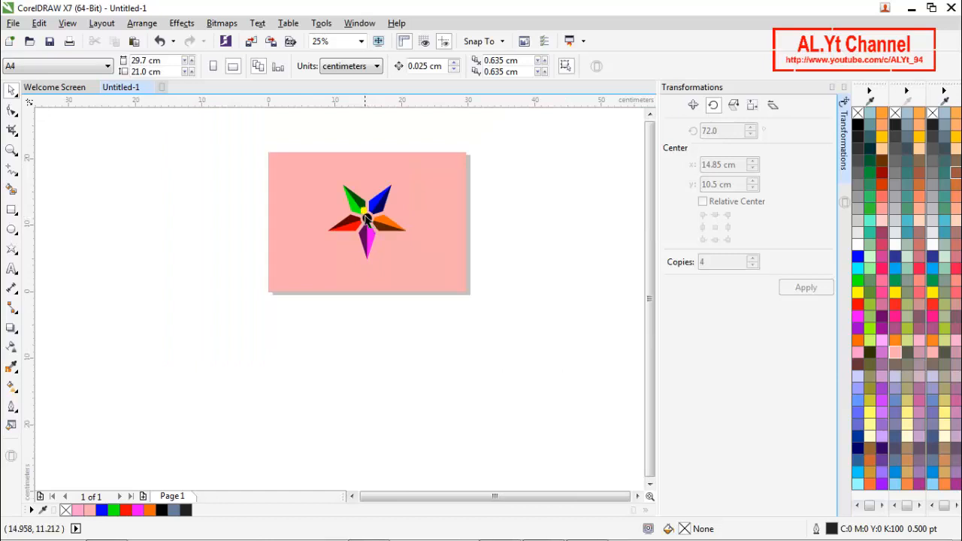
# Group all the star's objects and enlarge the group about its centre to about 116%
pyautogui.moveTo(417, 275); pyautogui.dragTo(429, 284)
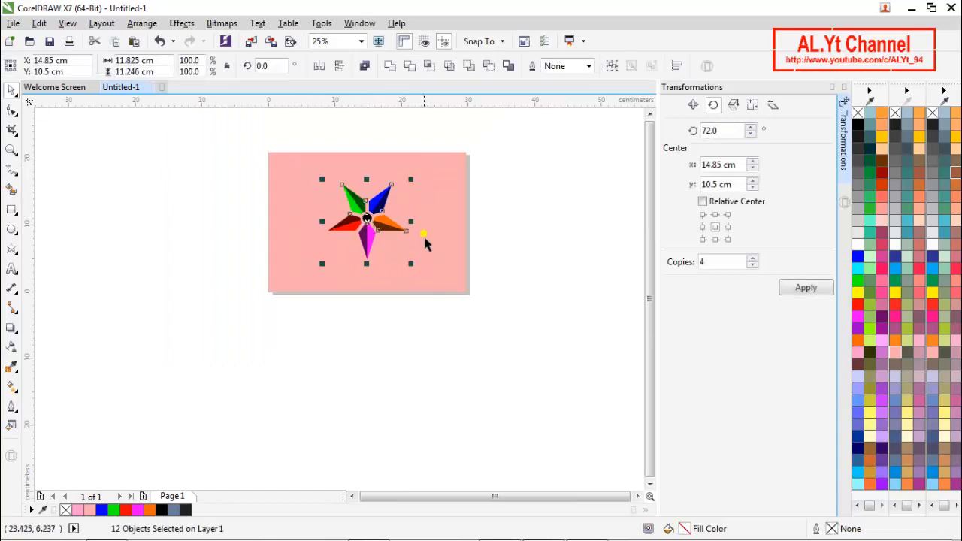
pyautogui.click(613, 67)
pyautogui.moveTo(419, 274); pyautogui.dragTo(427, 286)
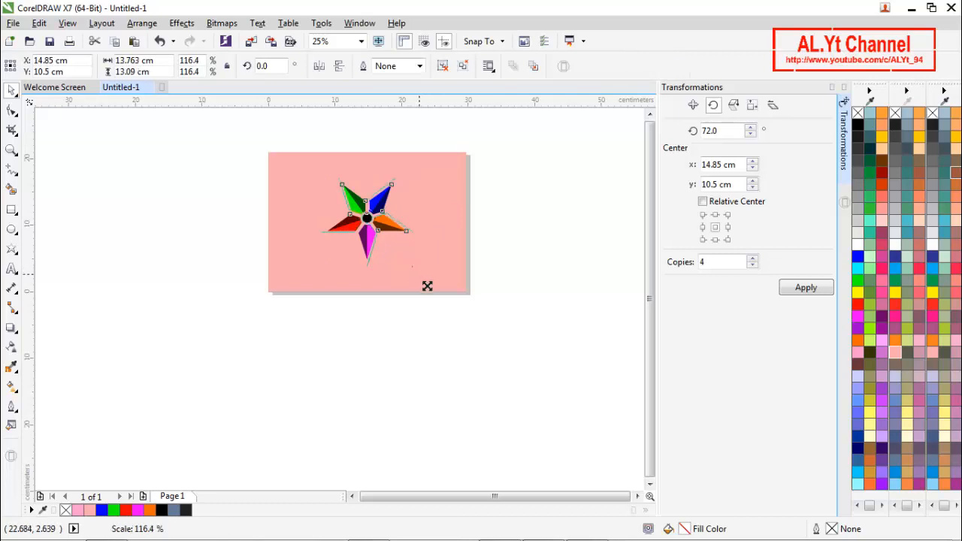
pyautogui.click(407, 298)
# Scale the star group down about its centre to make room for text beneath it
pyautogui.scroll(2, 367, 263)
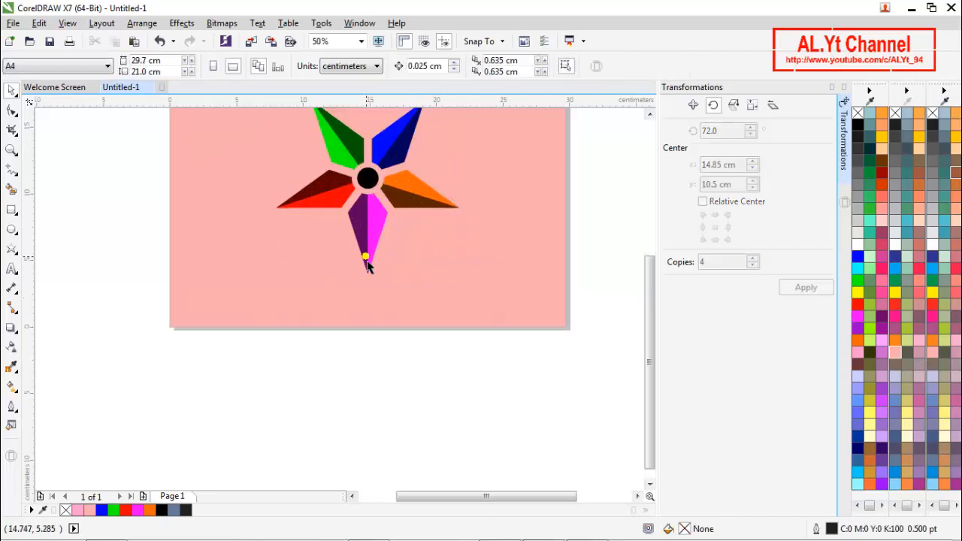
pyautogui.click(367, 261)
pyautogui.moveTo(461, 276)
pyautogui.mouseDown()
pyautogui.moveTo(469, 285)
pyautogui.moveTo(447, 264)
pyautogui.mouseUp()
pyautogui.click(441, 279)
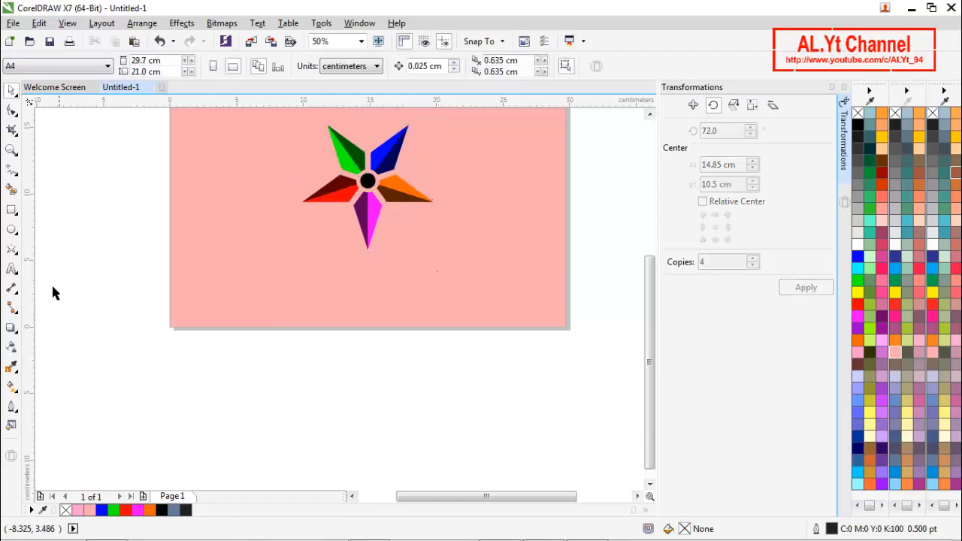
# Add the artistic text COLORSTAR in the empty area below the star and centre it on the page
pyautogui.click(12, 271)
pyautogui.click(230, 267)
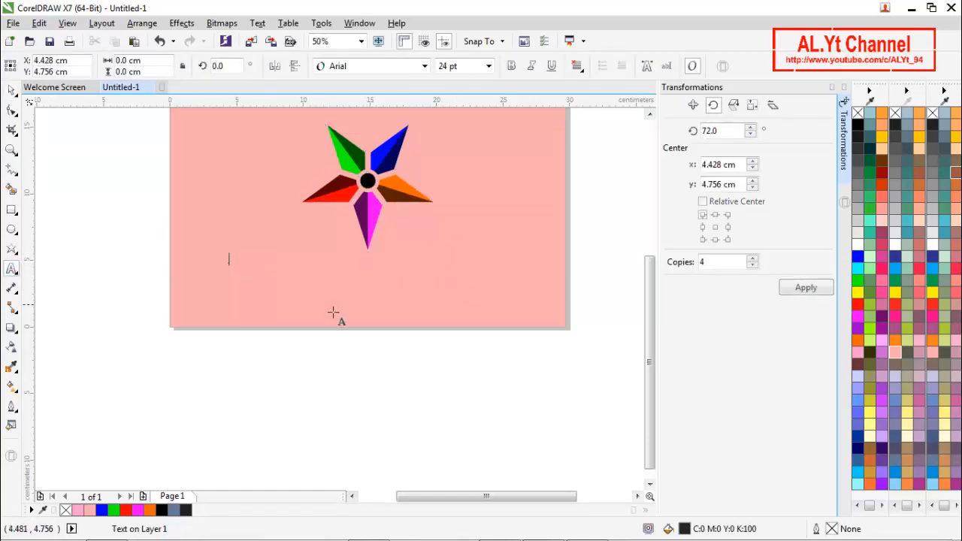
pyautogui.press('capslock')
pyautogui.write('CO')
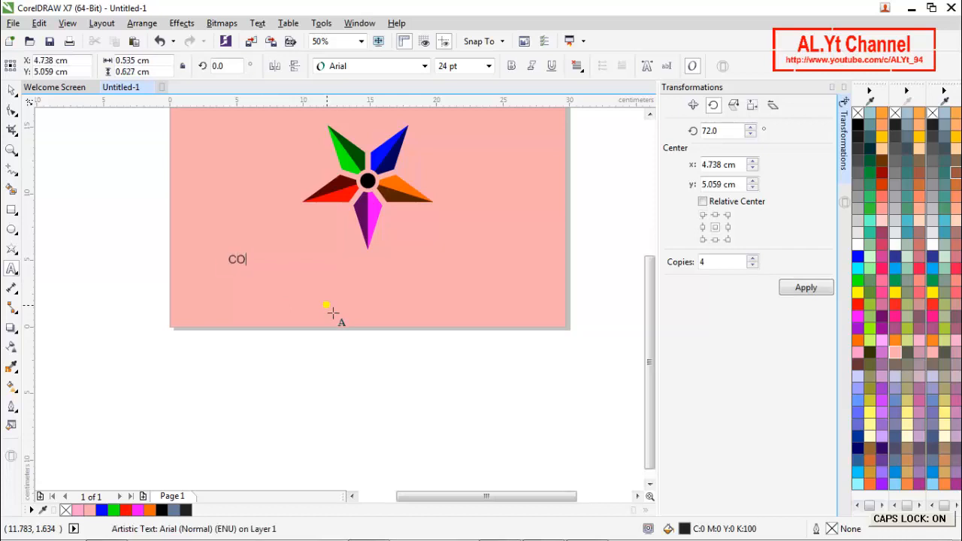
pyautogui.write('LORSTAR')
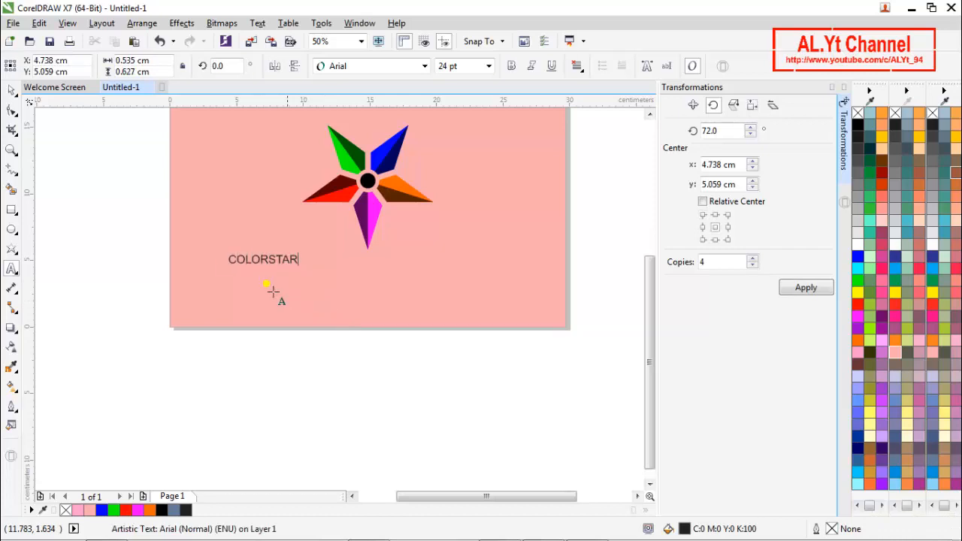
pyautogui.click(10, 90)
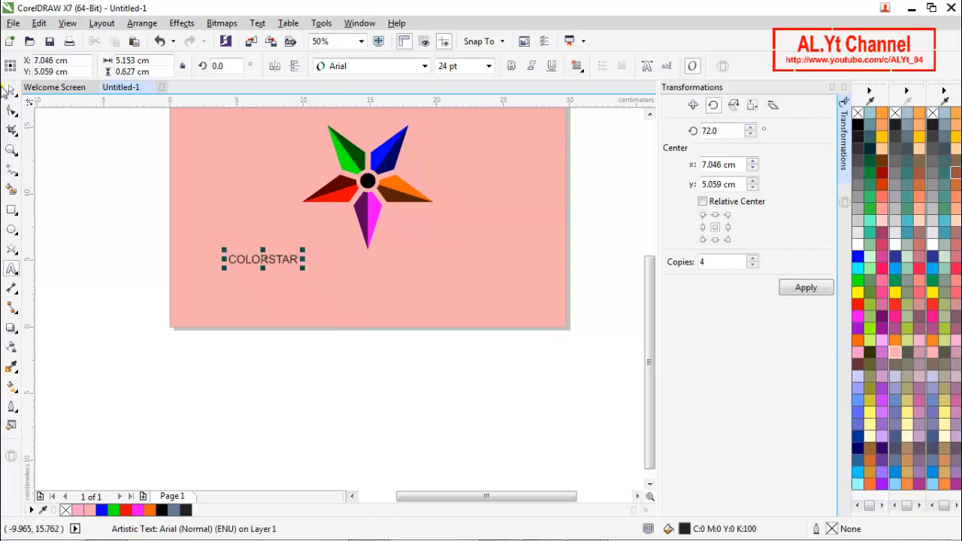
pyautogui.press('p')
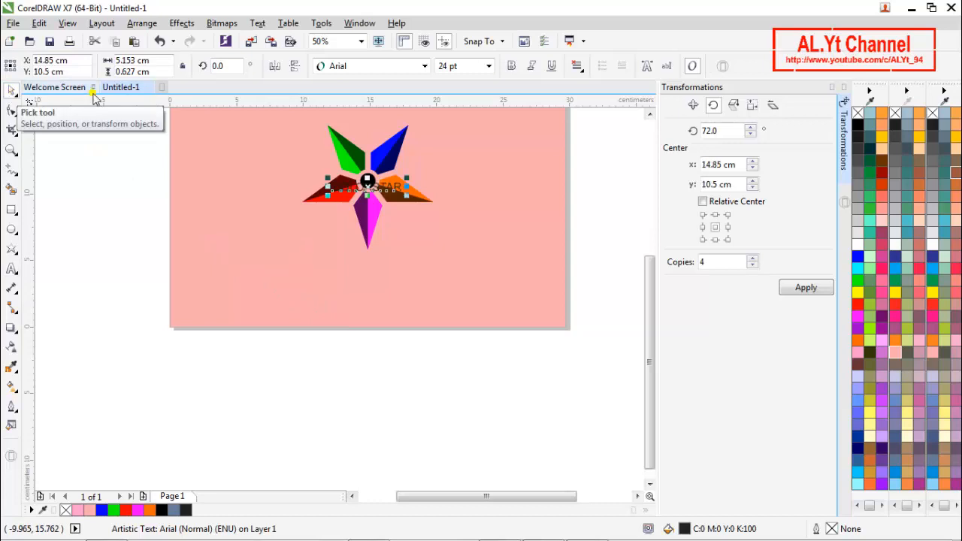
# Set the COLORSTAR text to The Bold Font at 48 pt, recentre it and move it straight down beneath the star
pyautogui.click(361, 66)
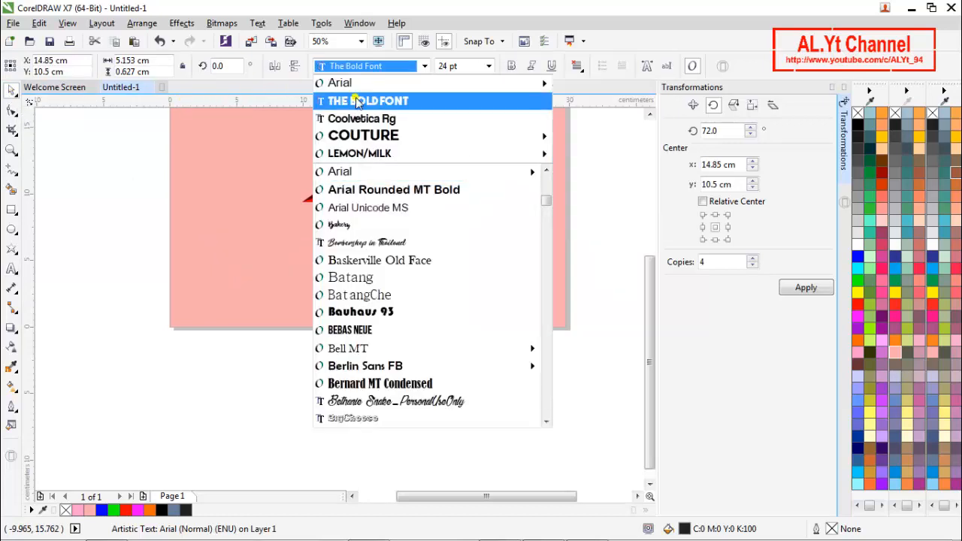
pyautogui.click(356, 95)
pyautogui.click(488, 67)
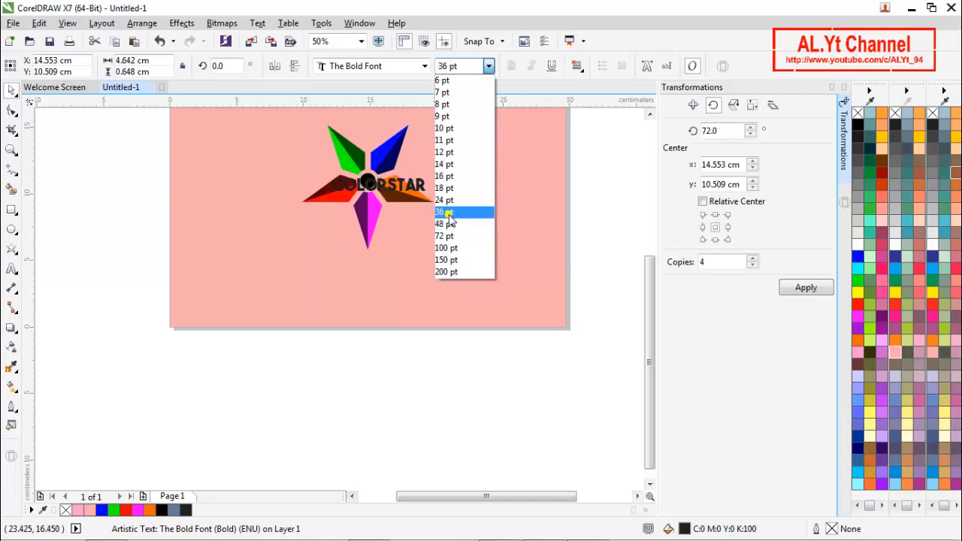
pyautogui.click(447, 213)
pyautogui.moveTo(421, 188); pyautogui.dragTo(416, 217)
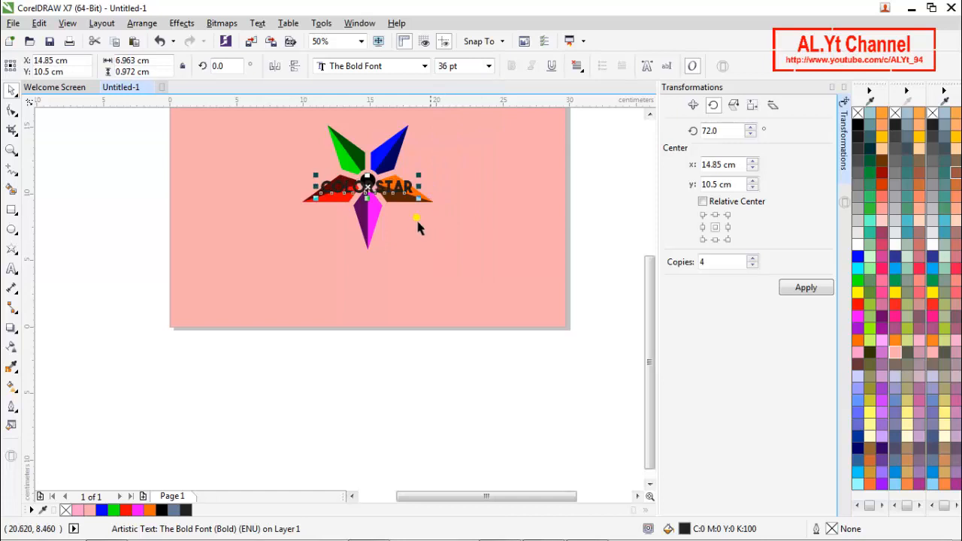
pyautogui.click(487, 67)
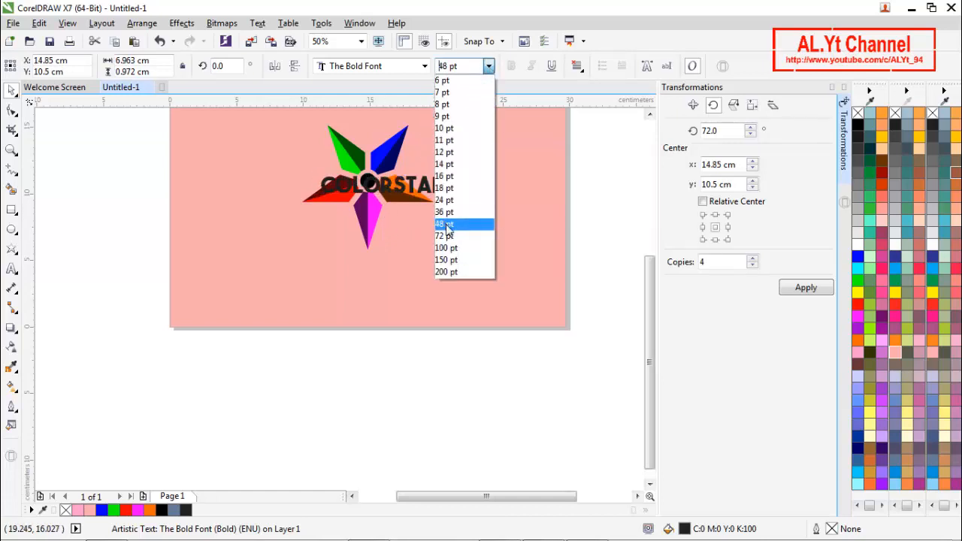
pyautogui.click(447, 226)
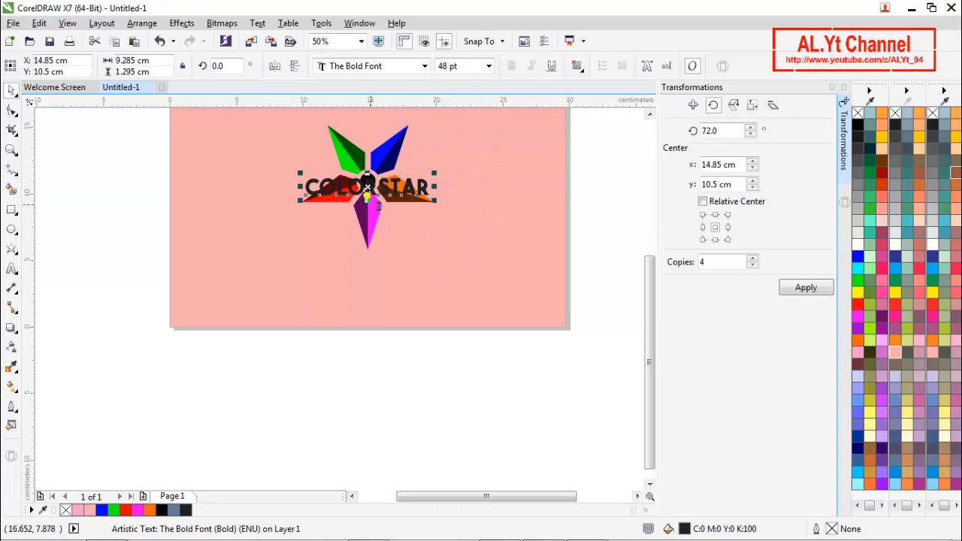
pyautogui.moveTo(374, 204); pyautogui.dragTo(374, 275)
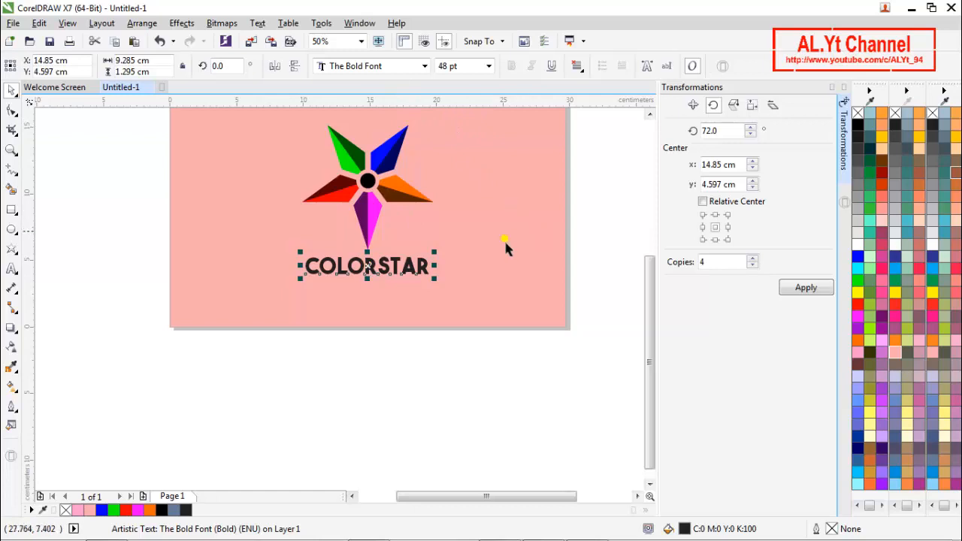
# Apply a horizontal black-to-white linear fountain fill across the COLORSTAR text and select its white end node
pyautogui.click(11, 385)
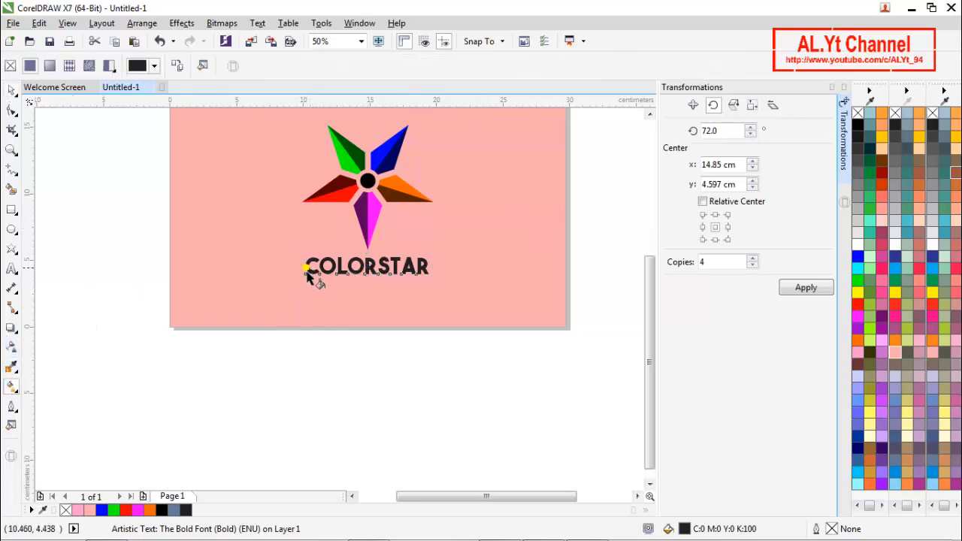
pyautogui.moveTo(307, 273); pyautogui.dragTo(427, 279)
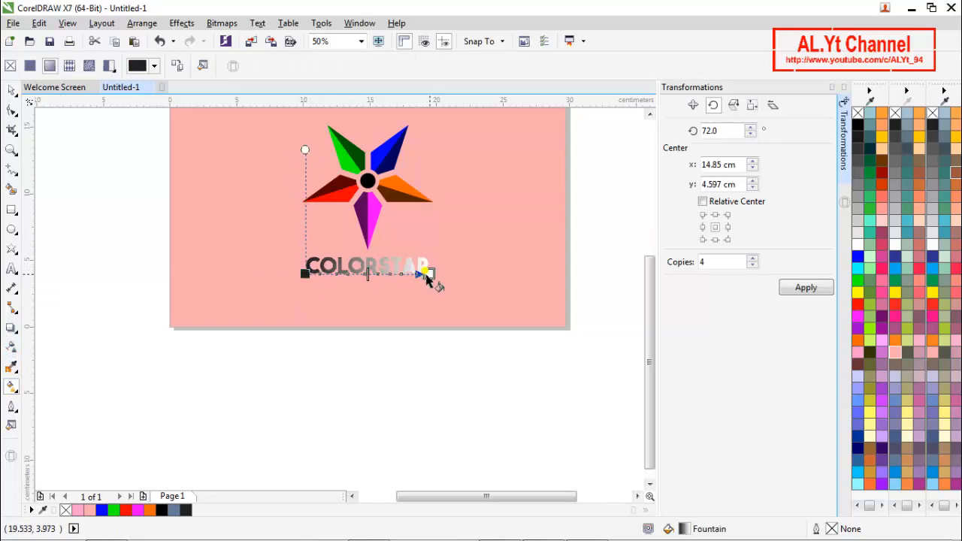
pyautogui.click(425, 274)
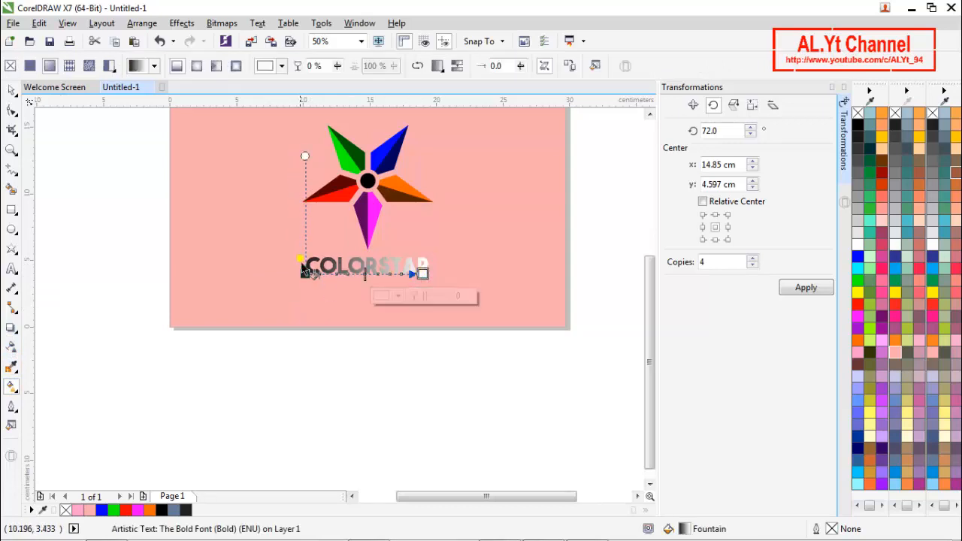
# Recolour the COLORSTAR text's fountain fill with blue, green, red, purple and orange nodes from its first letter to its last
pyautogui.scroll(1, 344, 279)
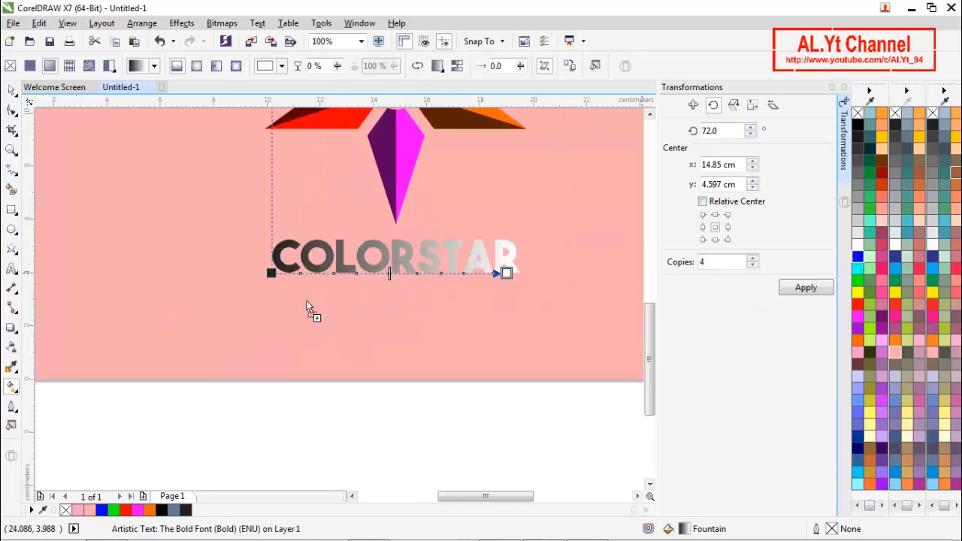
pyautogui.moveTo(268, 280); pyautogui.dragTo(269, 276)
pyautogui.scroll(-1, 388, 274)
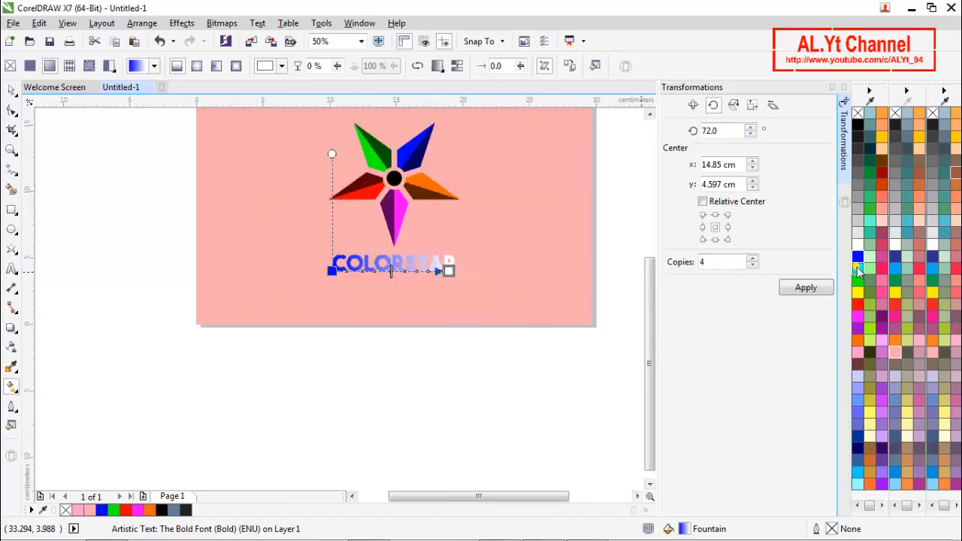
pyautogui.moveTo(858, 280); pyautogui.dragTo(367, 273)
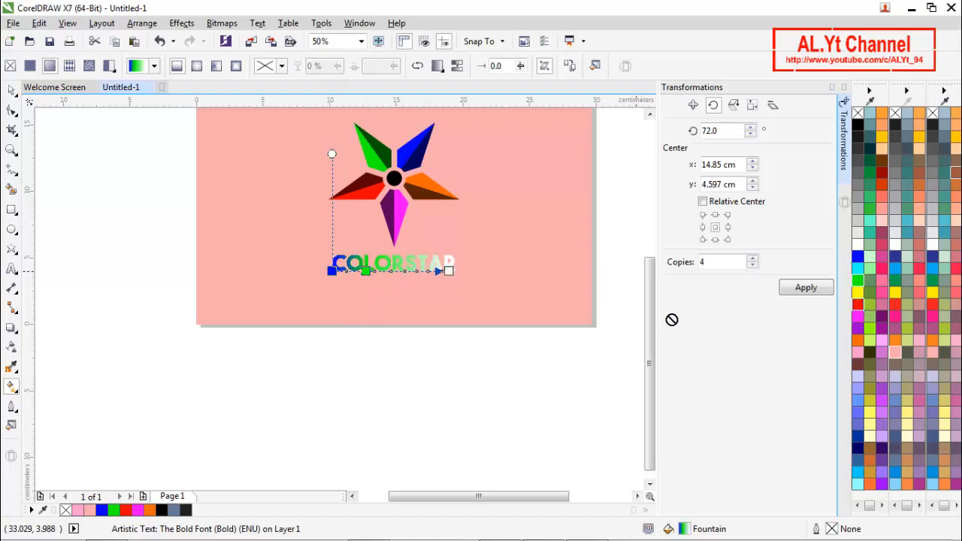
pyautogui.moveTo(672, 320); pyautogui.dragTo(398, 284)
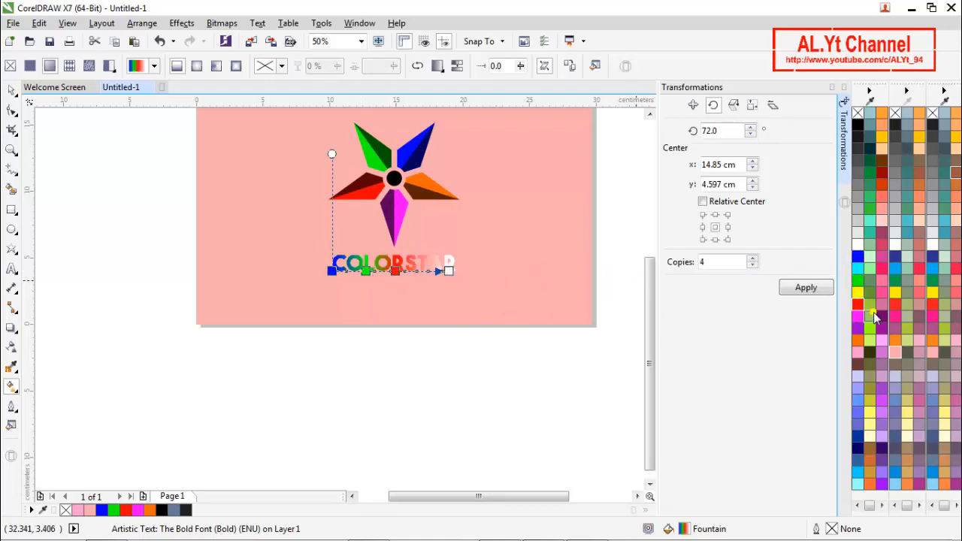
pyautogui.moveTo(858, 331); pyautogui.dragTo(422, 277)
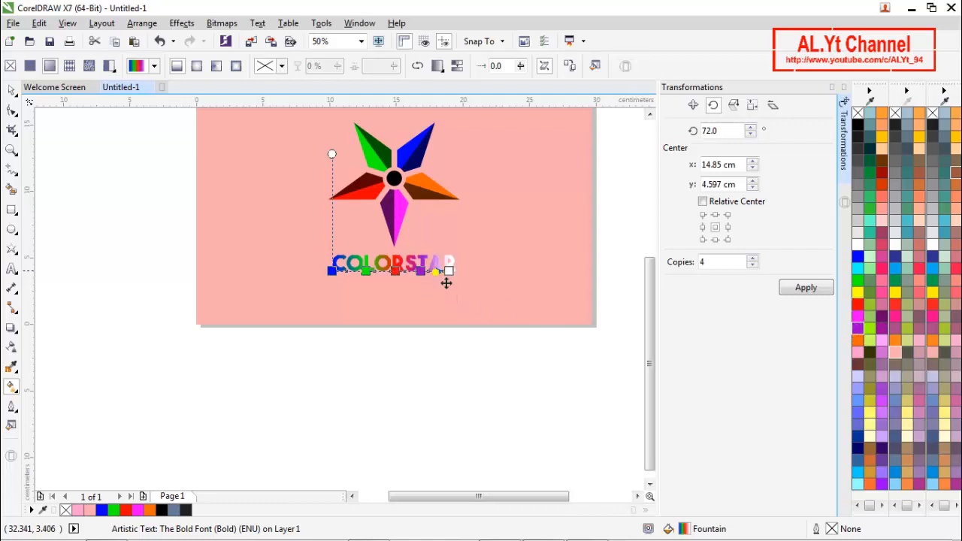
pyautogui.moveTo(858, 343); pyautogui.dragTo(450, 272)
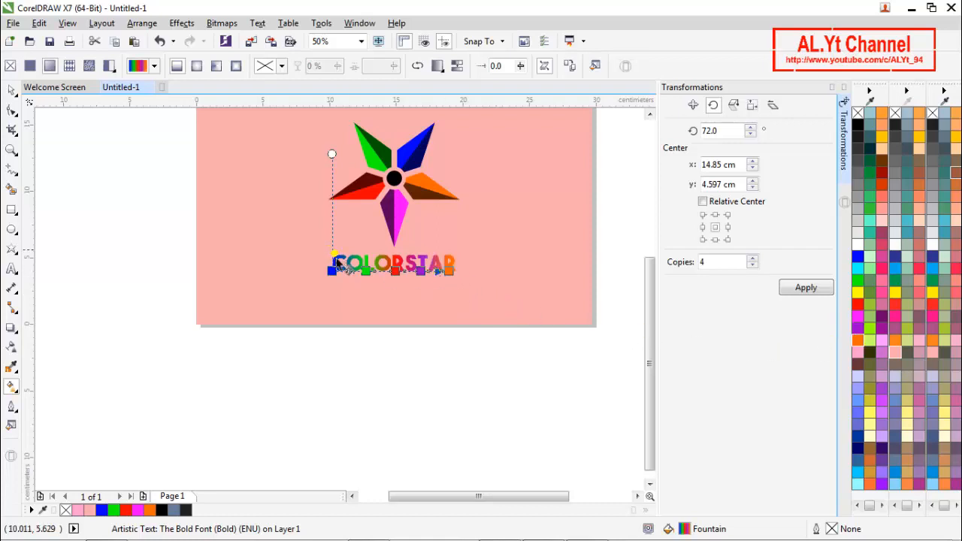
pyautogui.click(12, 91)
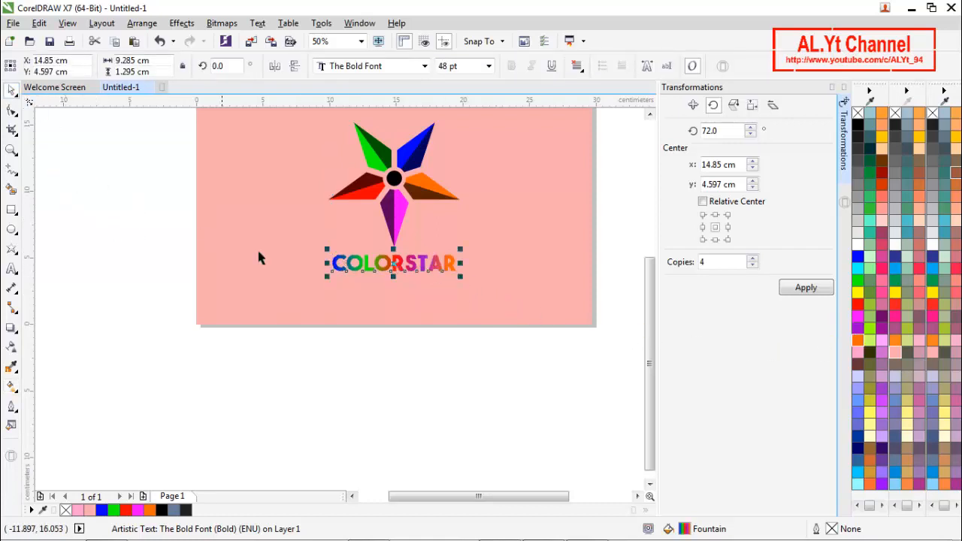
pyautogui.scroll(2, 369, 277)
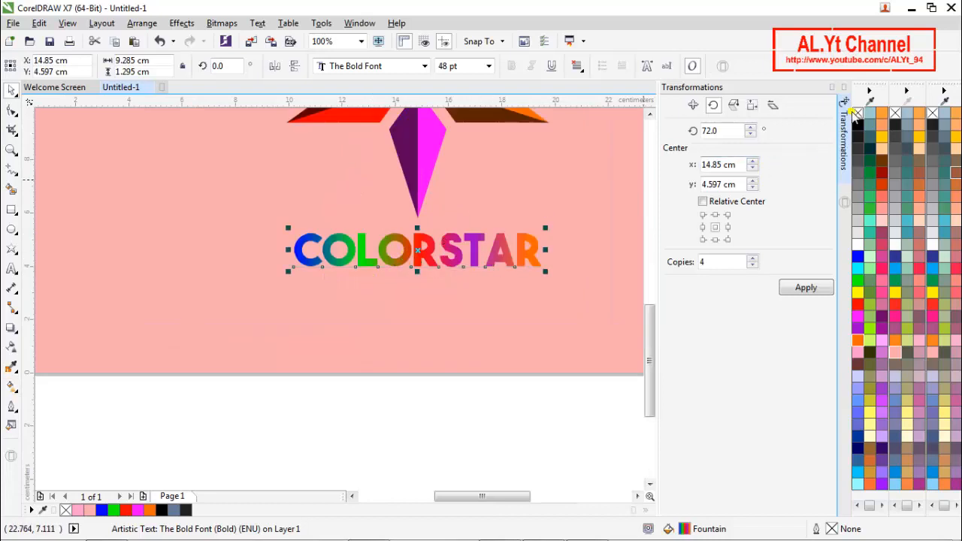
pyautogui.scroll(-2, 436, 220)
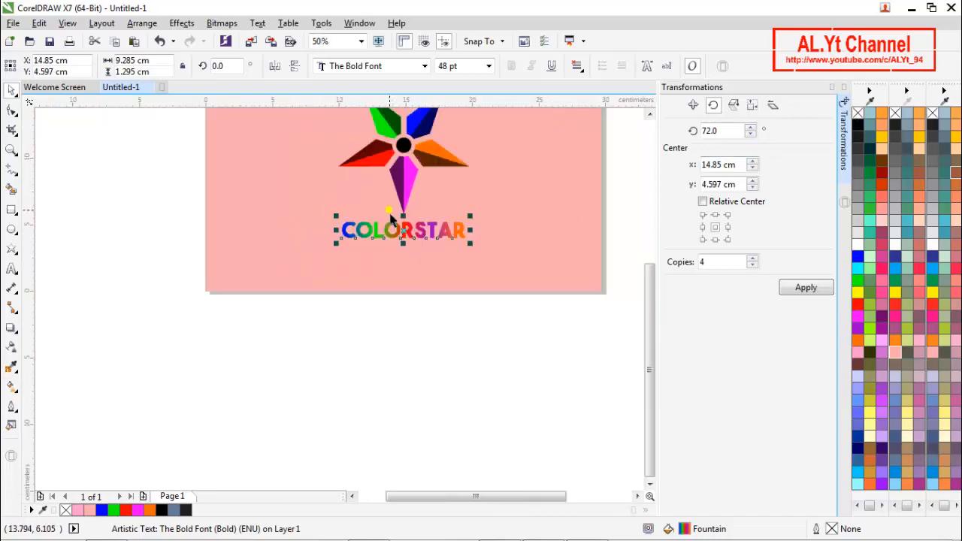
# Group the star with the COLORSTAR text and centre the group on the page
pyautogui.scroll(-2, 353, 191)
pyautogui.moveTo(324, 135); pyautogui.dragTo(354, 177)
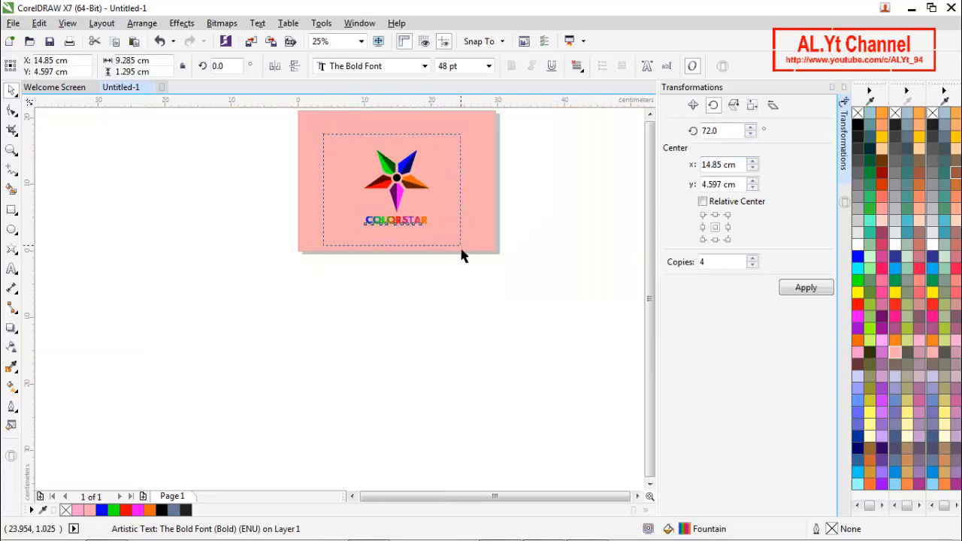
pyautogui.moveTo(461, 256); pyautogui.dragTo(465, 256)
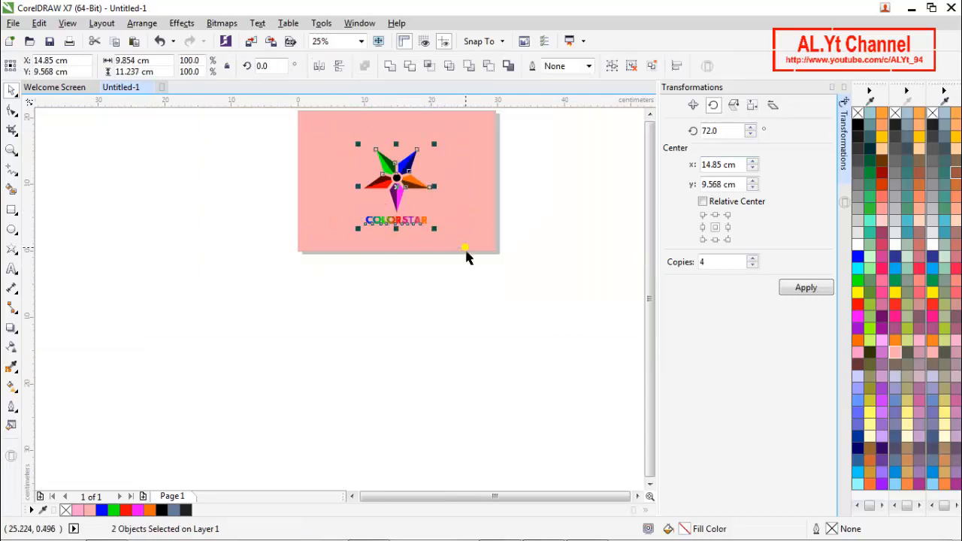
pyautogui.click(612, 66)
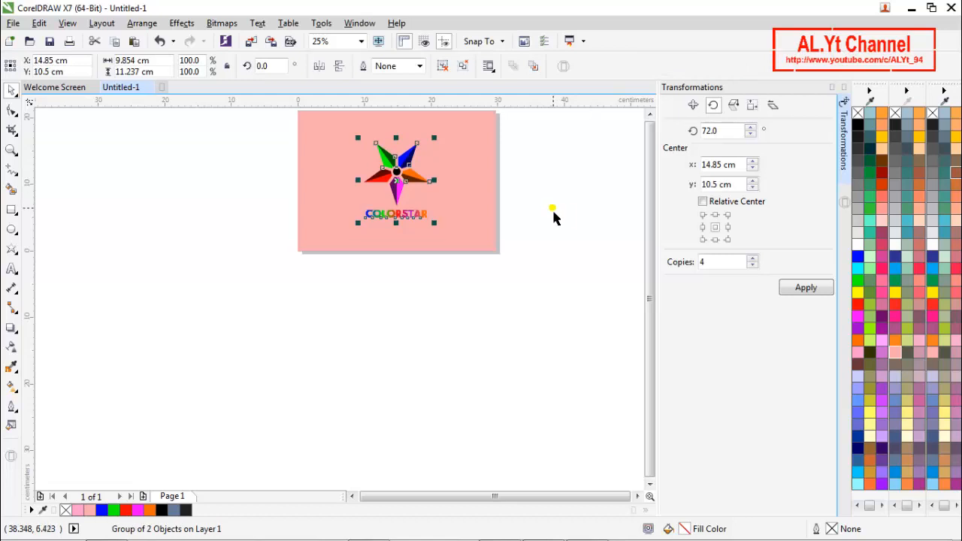
pyautogui.click(553, 211)
# Ungroup the star and text, and enlarge the COLORSTAR text about its centre to about 114%
pyautogui.scroll(1, 388, 219)
pyautogui.click(394, 218)
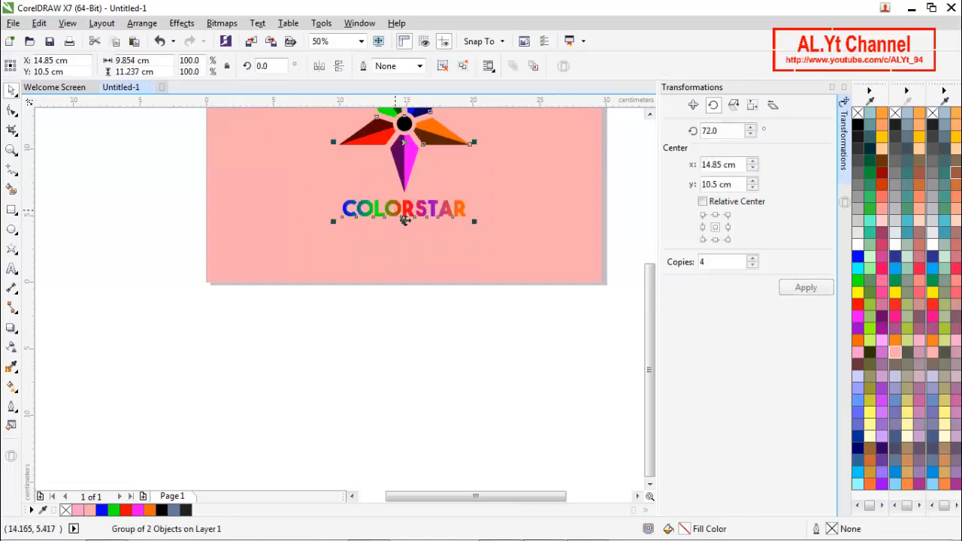
pyautogui.click(361, 305)
pyautogui.scroll(1, 390, 218)
pyautogui.click(396, 227)
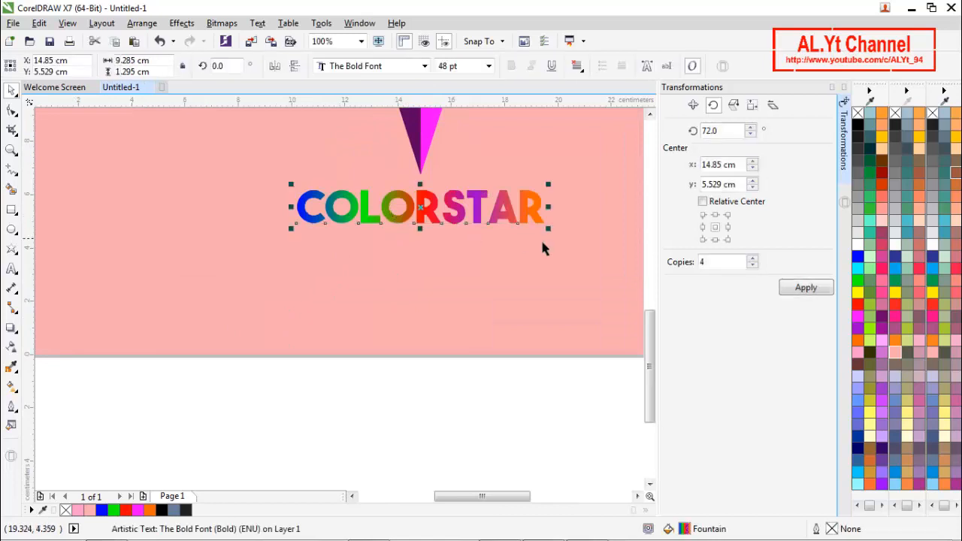
pyautogui.moveTo(554, 239); pyautogui.dragTo(573, 254)
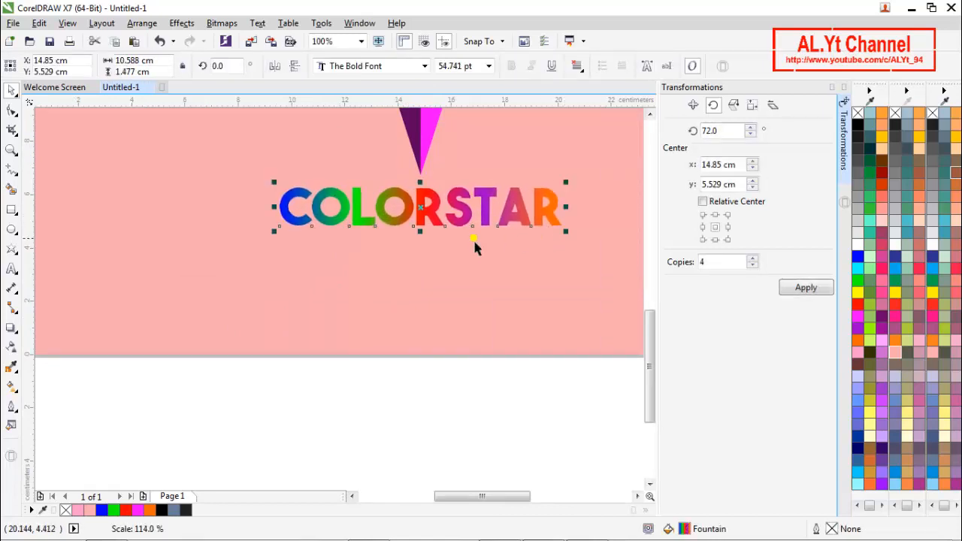
pyautogui.scroll(-2, 430, 240)
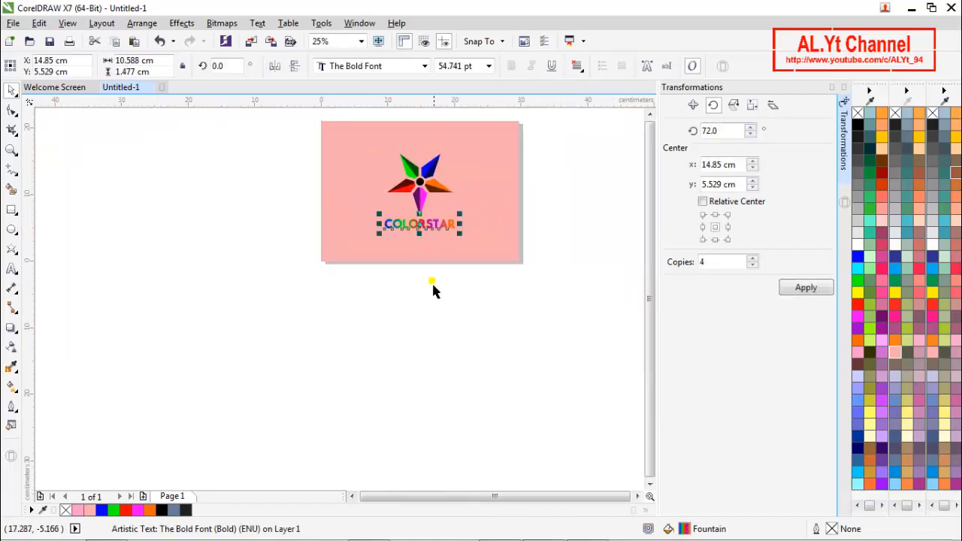
pyautogui.click(401, 312)
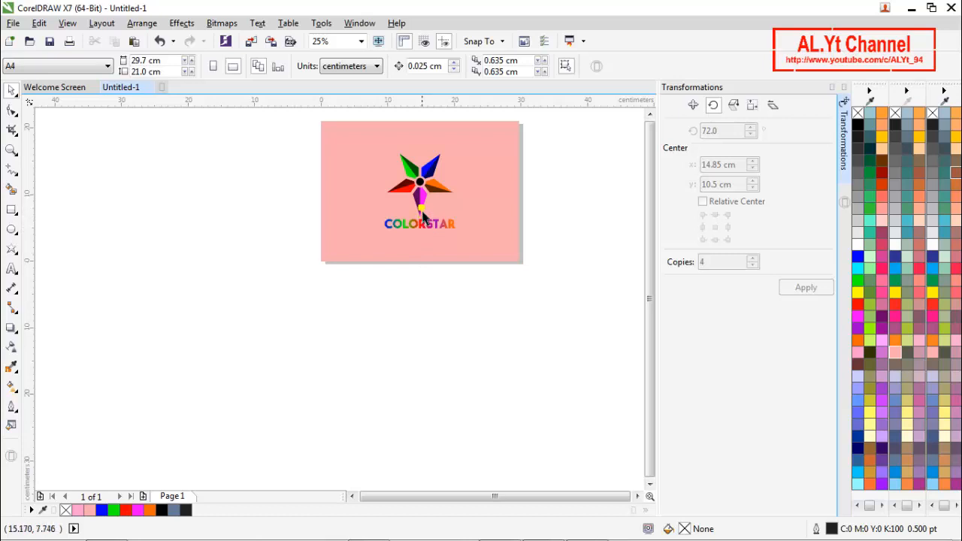
# Rotate the star group counterclockwise by about 23° so that it tilts above the text
pyautogui.doubleClick(421, 213)
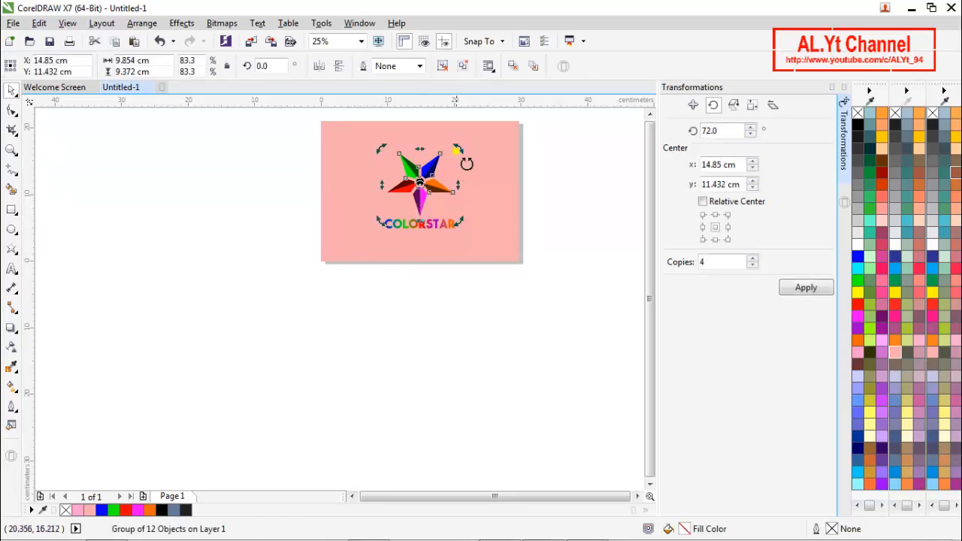
pyautogui.moveTo(466, 164); pyautogui.dragTo(454, 145)
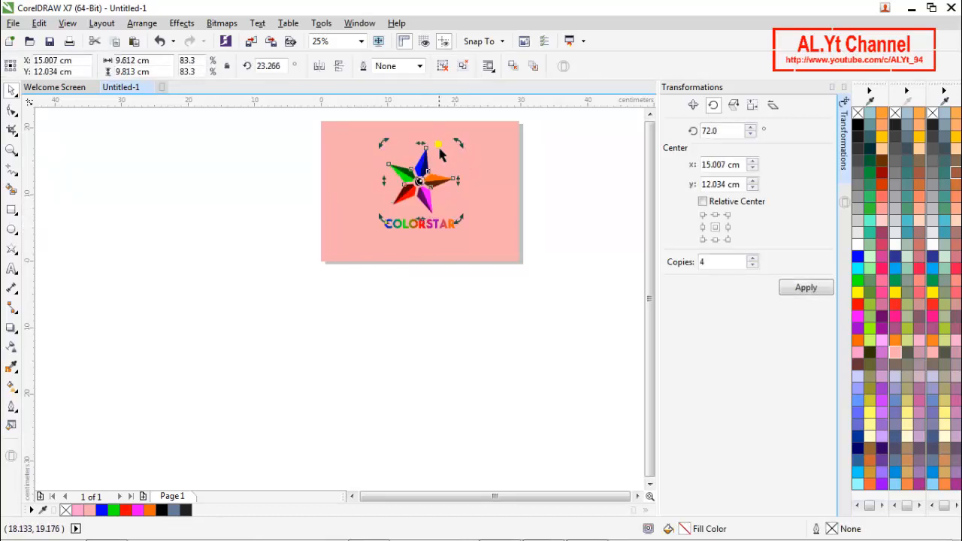
pyautogui.click(450, 325)
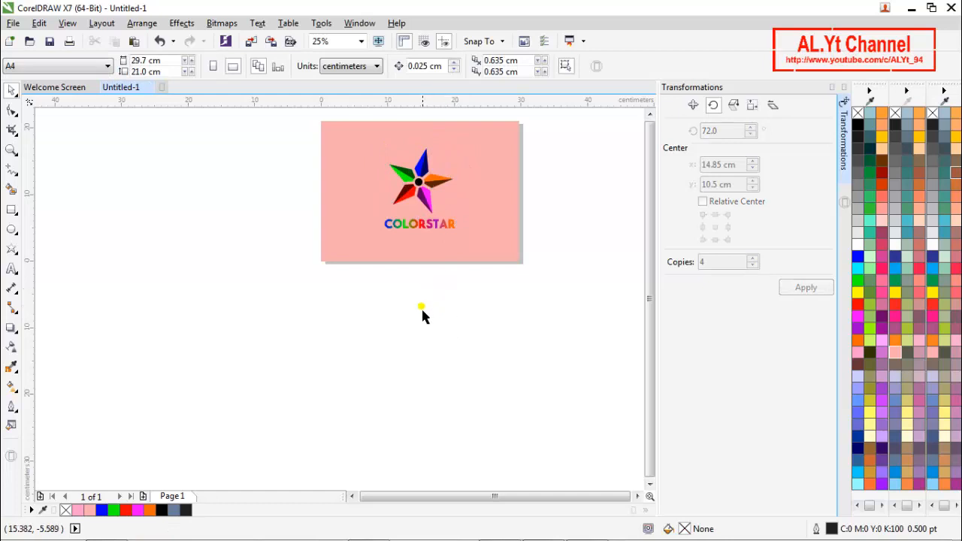
pyautogui.scroll(1, 411, 216)
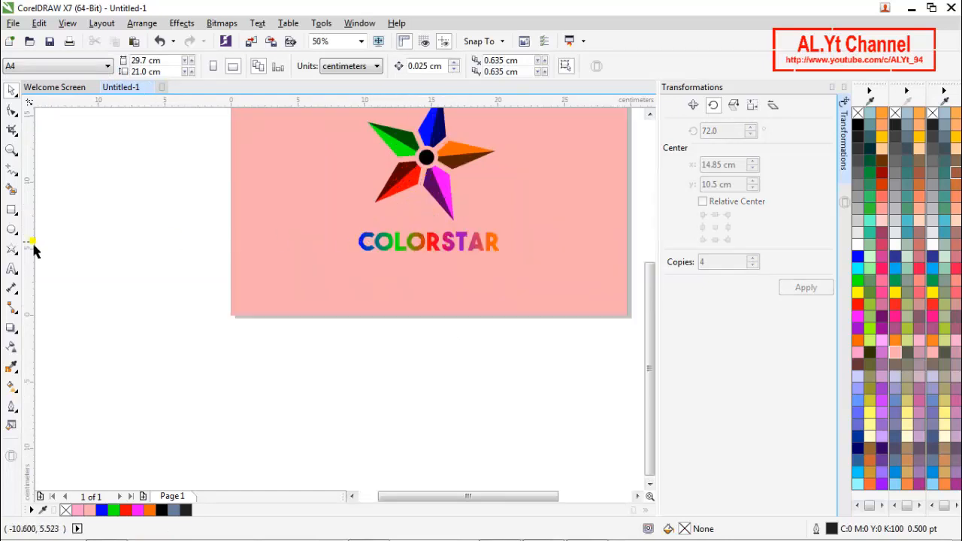
# Create a black, vertically mirrored copy of the COLORSTAR text just below the original, leaving a small gap between them
pyautogui.click(406, 259)
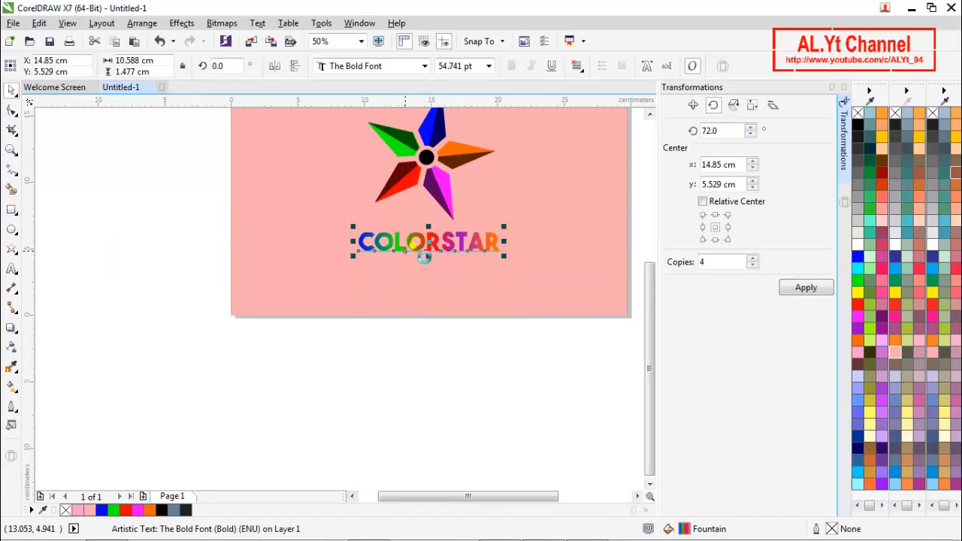
pyautogui.moveTo(429, 227); pyautogui.dragTo(442, 288)
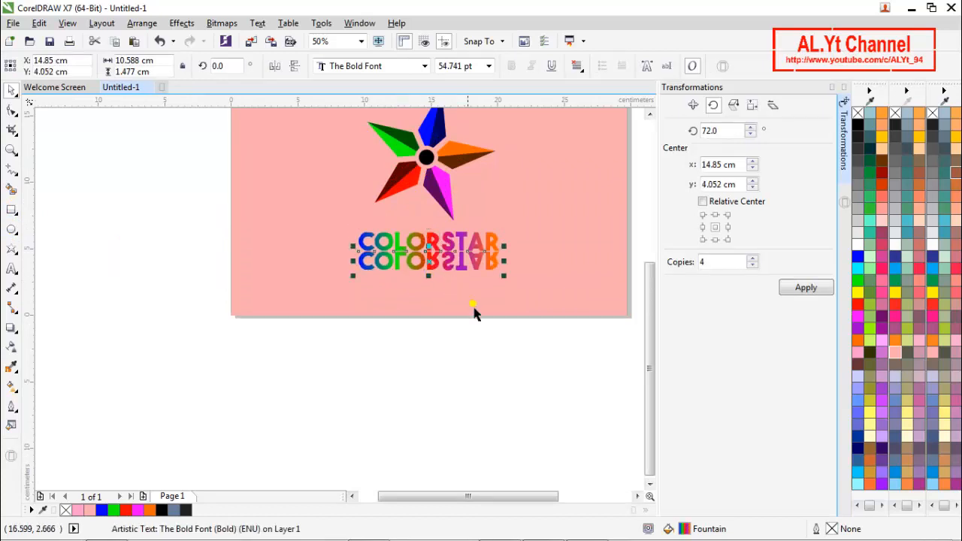
pyautogui.click(858, 125)
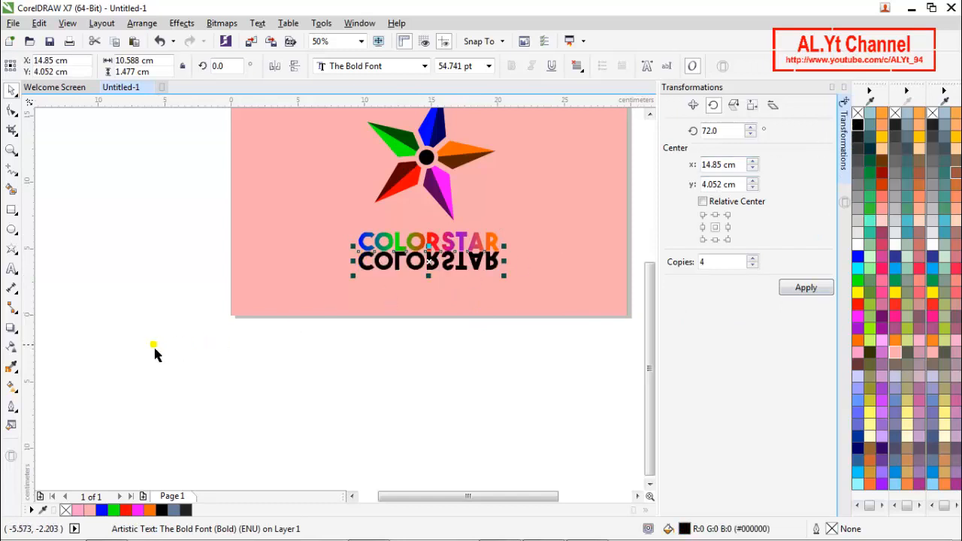
pyautogui.scroll(2, 436, 274)
pyautogui.moveTo(439, 275); pyautogui.dragTo(439, 280)
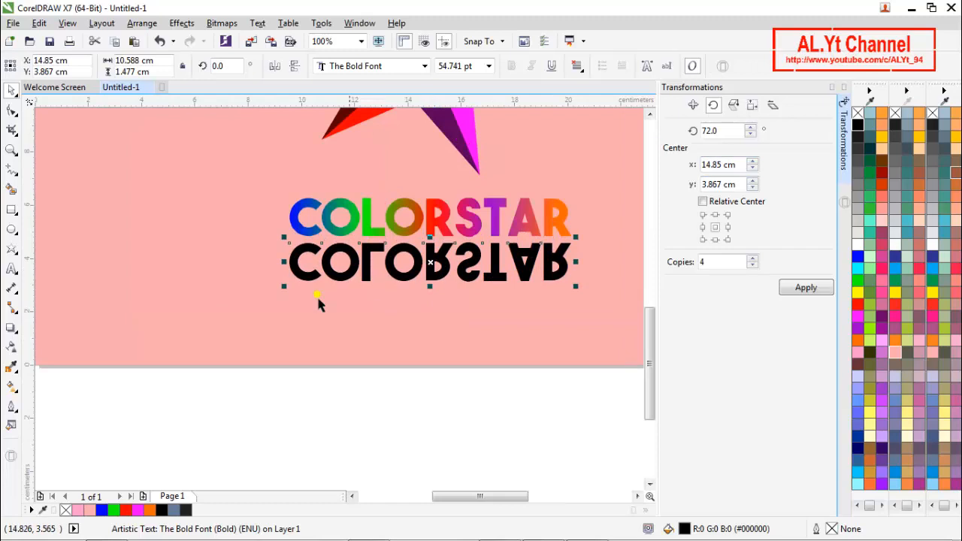
# Apply a uniform transparency of 77 to the mirrored black text so that it looks like a reflection
pyautogui.click(12, 348)
pyautogui.click(30, 66)
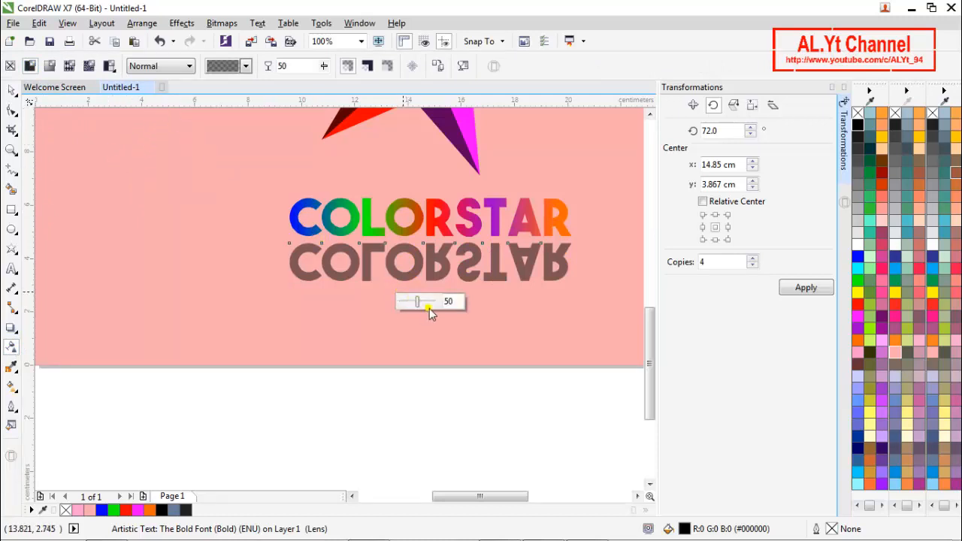
pyautogui.click(428, 302)
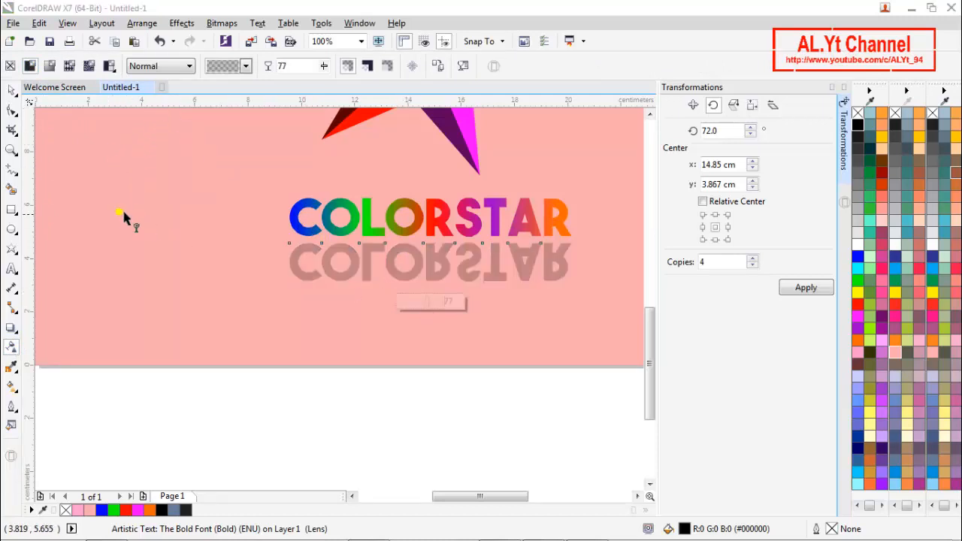
pyautogui.click(11, 89)
pyautogui.click(425, 404)
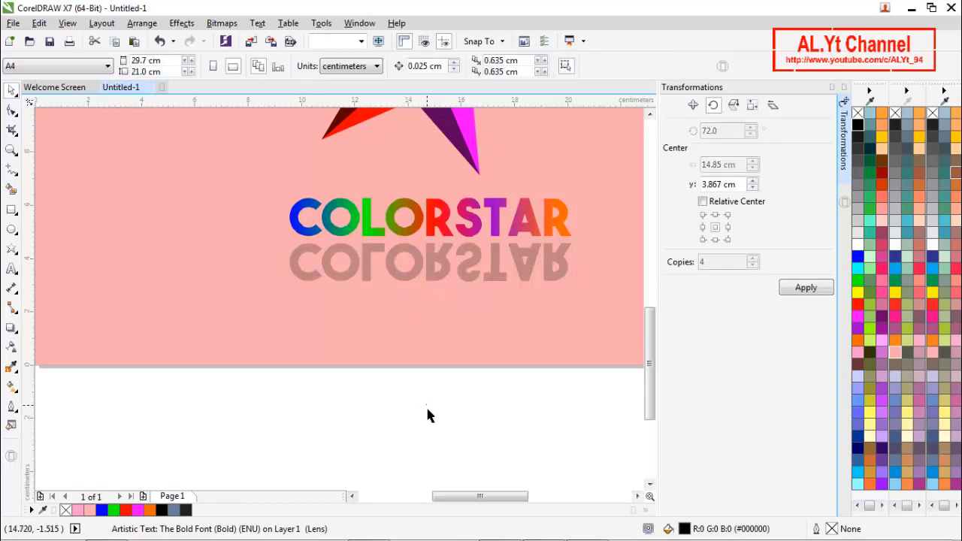
pyautogui.scroll(-2, 426, 405)
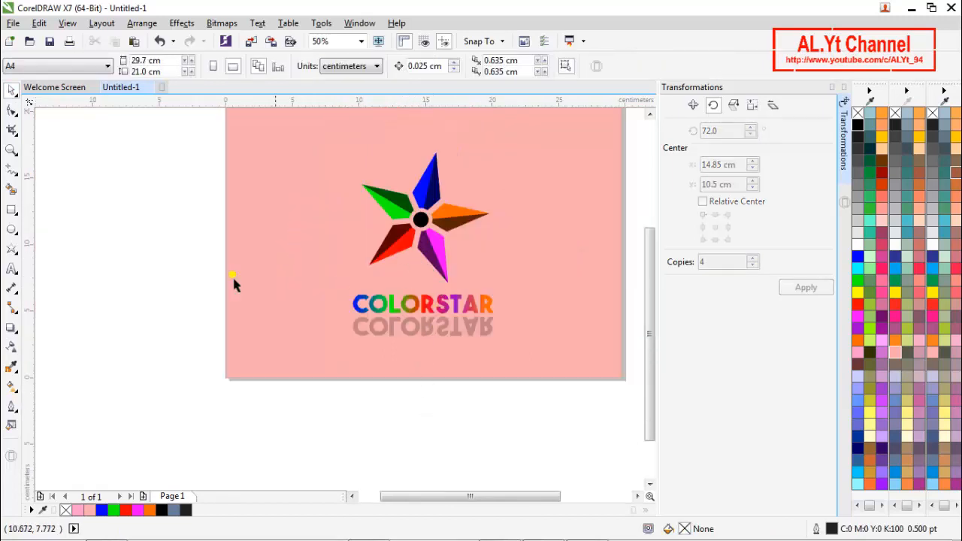
# Draw a flat ellipse about 4.6 cm by 0.74 cm between the star and the text, and fill it black
pyautogui.click(11, 230)
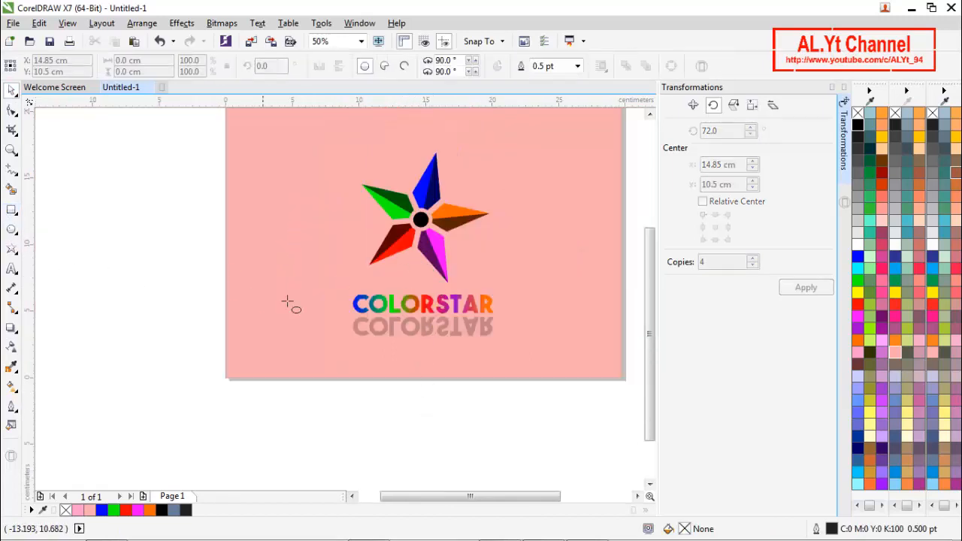
pyautogui.moveTo(378, 272); pyautogui.dragTo(443, 285)
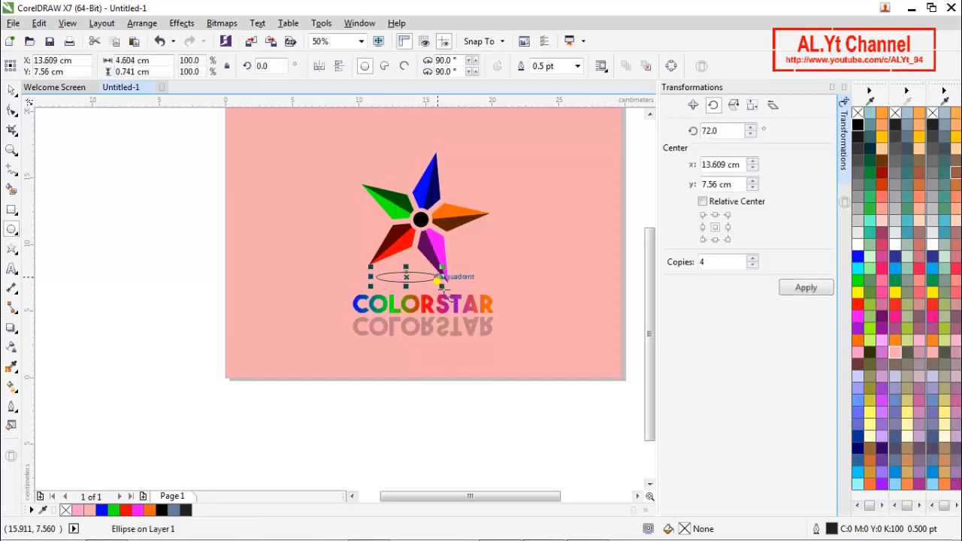
pyautogui.click(859, 126)
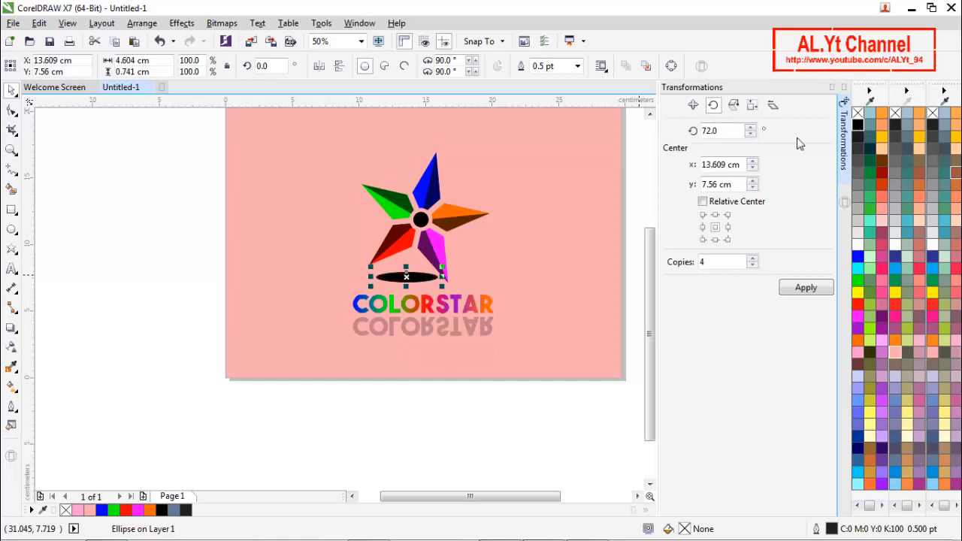
# Give the black ellipse beneath the star a uniform transparency of 70 and deselect it
pyautogui.click(10, 348)
pyautogui.click(30, 65)
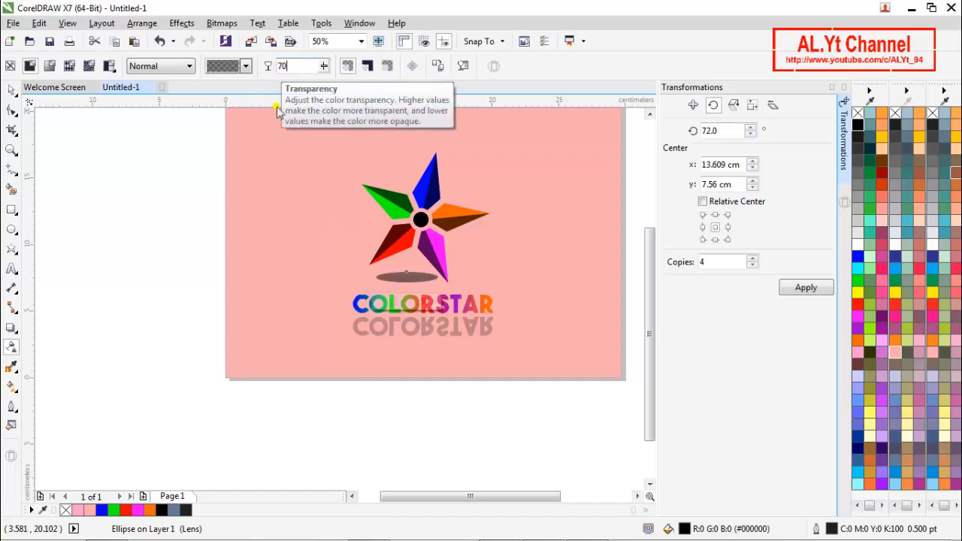
pyautogui.press('Return')
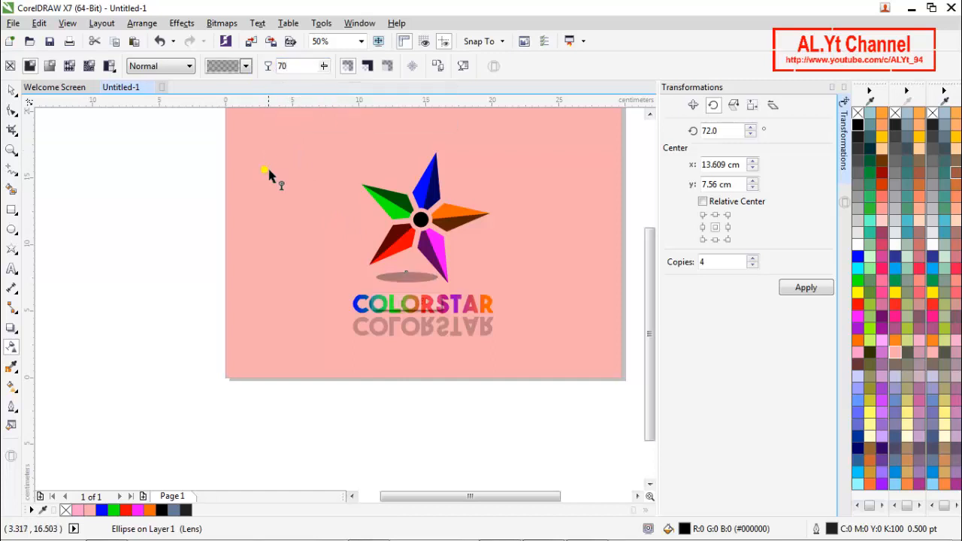
pyautogui.click(11, 91)
pyautogui.click(112, 173)
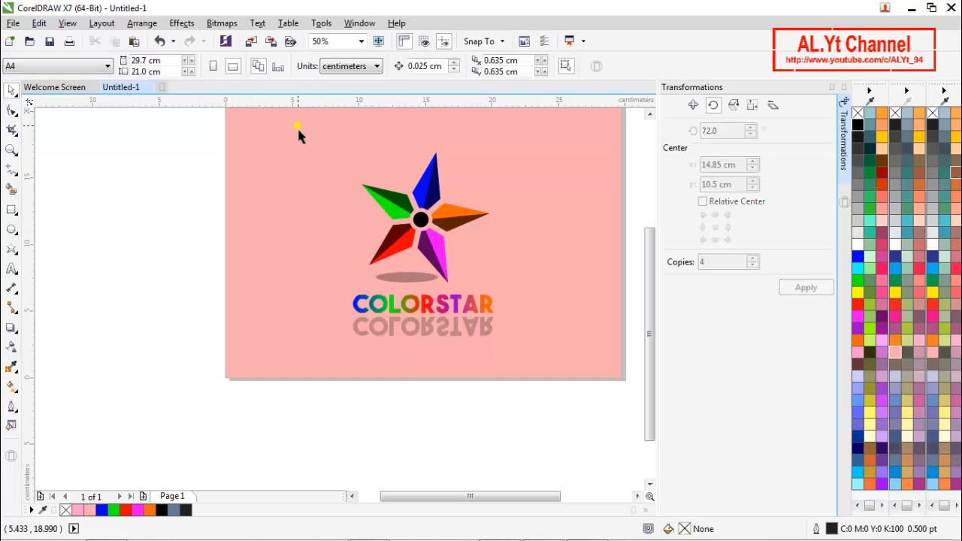
# Group the star, its shadow, the text and the reflection, and centre the group on the page
pyautogui.moveTo(426, 344); pyautogui.dragTo(552, 378)
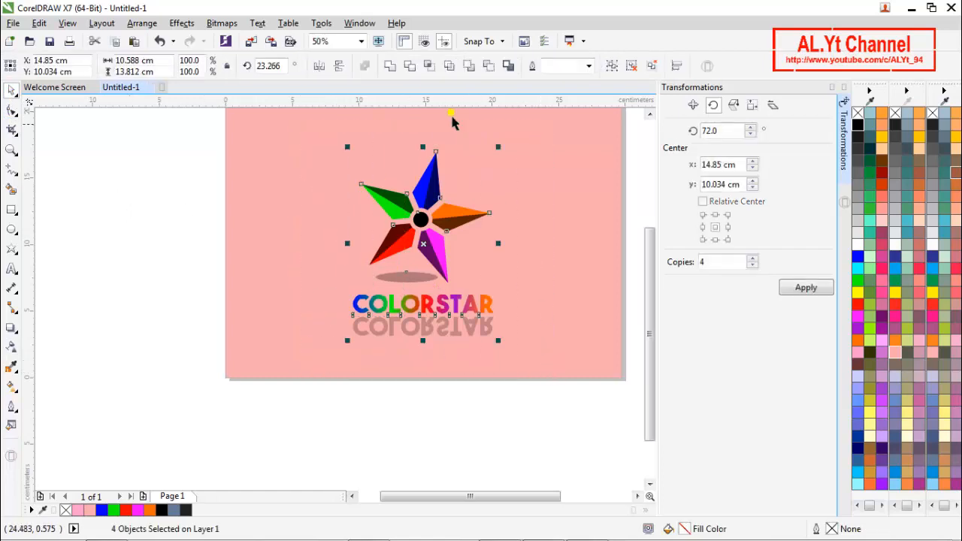
pyautogui.hotkey('ctrl', 'g')
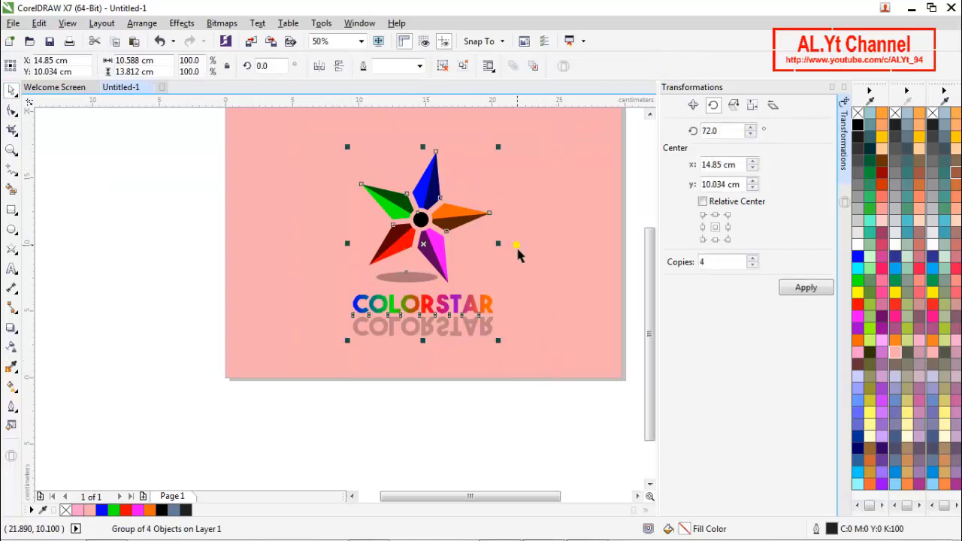
pyautogui.press('p')
pyautogui.press('Escape')
# Scale the logo group down proportionally about its centre to about 8.4 by 10.9 cm
pyautogui.scroll(-1, 451, 237)
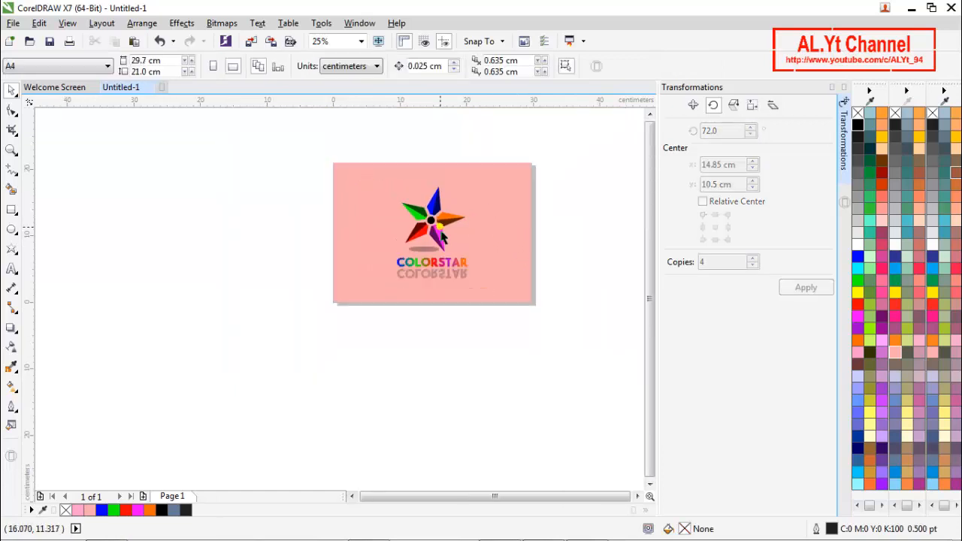
pyautogui.click(443, 237)
pyautogui.moveTo(471, 181); pyautogui.dragTo(490, 225)
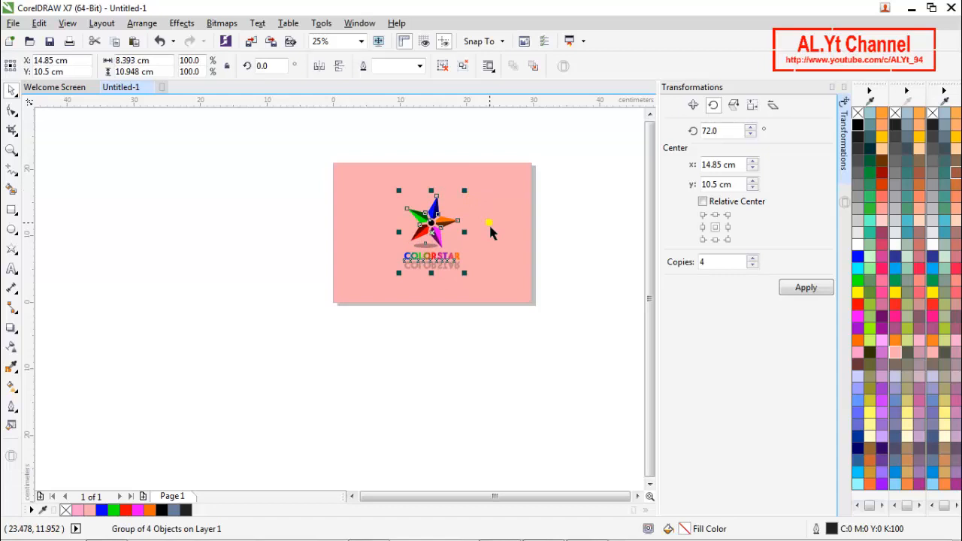
# Unlock the pink background rectangle, close the Transformations docker, and fill the rectangle with light grey #E6E6E6
pyautogui.click(521, 265)
pyautogui.rightClick(490, 236)
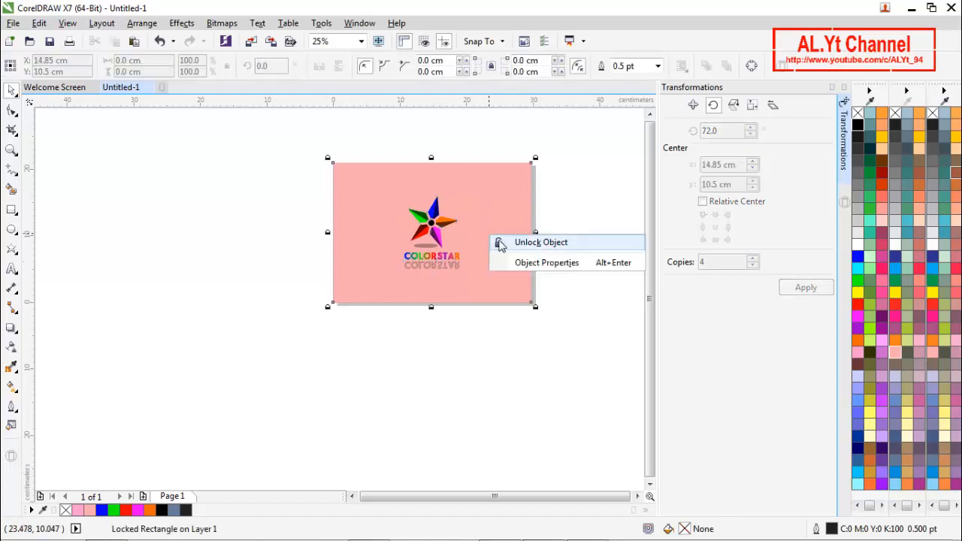
pyautogui.click(510, 248)
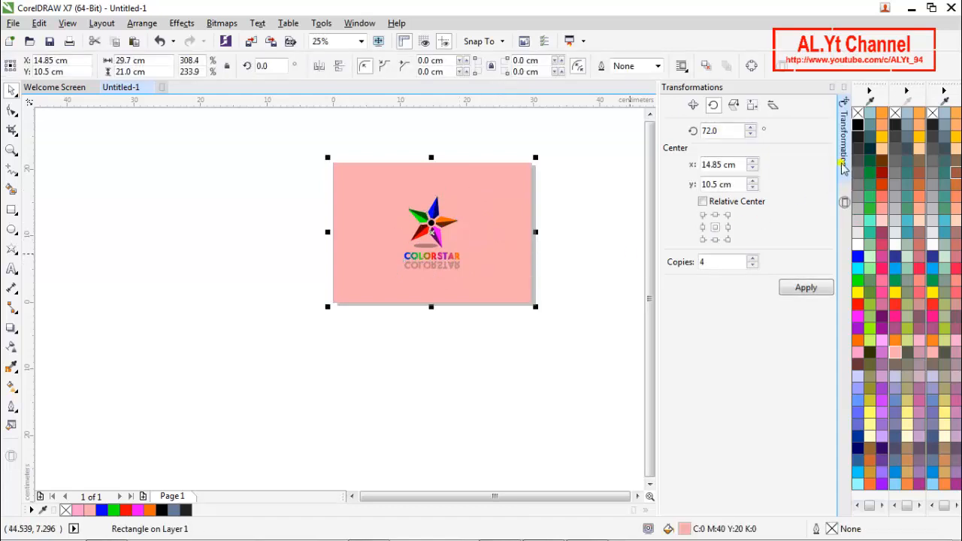
pyautogui.click(845, 87)
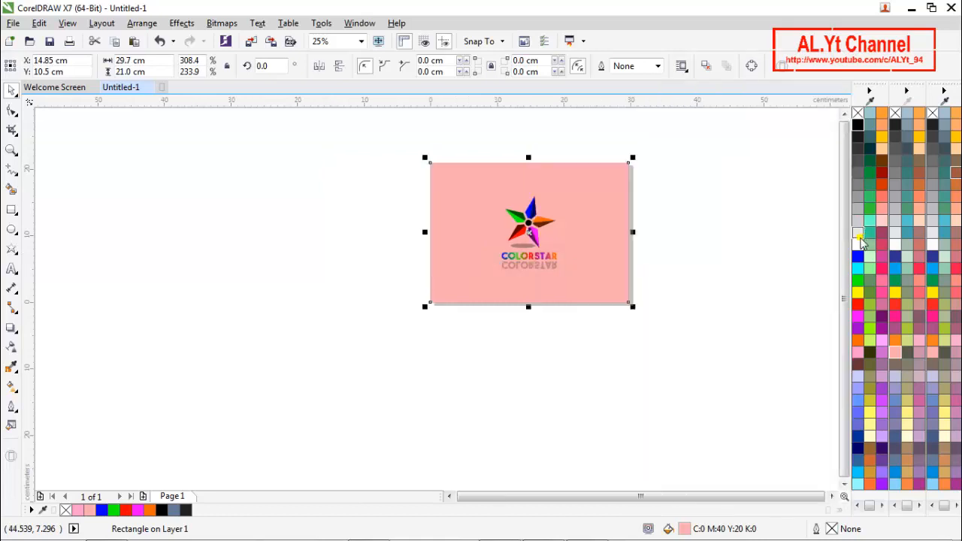
pyautogui.click(861, 237)
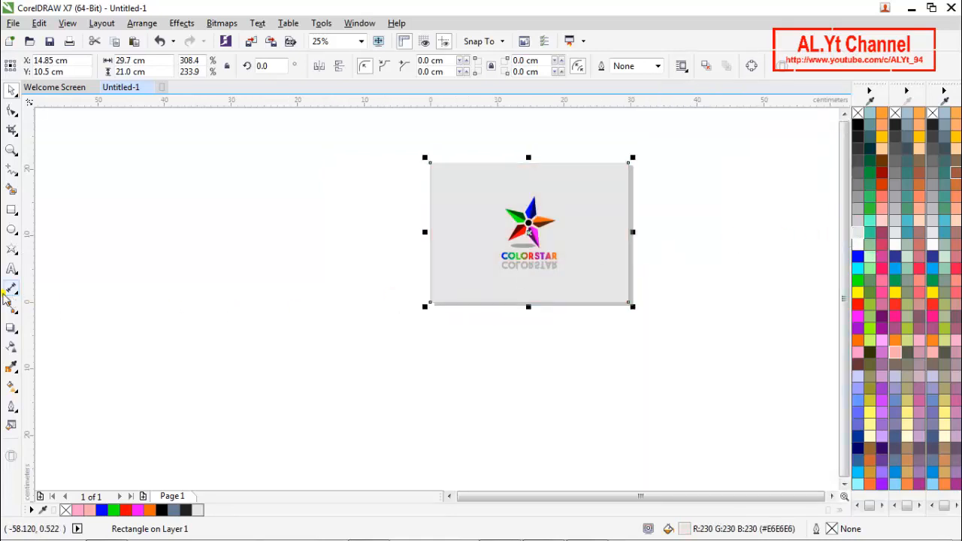
# Give the background an elliptical fountain fill with a white centre and grey edges, stretch it slightly vertically, and add a white colour node partway out
pyautogui.click(12, 350)
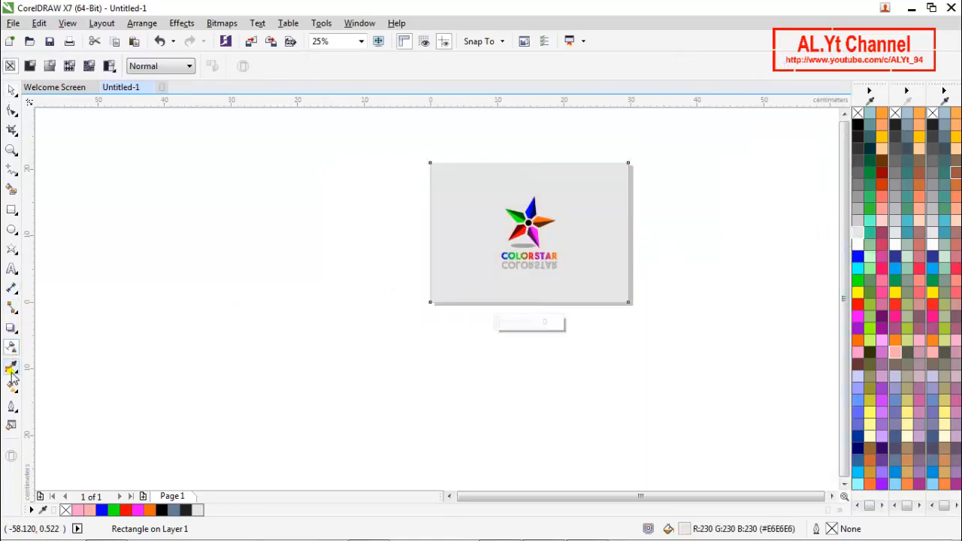
pyautogui.click(11, 386)
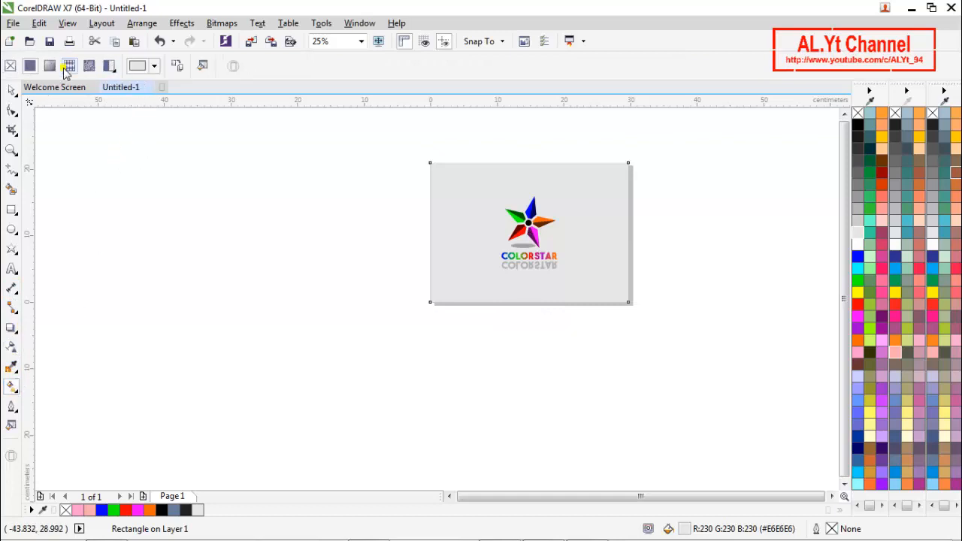
pyautogui.click(49, 66)
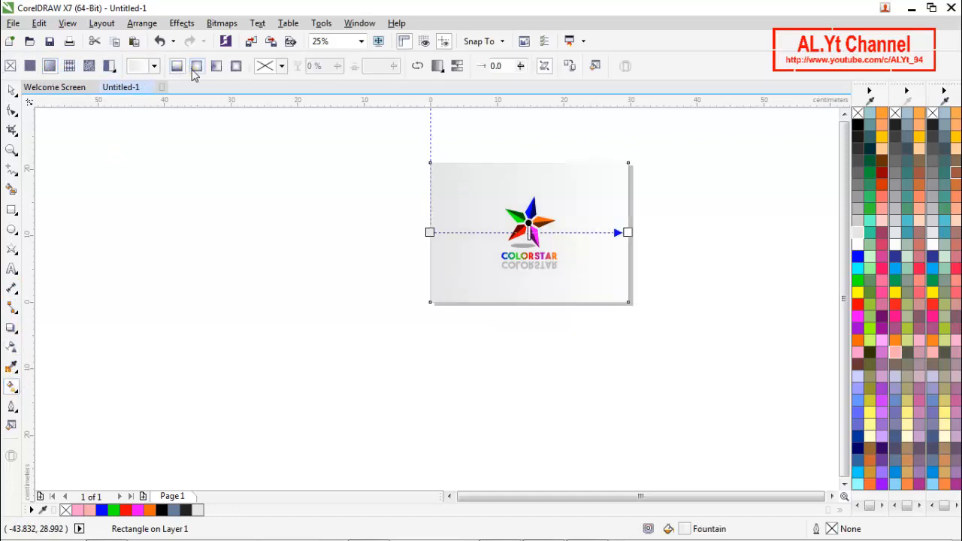
pyautogui.click(195, 67)
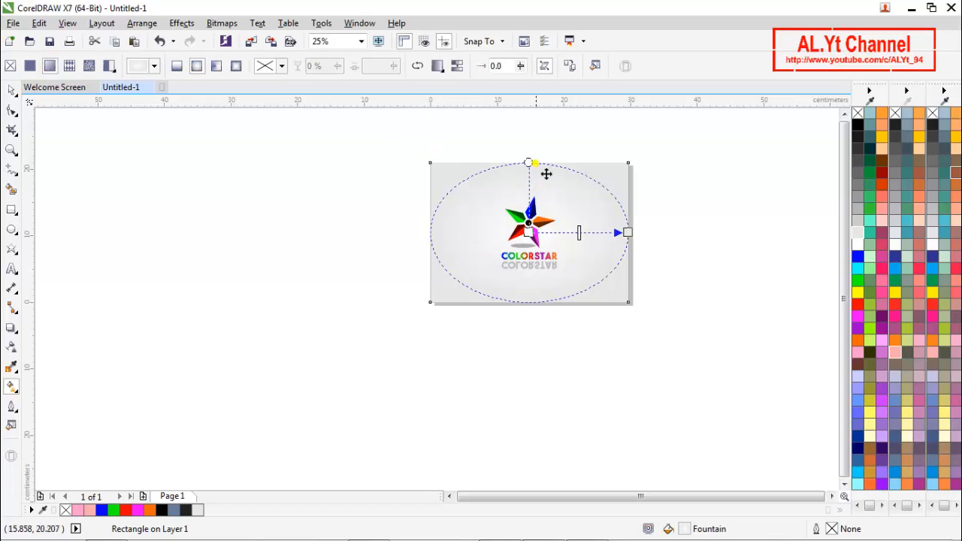
pyautogui.moveTo(530, 163); pyautogui.dragTo(537, 157)
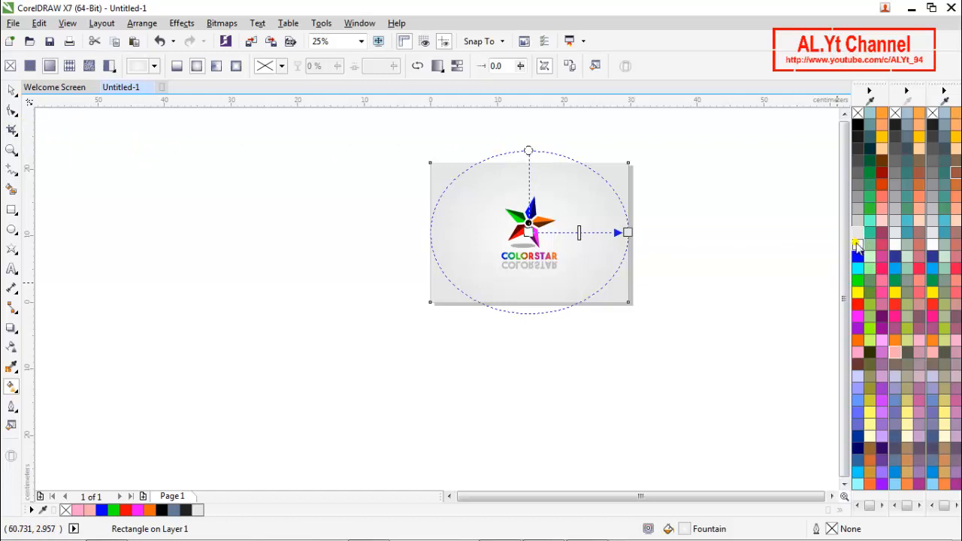
pyautogui.moveTo(574, 233); pyautogui.dragTo(566, 234)
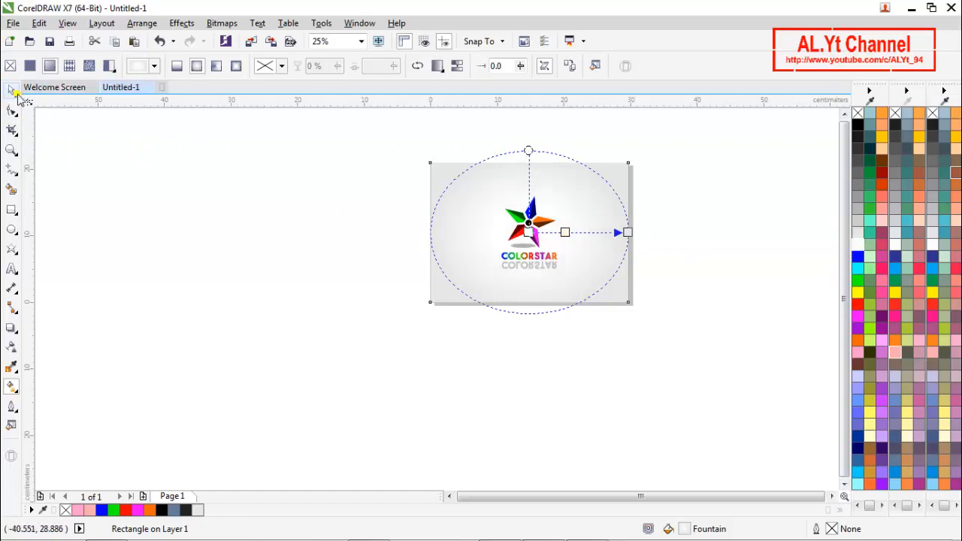
# Lock the gradient background rectangle and deselect it
pyautogui.click(11, 91)
pyautogui.click(181, 186)
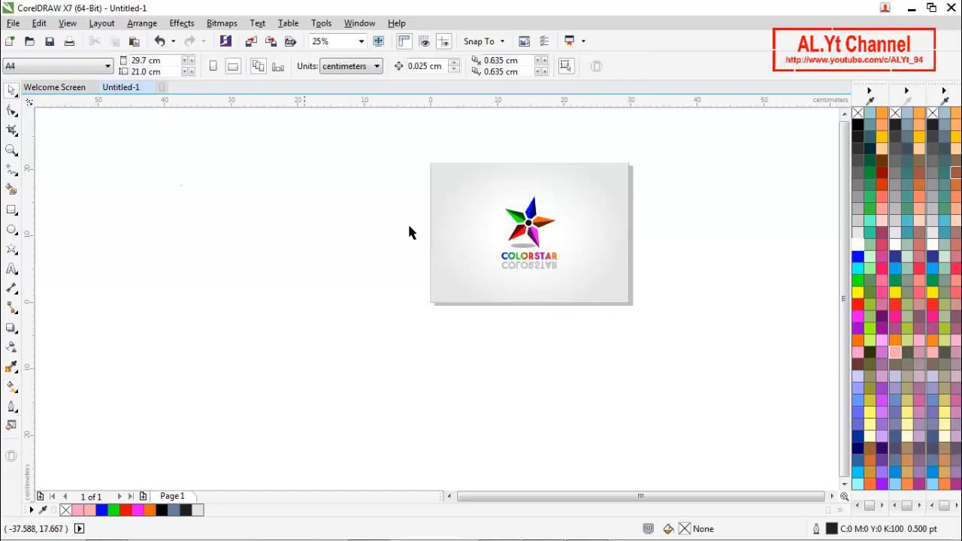
pyautogui.rightClick(467, 176)
pyautogui.click(491, 347)
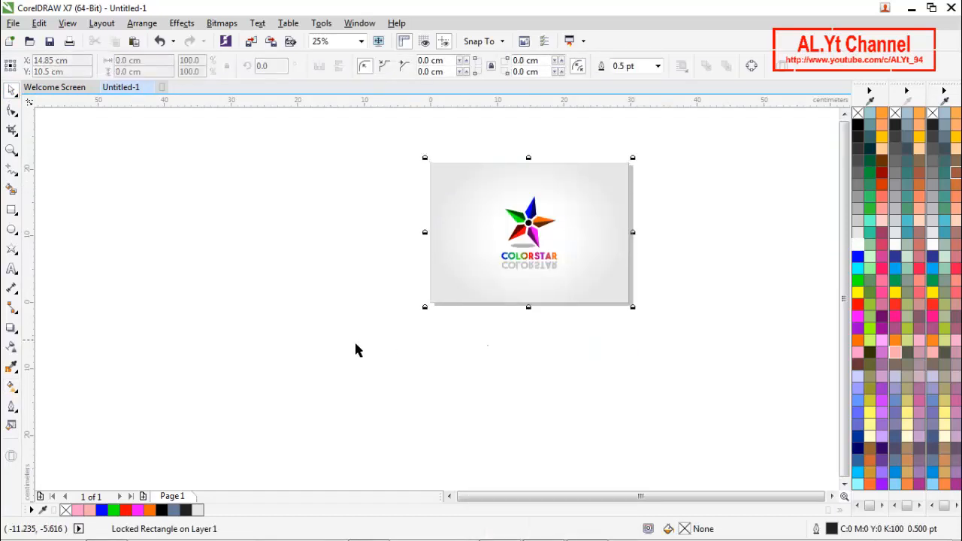
pyautogui.click(355, 340)
# Examine the finished logo up close, in a full-screen preview, and with the whole page in view
pyautogui.press('z')
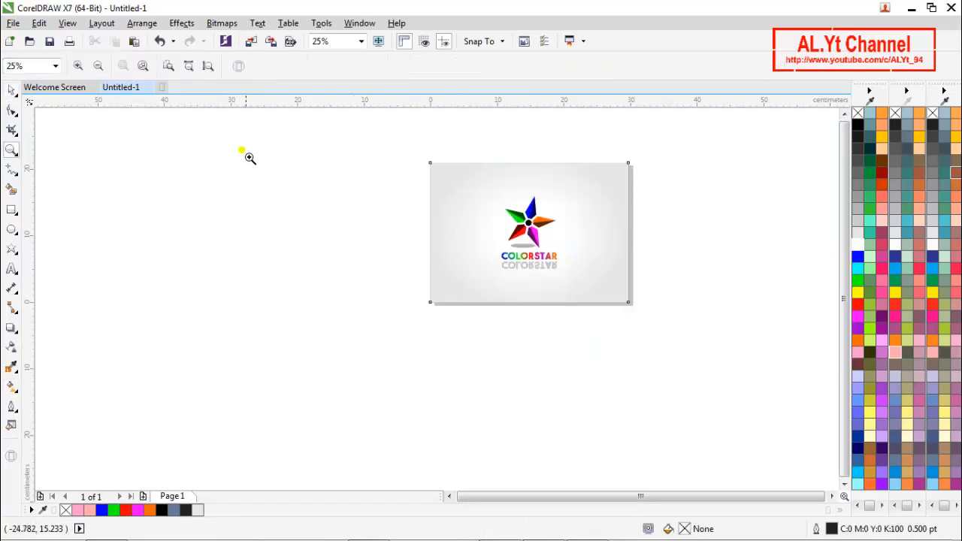
pyautogui.click(189, 66)
pyautogui.press('space')
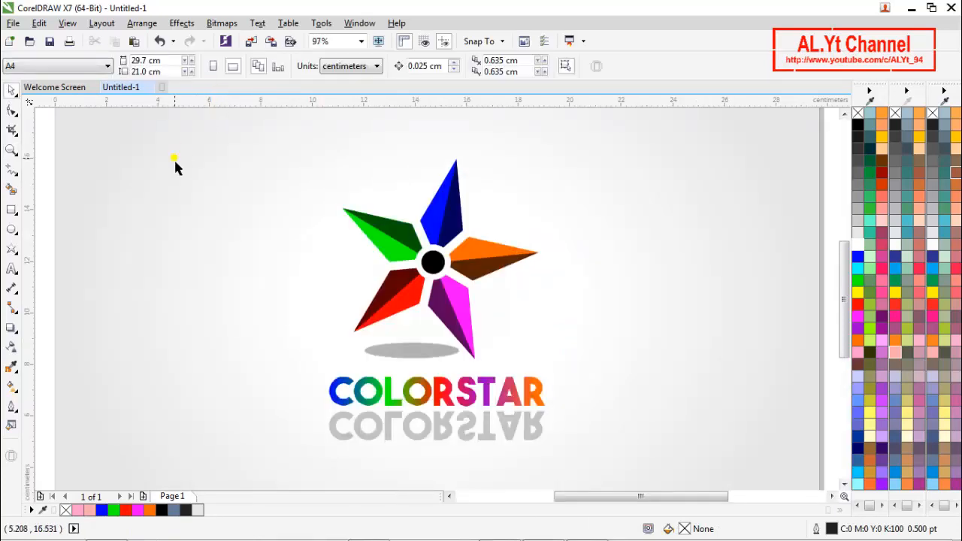
pyautogui.rightClick(44, 153)
pyautogui.click(62, 163)
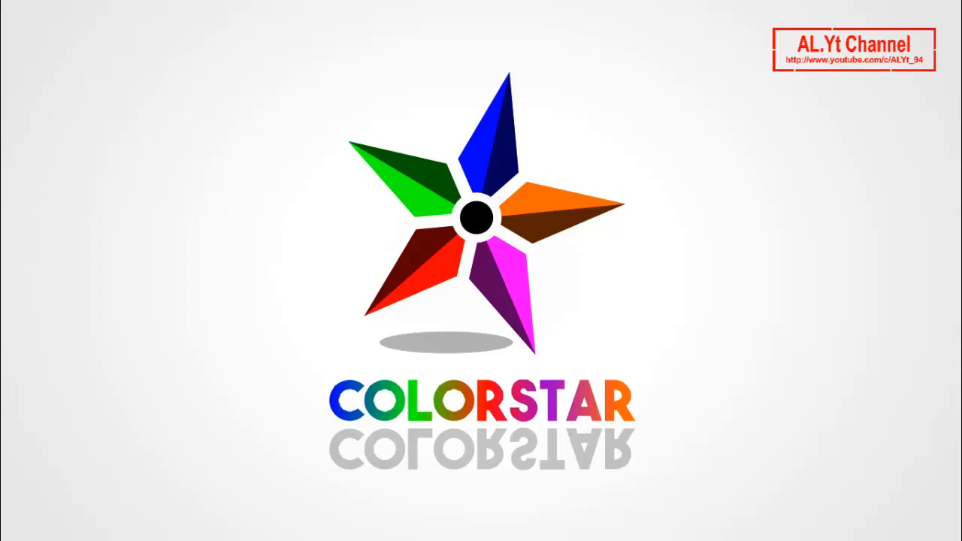
pyautogui.click(693, 186)
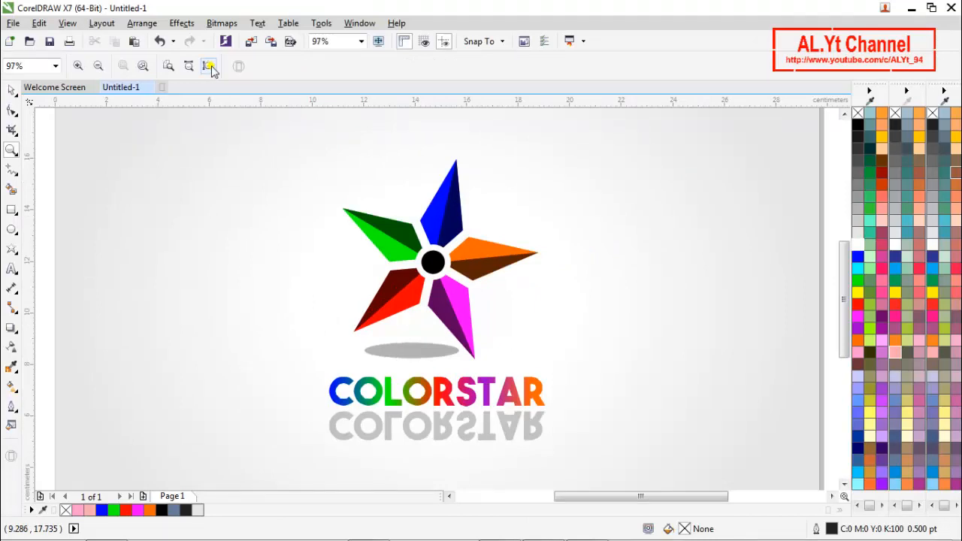
pyautogui.click(209, 66)
pyautogui.press('space')
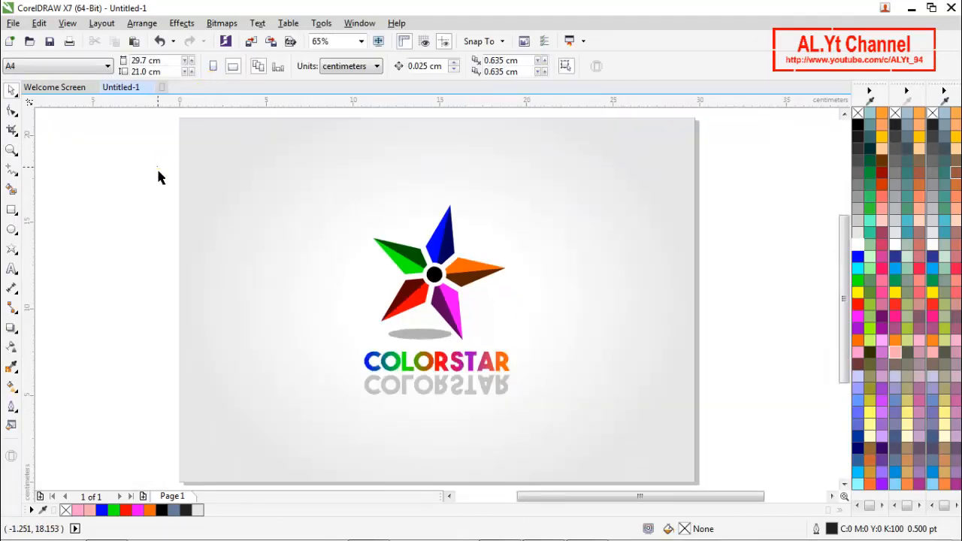